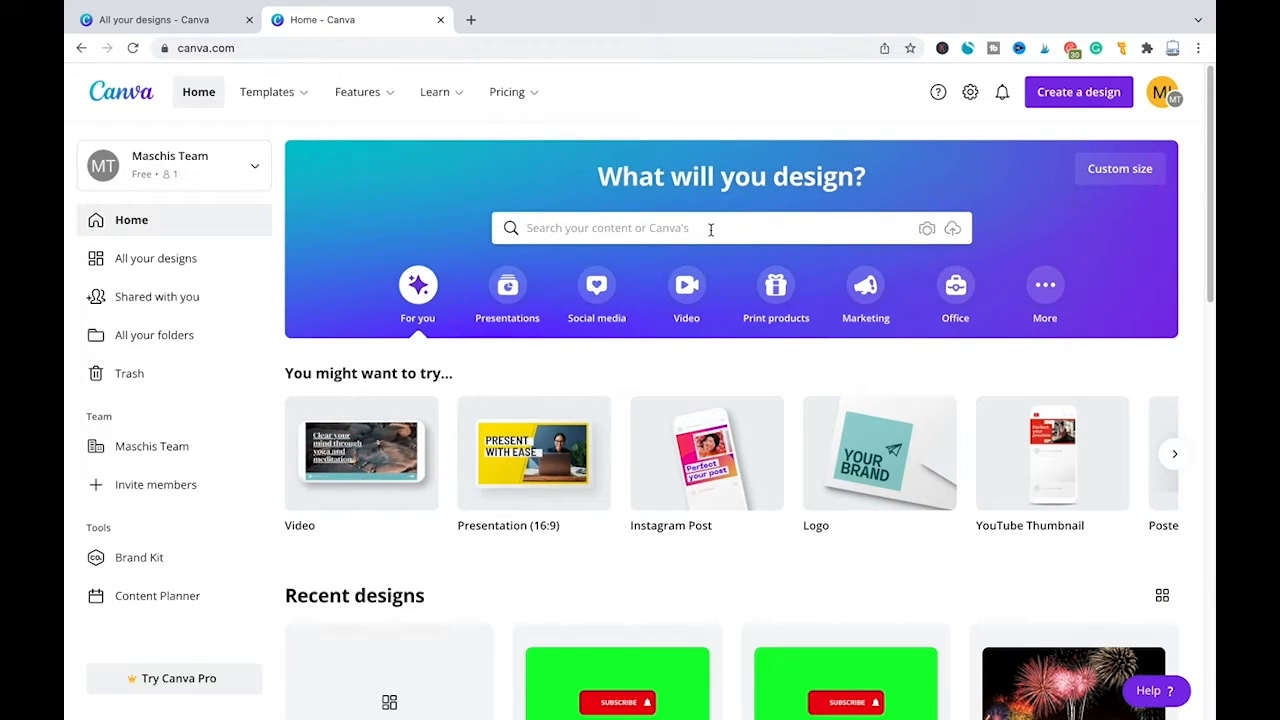
Search the templates for "banner" and open the Banner (Landscape) category.
click(621, 227)
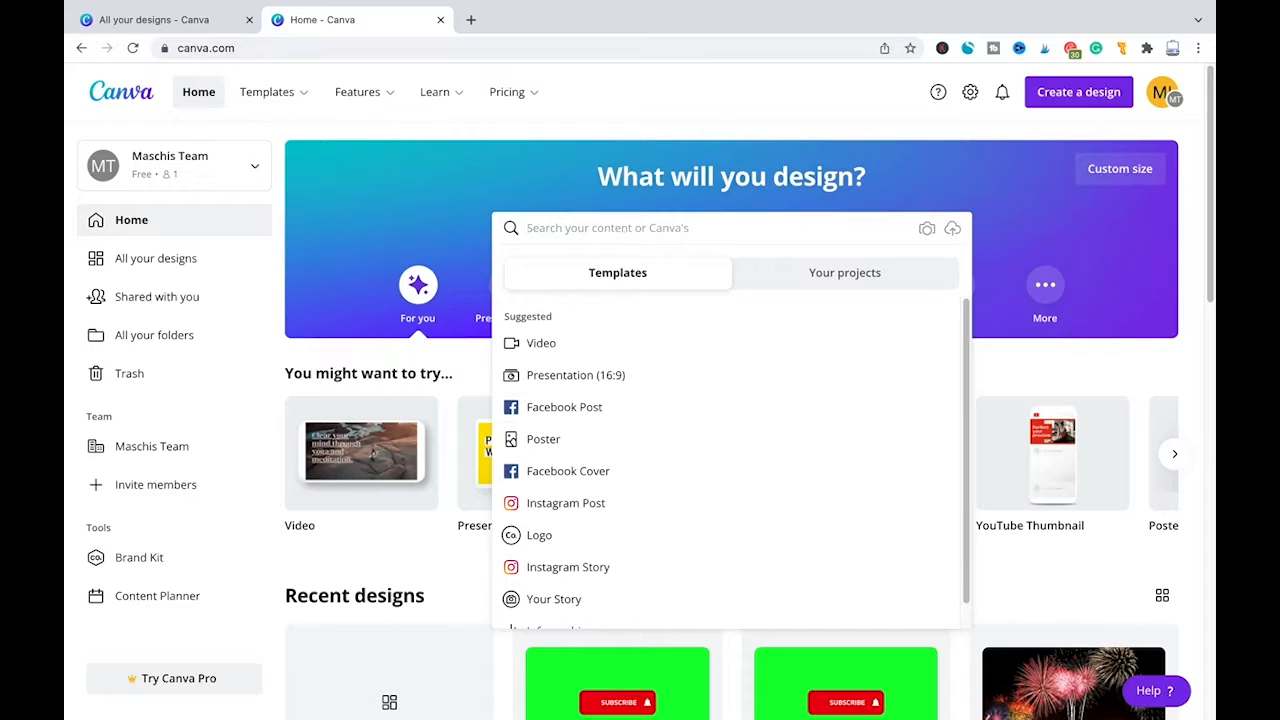
text(banner)
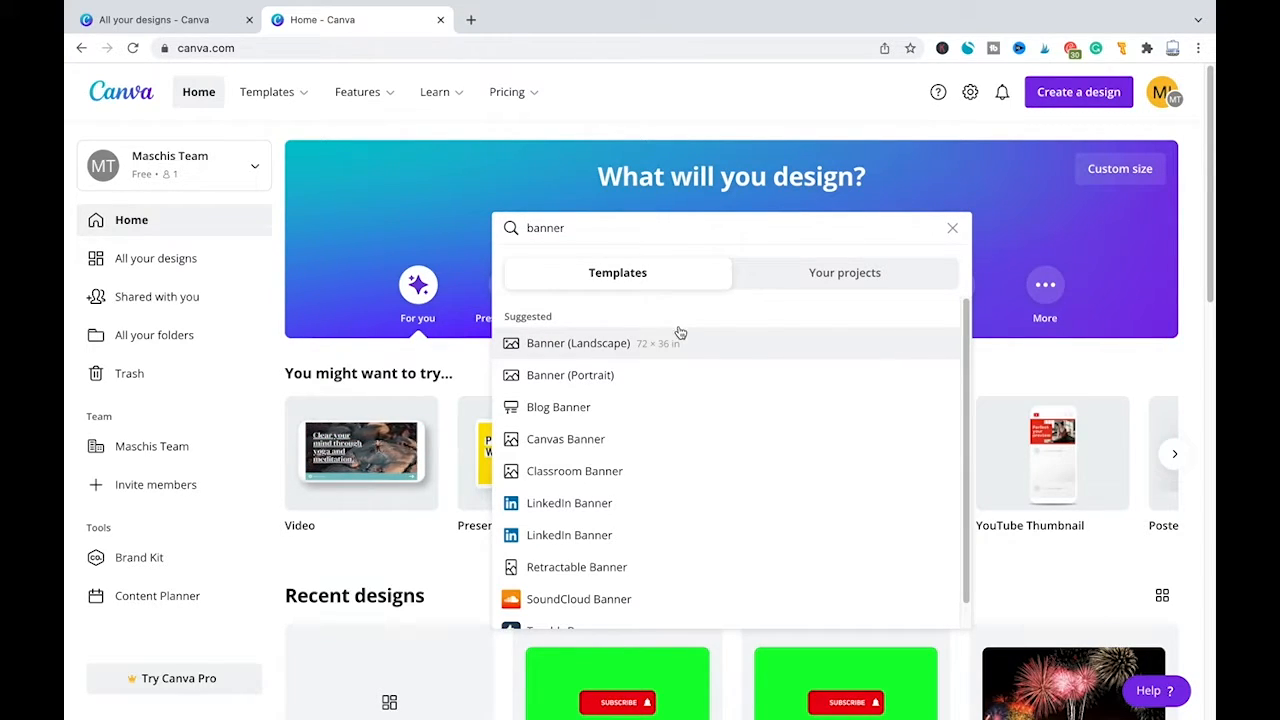
scroll(683, 342, down, 1)
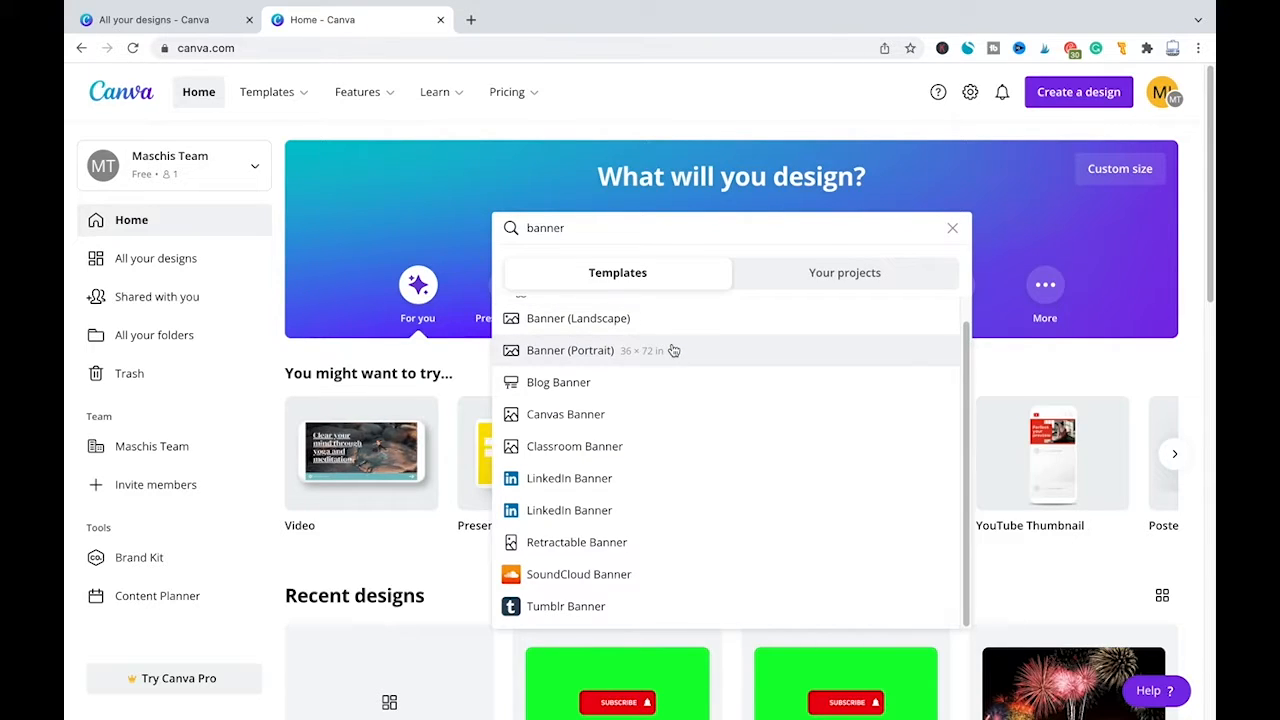
scroll(676, 366, down, 1)
scroll(640, 500, up, 1)
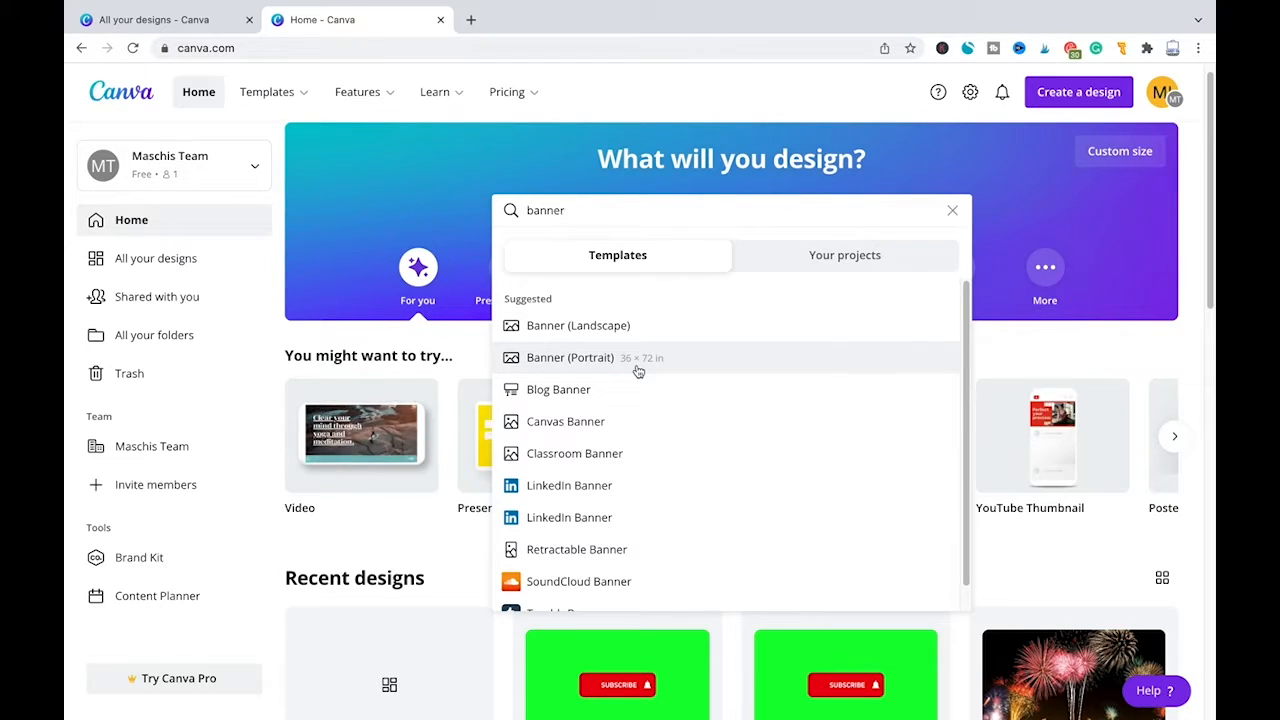
click(594, 336)
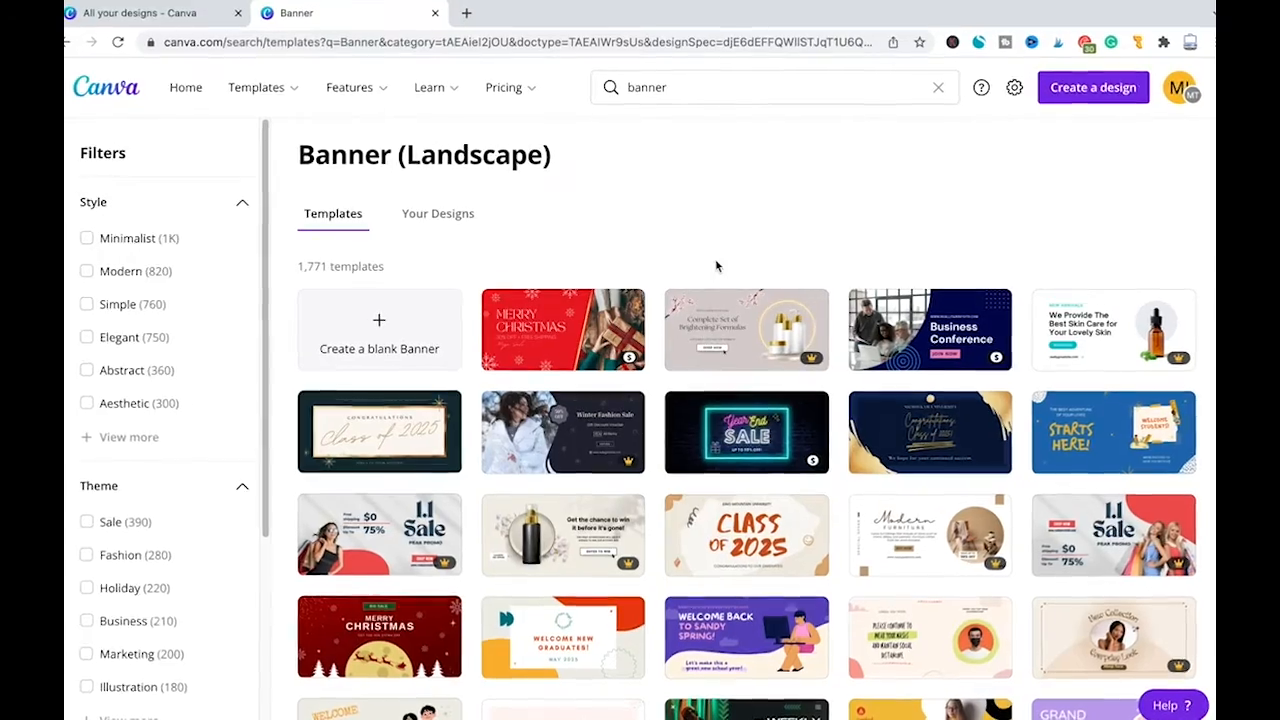
Choose the free red Merry Christmas Big Sale design from the landscape banner templates and open it for editing.
scroll(775, 320, down, 3)
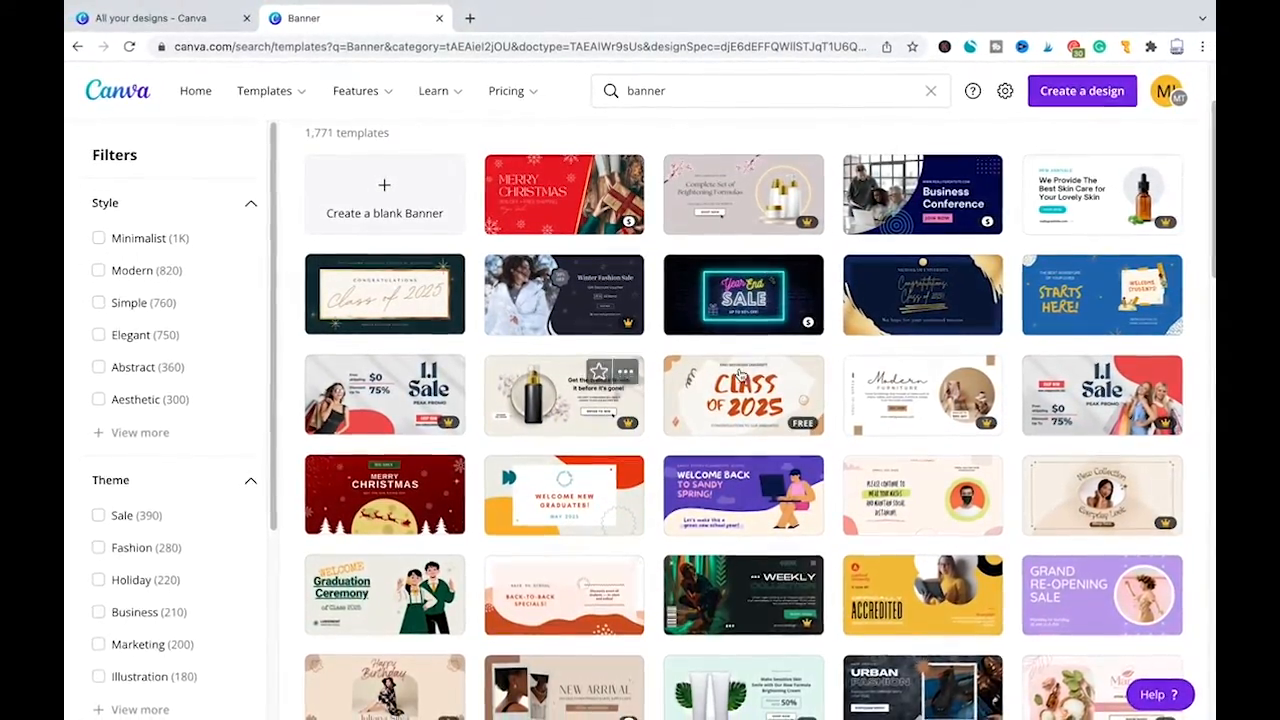
scroll(740, 332, down, 1)
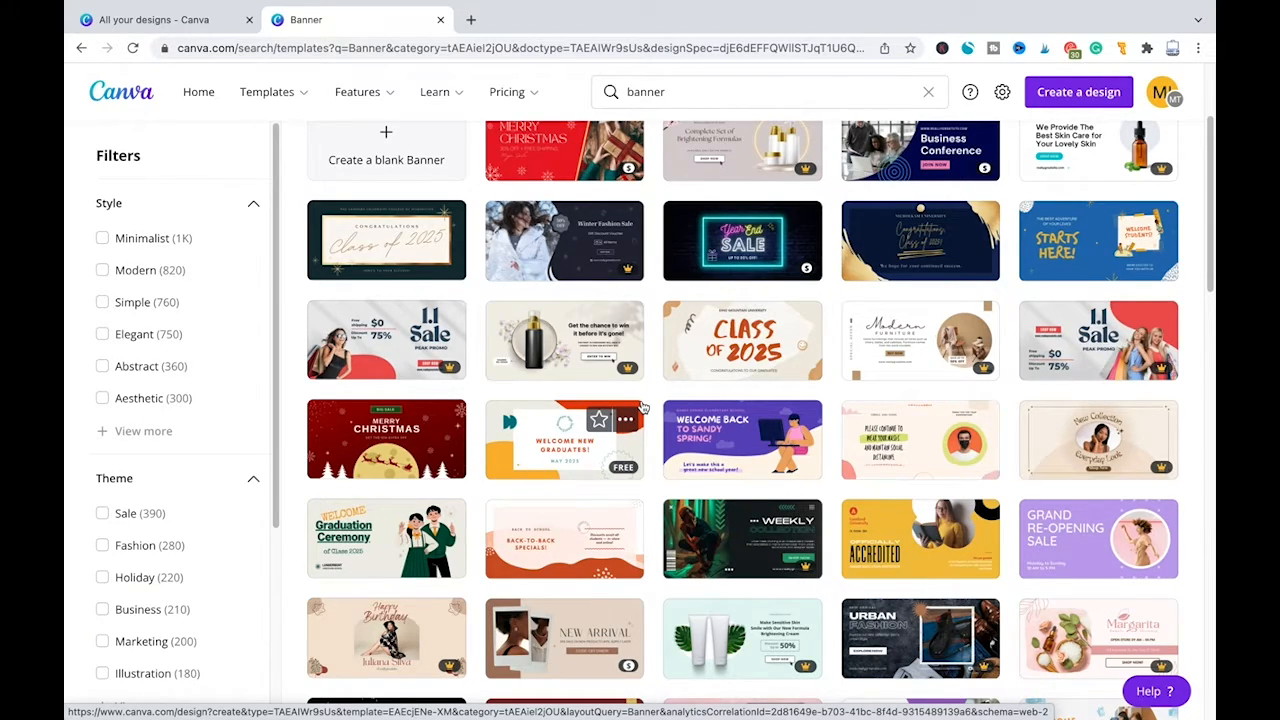
scroll(773, 165, up, 2)
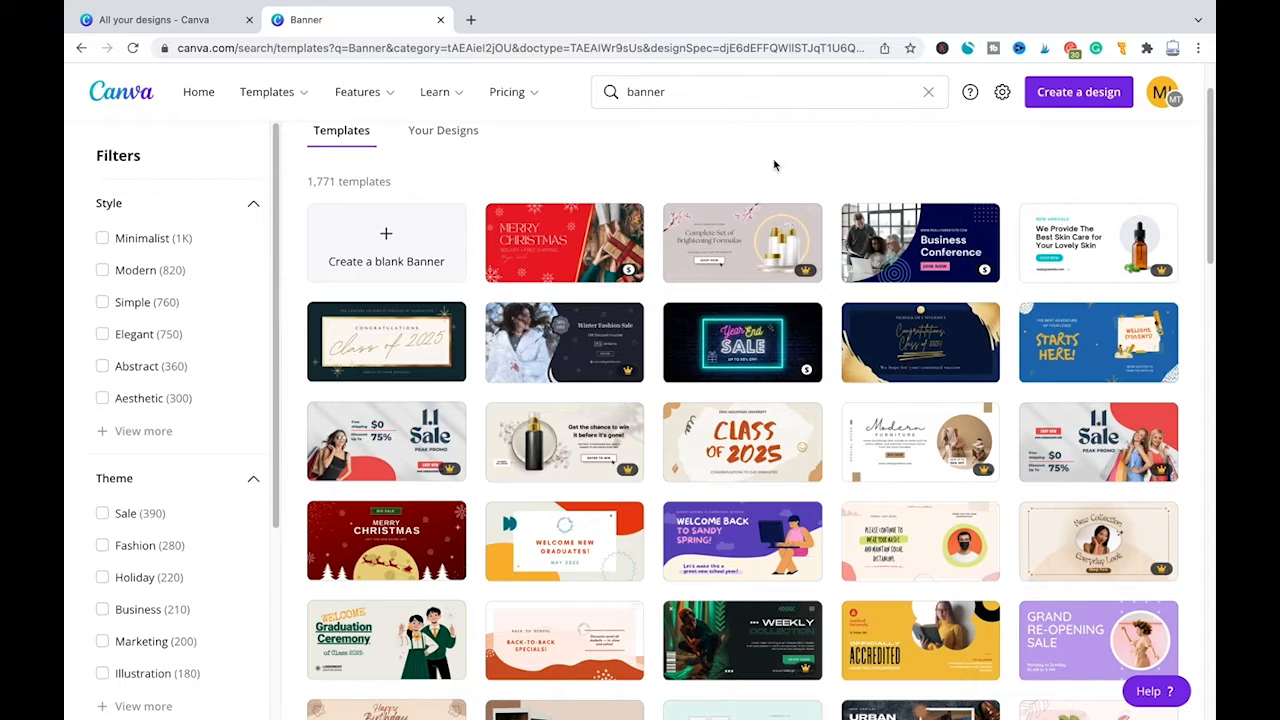
scroll(645, 346, down, 1)
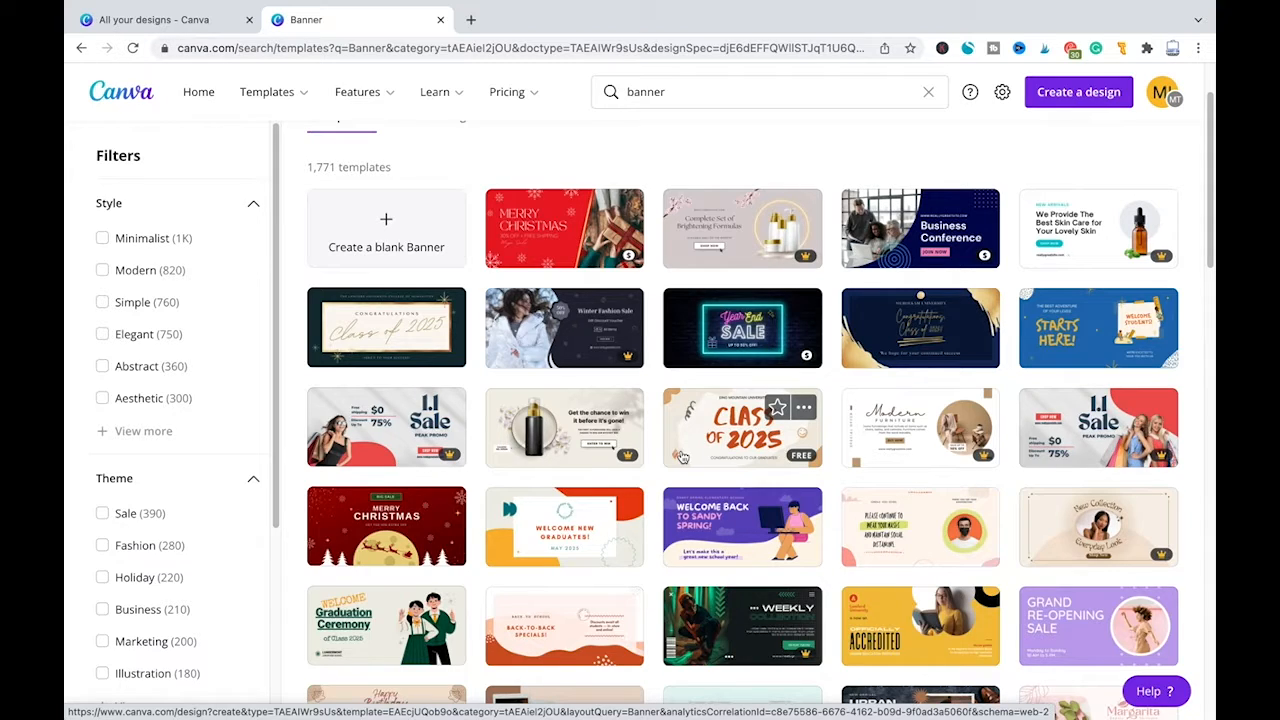
scroll(681, 456, down, 1)
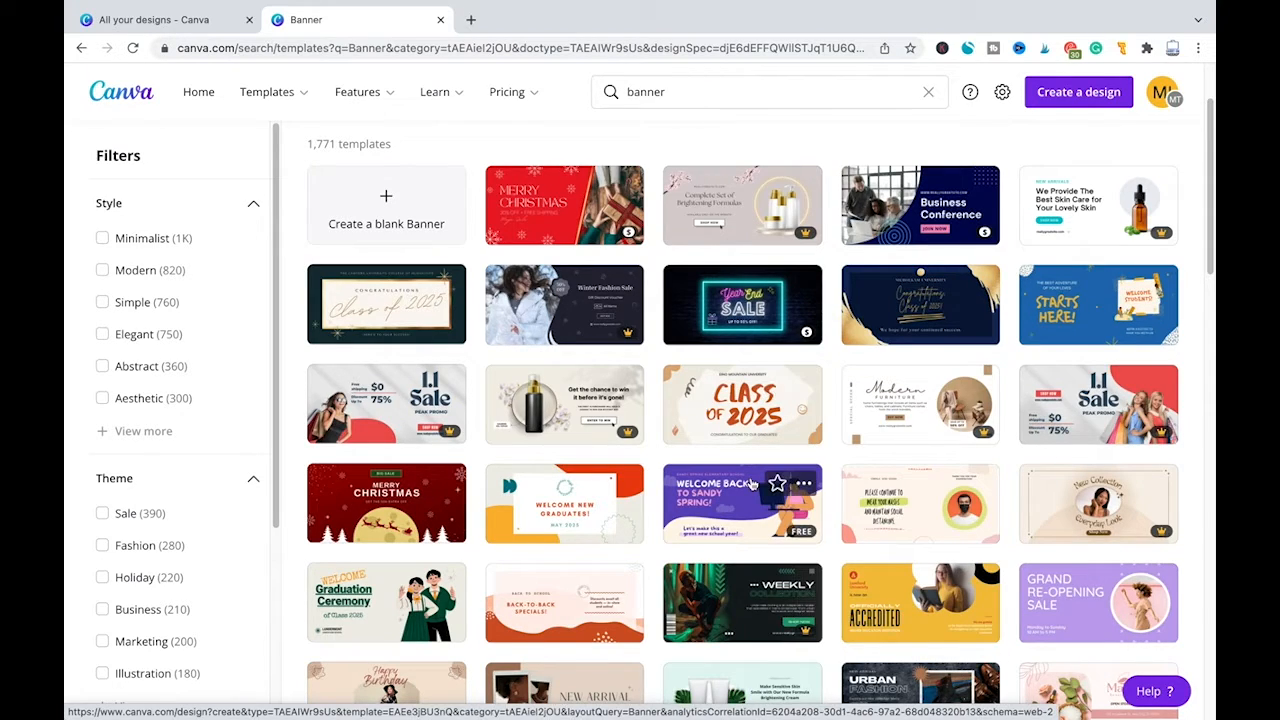
scroll(752, 484, up, 1)
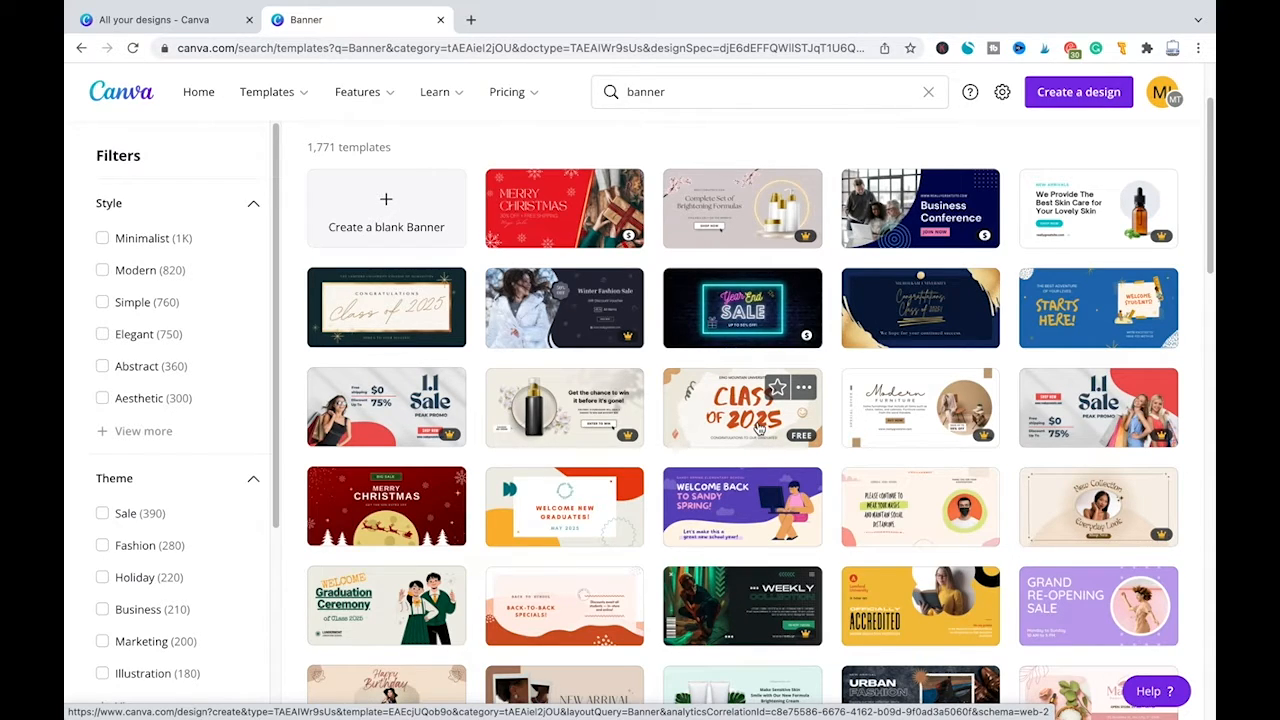
scroll(676, 400, down, 3)
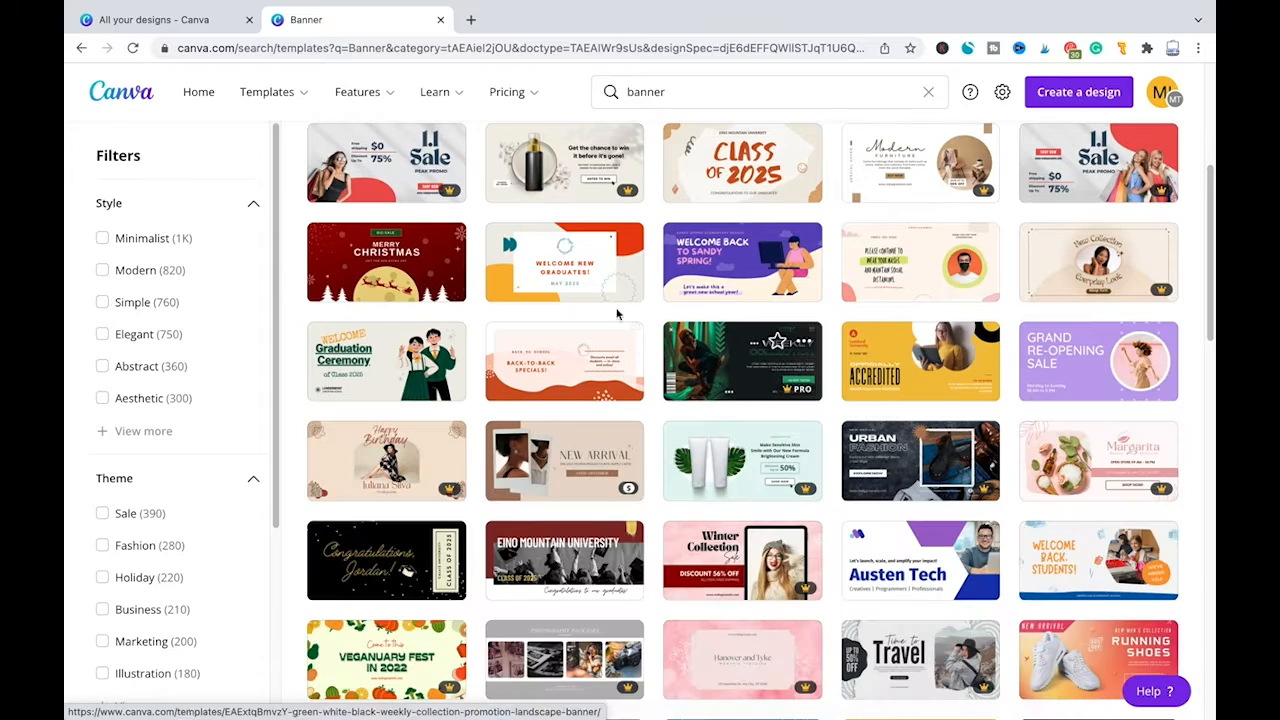
scroll(676, 400, up, 1)
scroll(600, 385, down, 1)
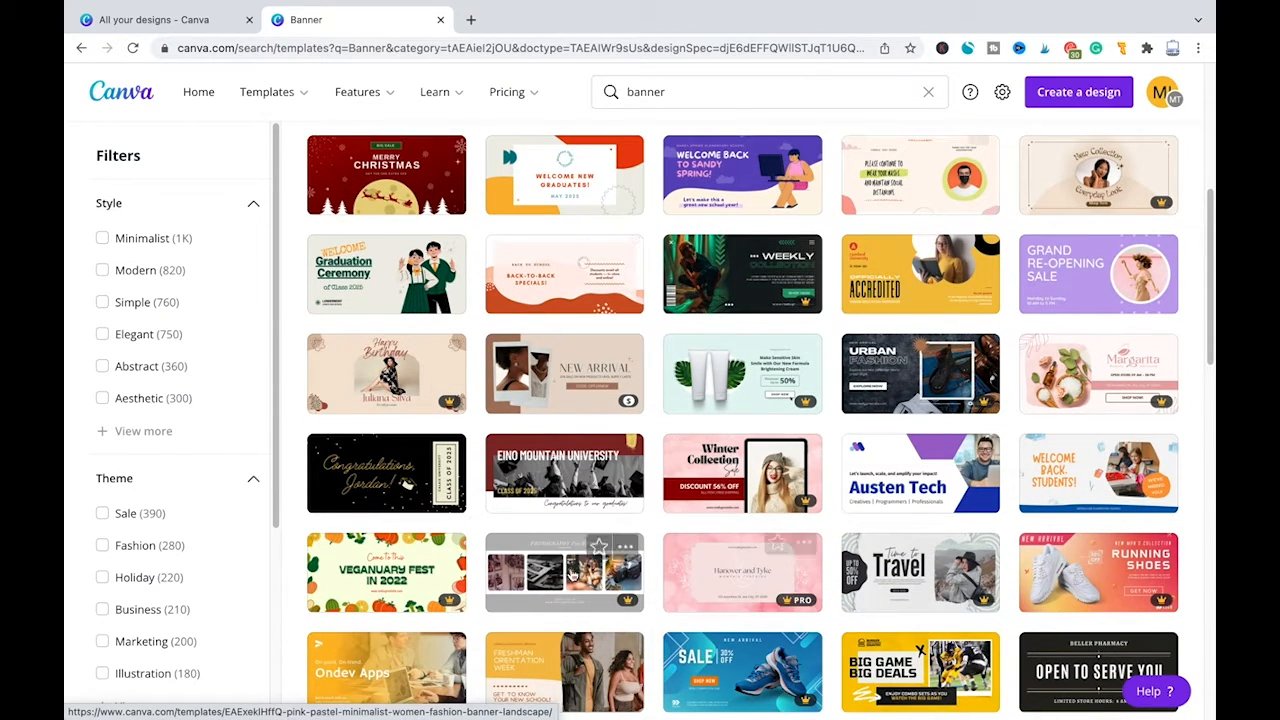
scroll(462, 566, up, 3)
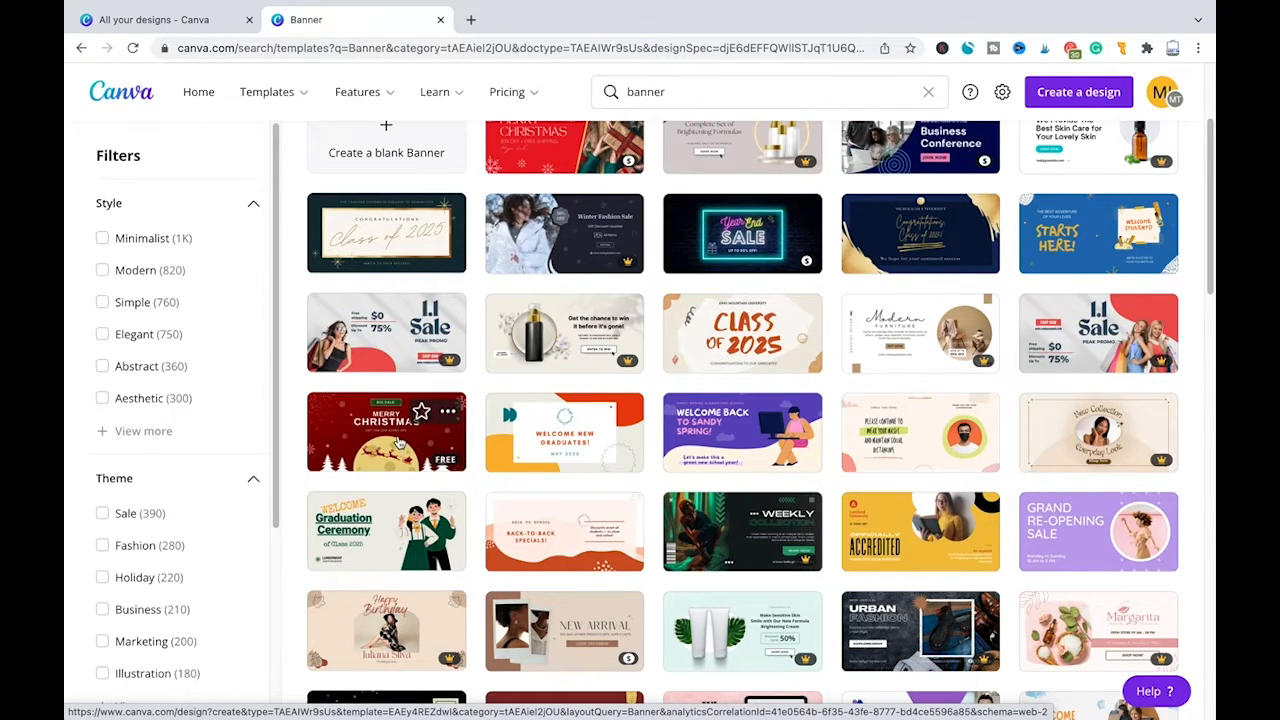
click(398, 436)
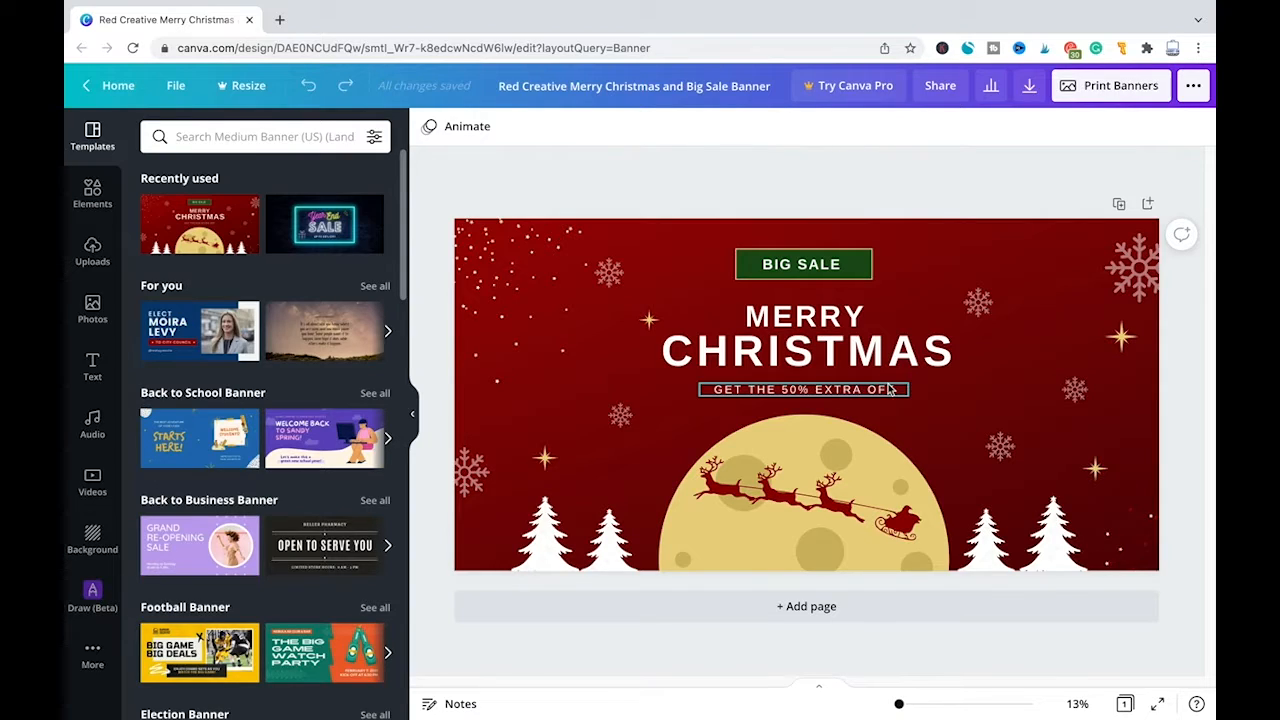
Replace the "BIG SALE" text in the green label with "SALE".
click(793, 266)
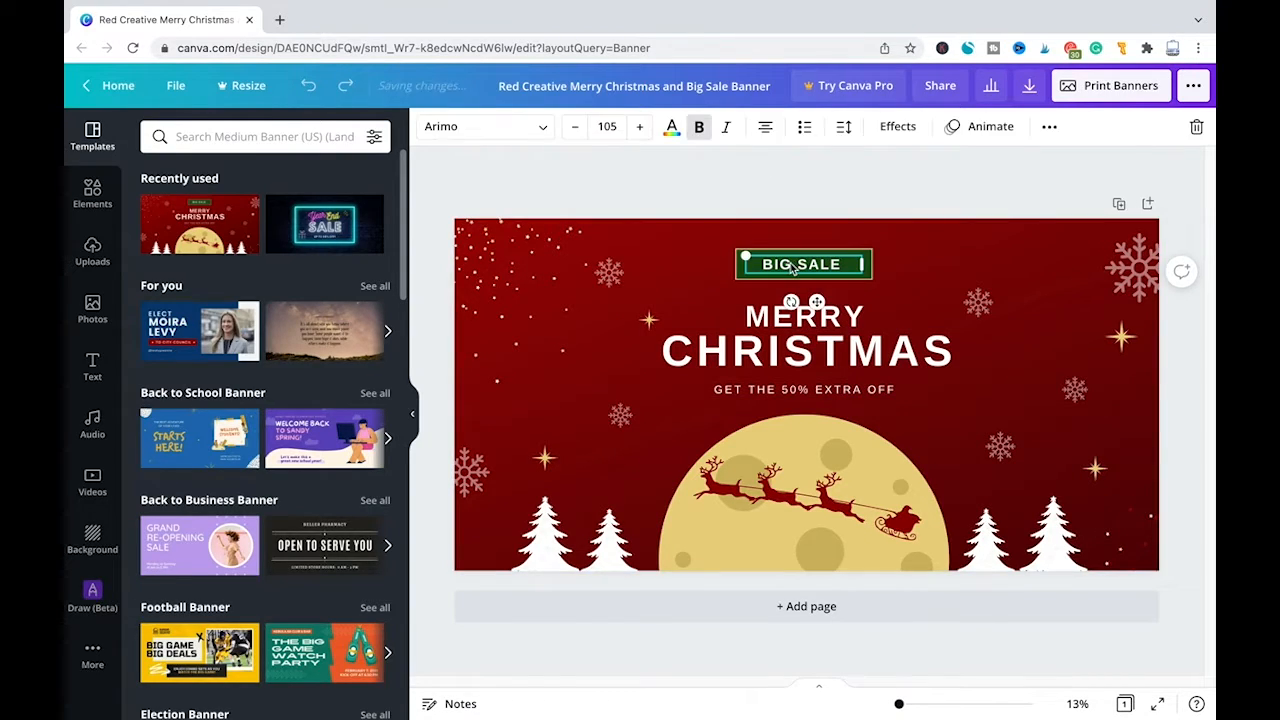
click(849, 224)
double_click(816, 267)
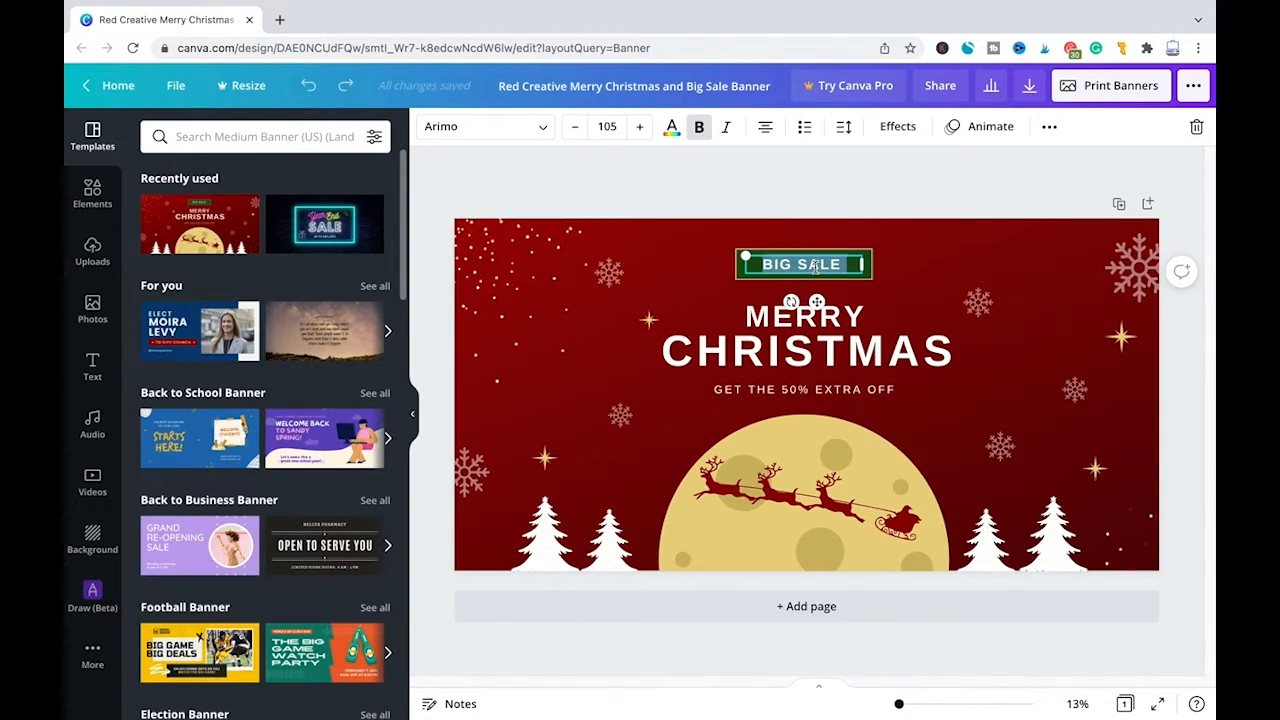
text(SALE)
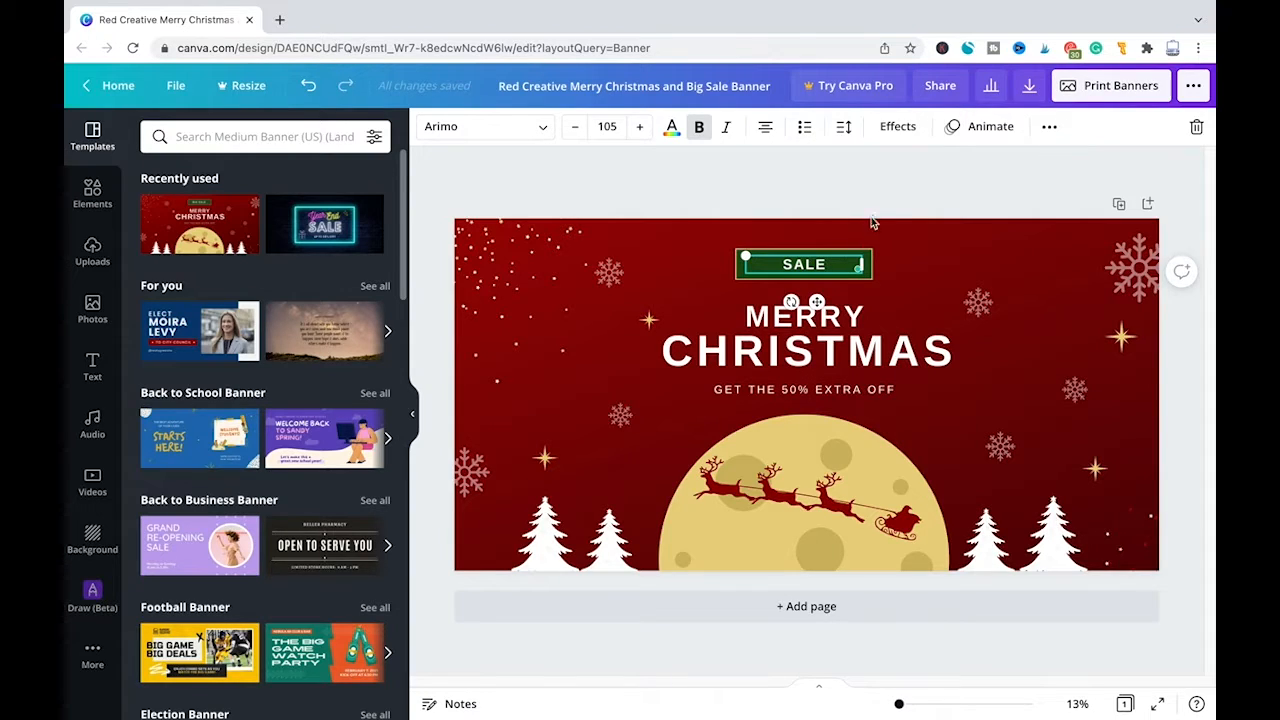
Enlarge the "SALE" text to font size 176 and centre it over the green label.
drag(741, 253, 699, 249)
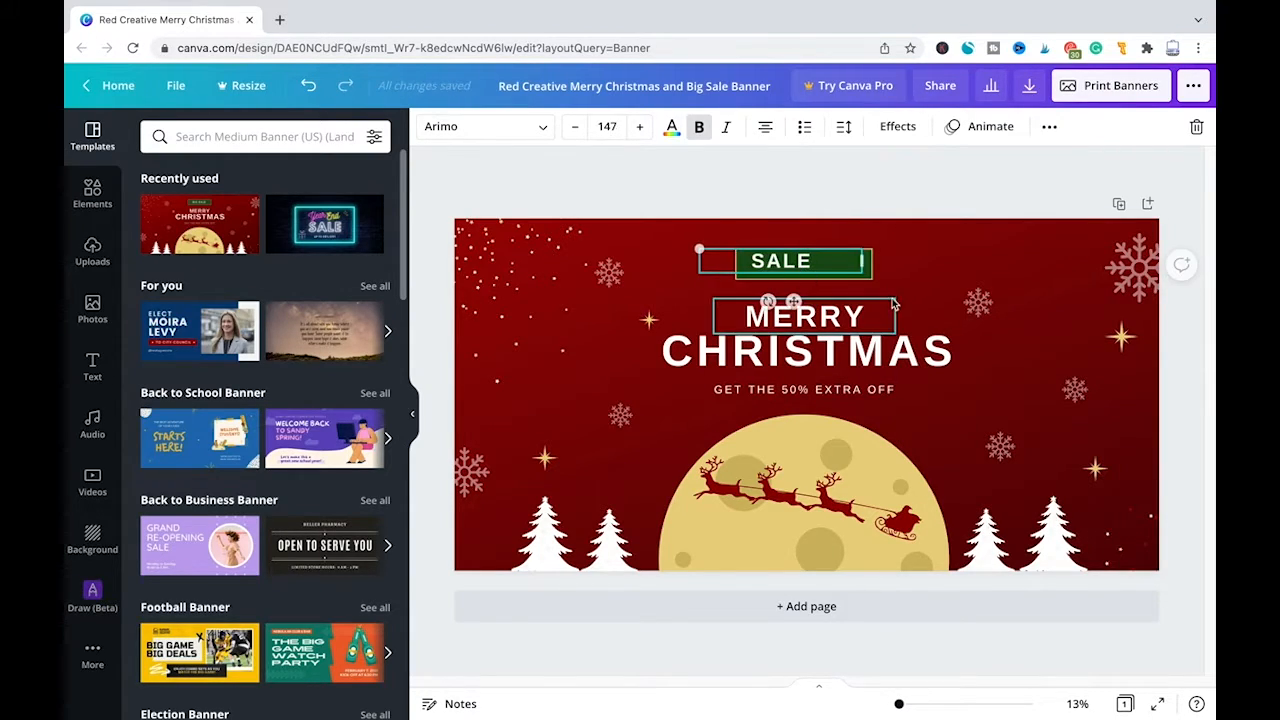
drag(862, 273, 902, 297)
click(960, 271)
drag(804, 275, 809, 271)
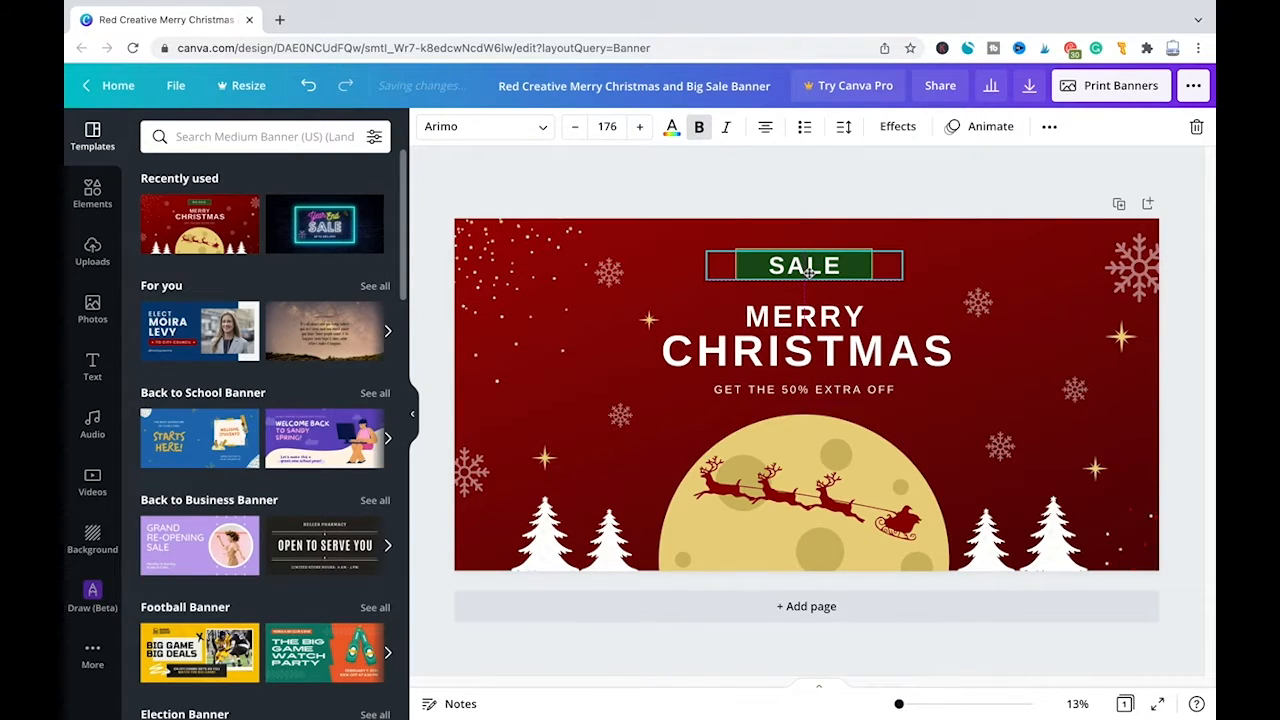
click(868, 414)
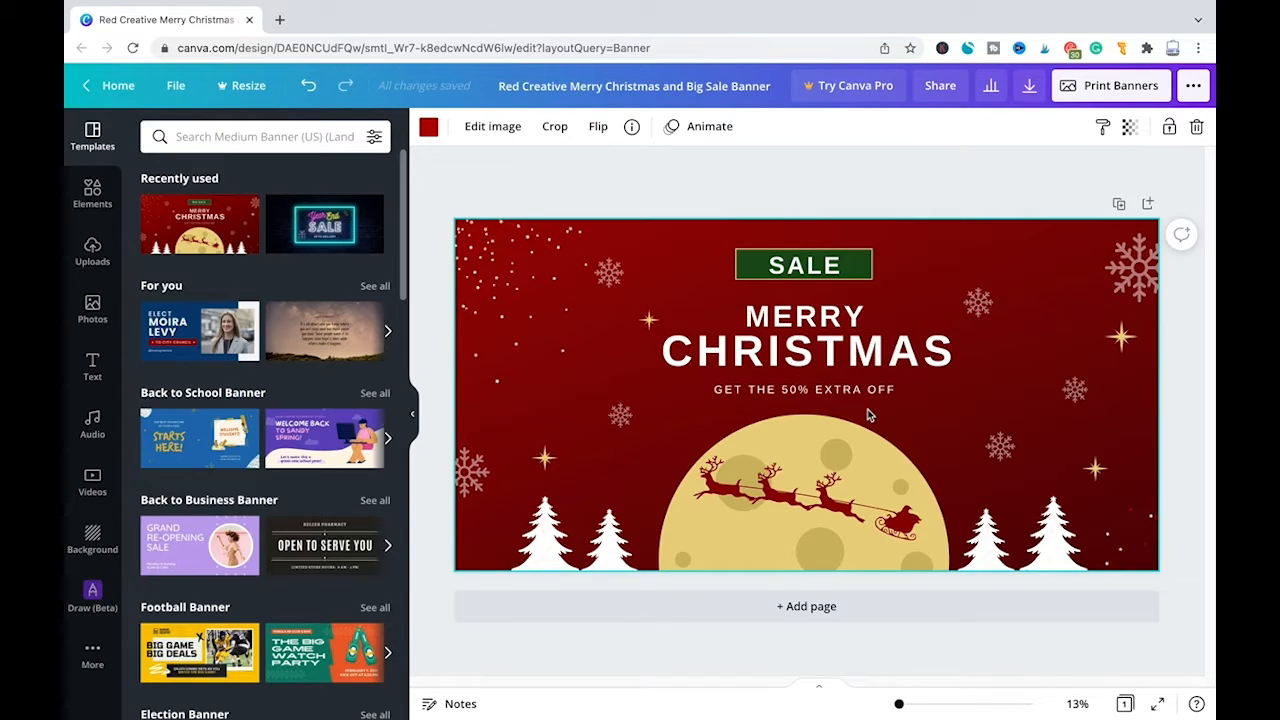
Edit the discount line beneath the headline to read "GET THE 25% EXTRA OFF".
click(792, 390)
text(2)
click(983, 570)
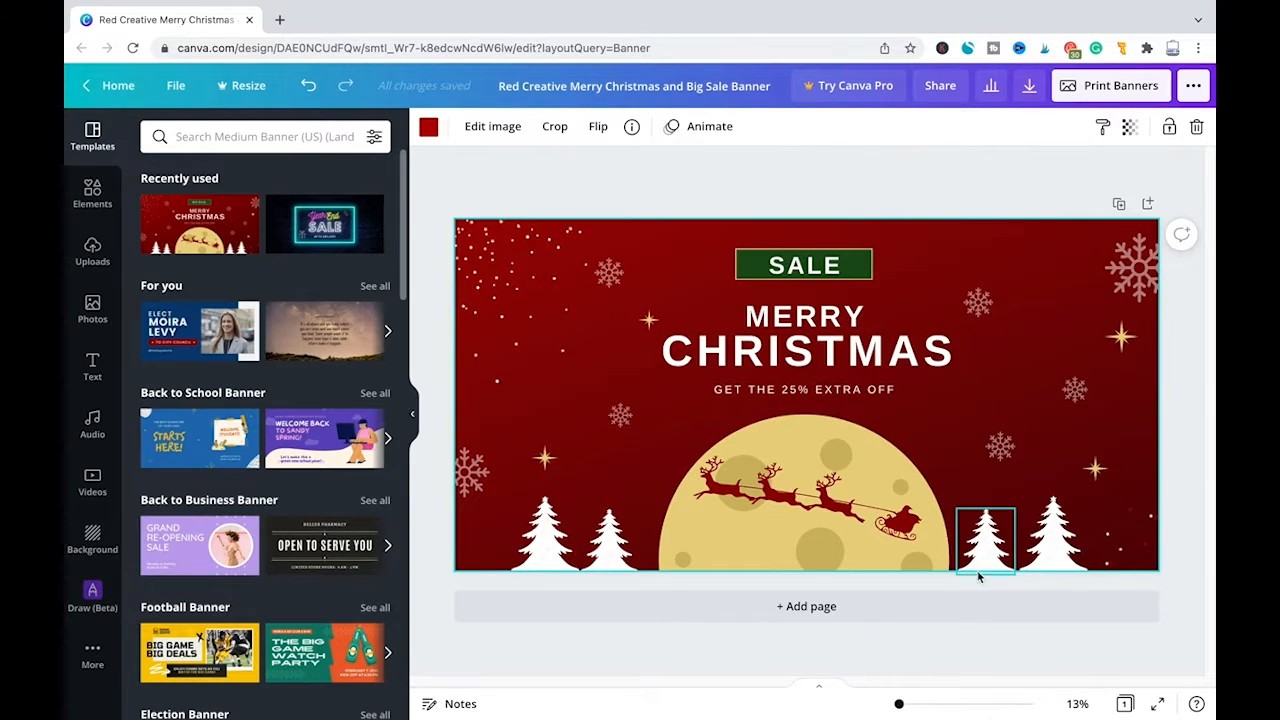
click(785, 538)
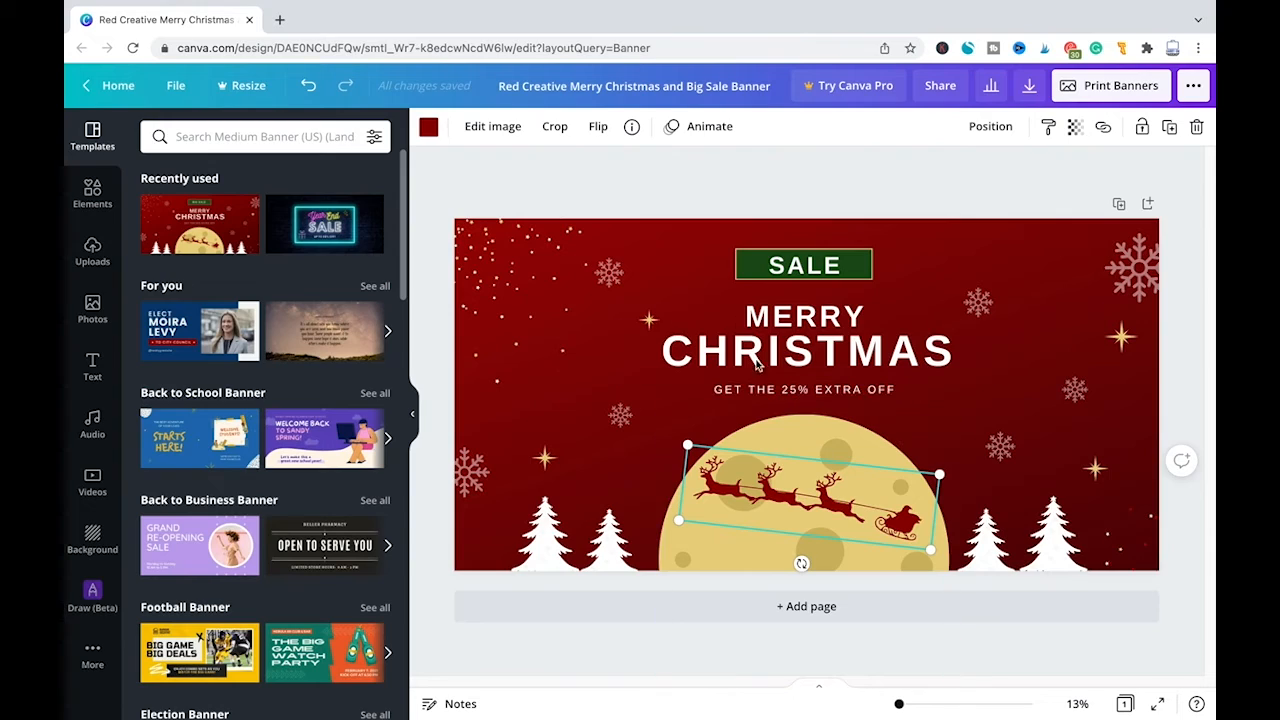
Replace the two trees left of the moon with one larger tree, about 13.3 by 15 in.
click(567, 535)
mouse_move(580, 496)
mouse_down()
mouse_move(690, 366)
mouse_move(686, 390)
mouse_move(585, 480)
mouse_up()
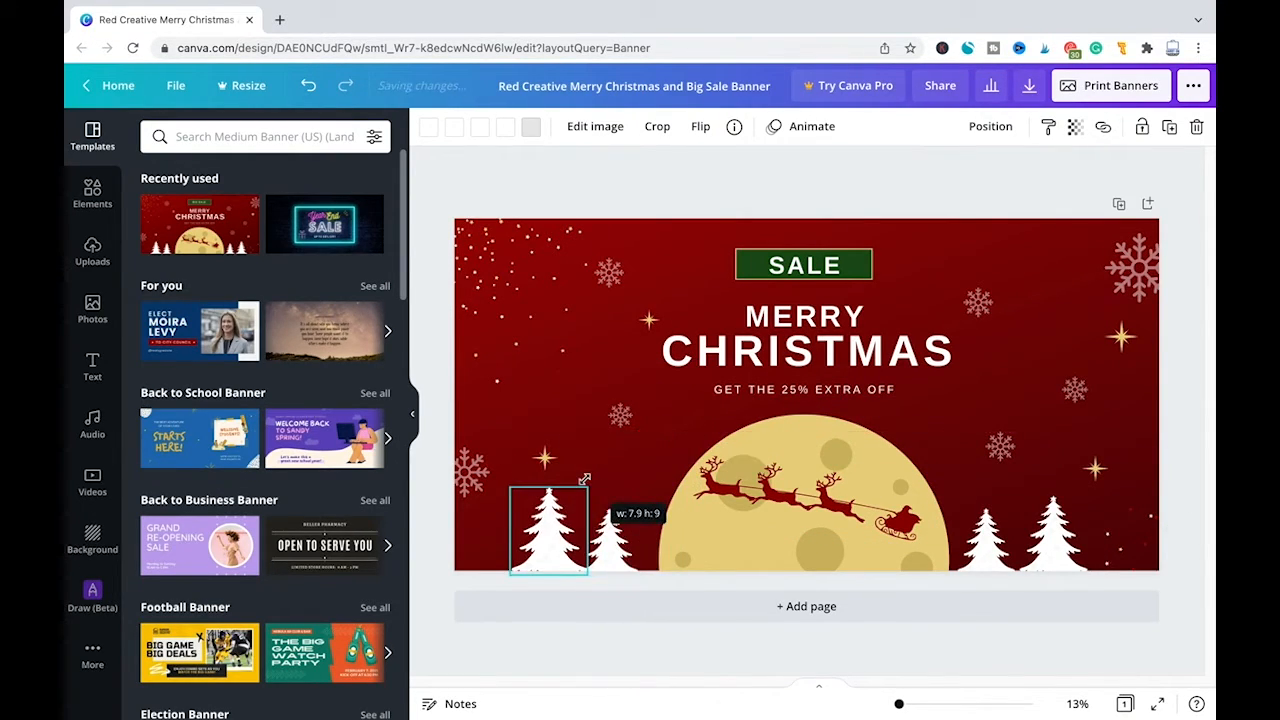
drag(557, 533, 571, 533)
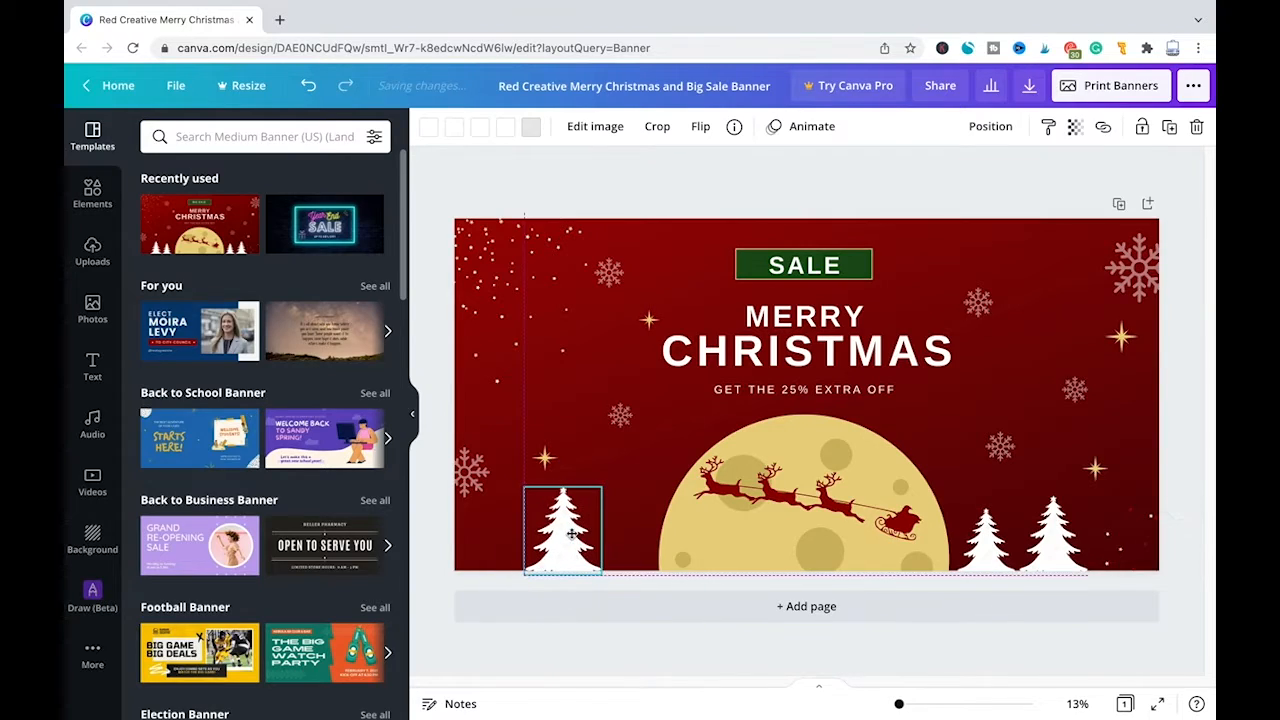
drag(603, 488, 778, 484)
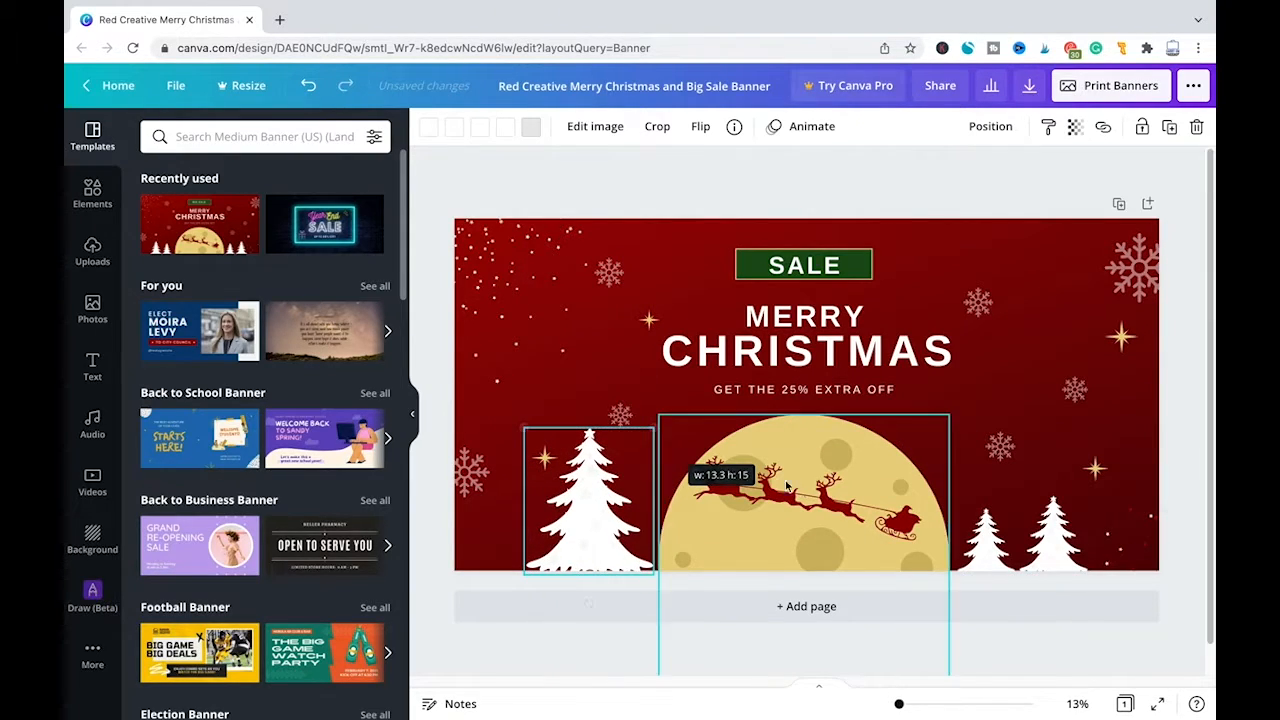
Reduce the trees right of the moon to a single larger one and enlarge the snowflake above it.
click(992, 543)
key(Delete)
click(1029, 540)
drag(1029, 540, 1014, 429)
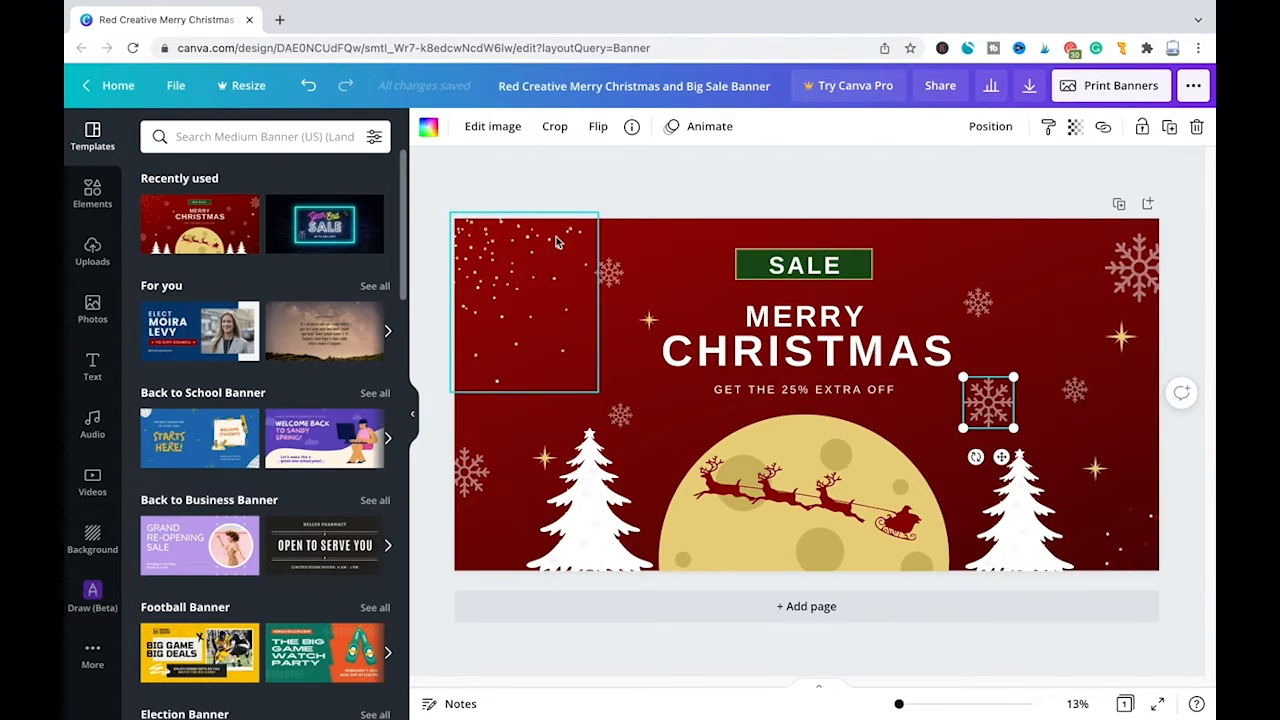
Add the snowflake cluster graphic from the elements and place it at a reduced size just left of the SALE label.
click(92, 192)
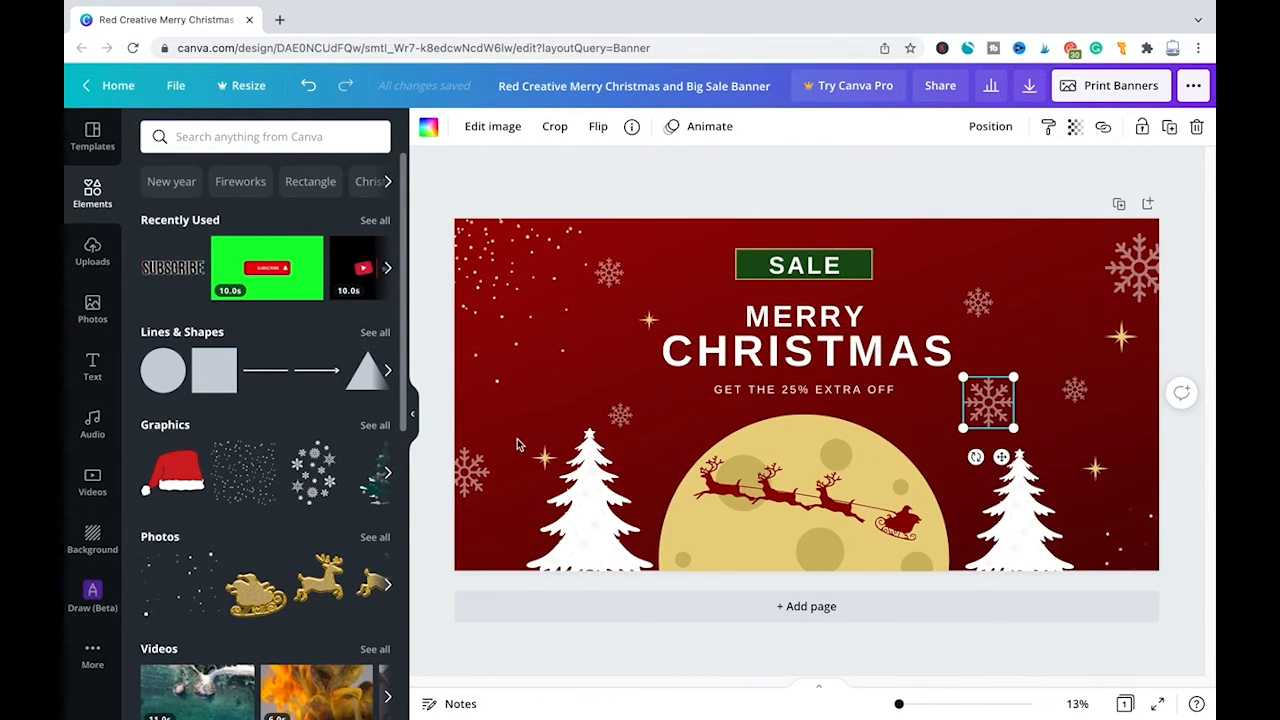
drag(313, 472, 688, 340)
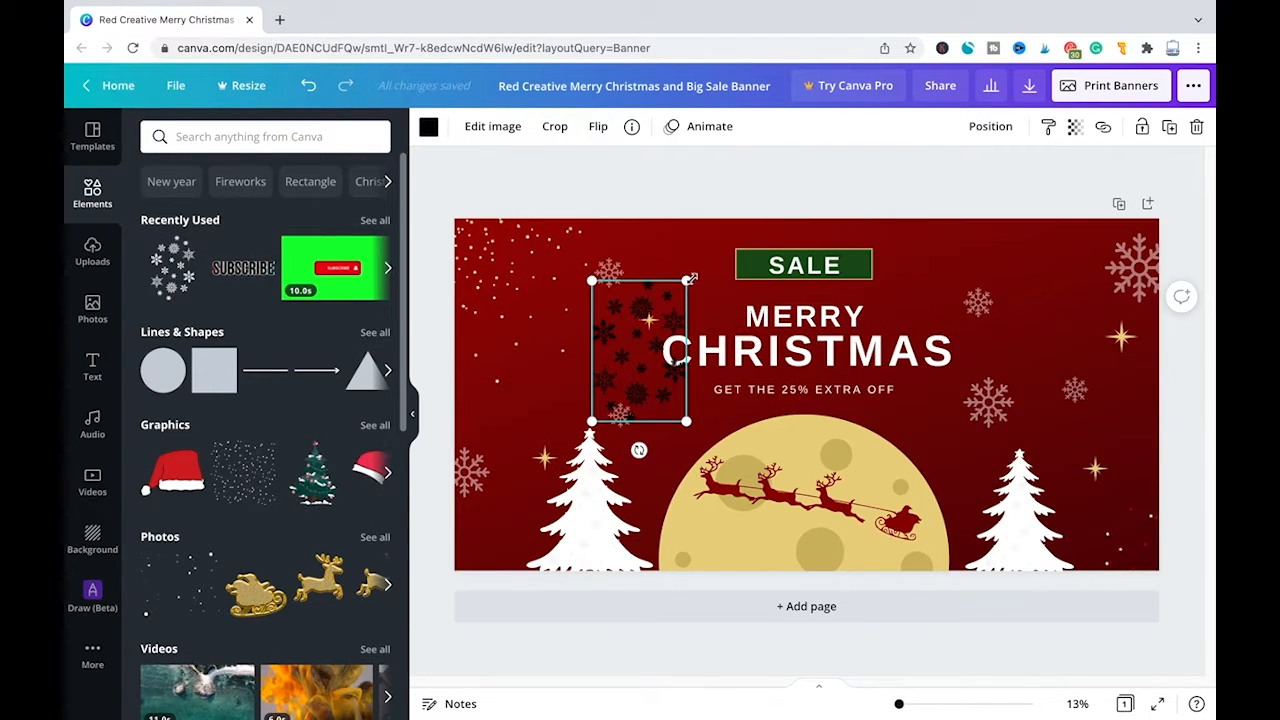
drag(682, 284, 681, 282)
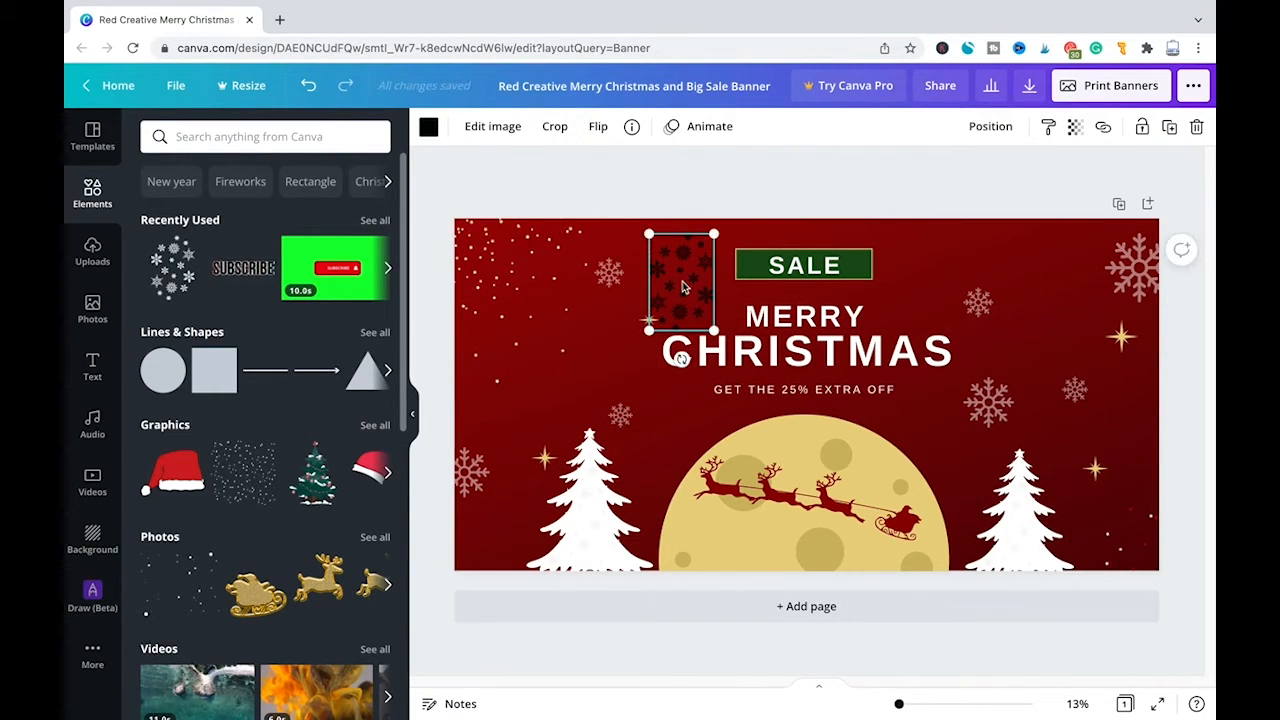
Recolor the added snowflake cluster white and shrink it further beside the SALE label.
click(428, 126)
click(286, 254)
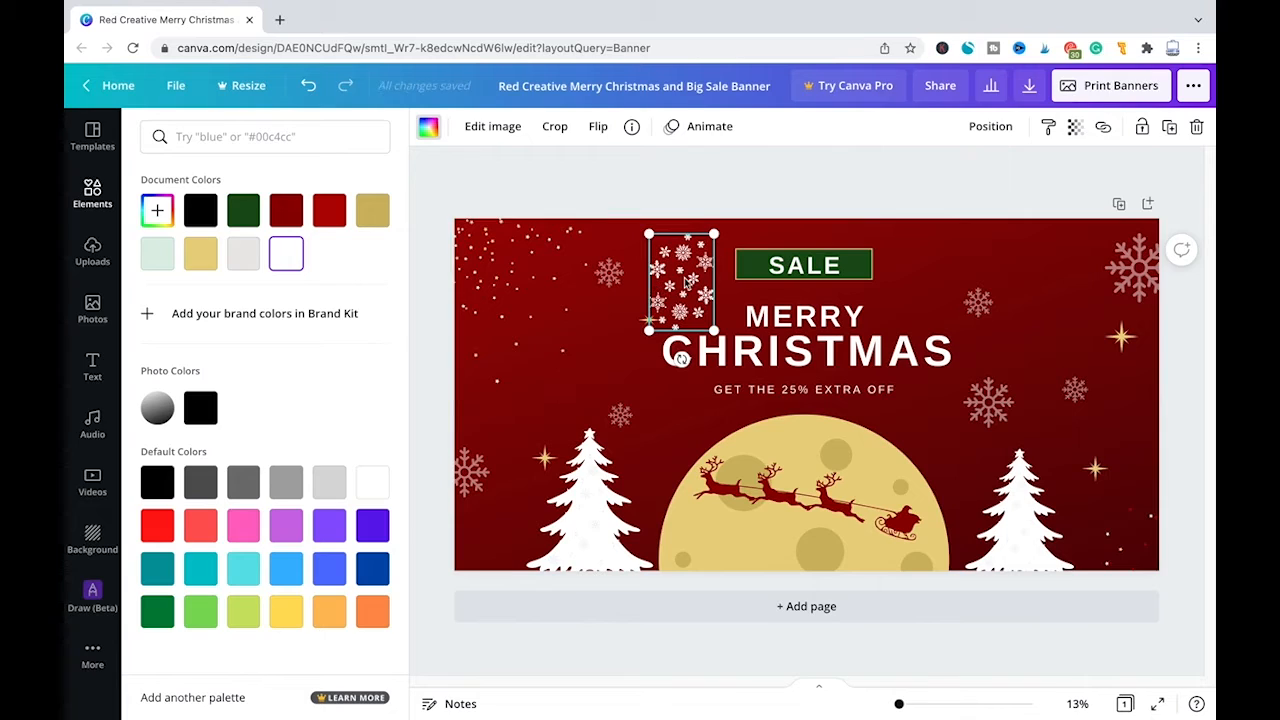
drag(699, 230, 682, 272)
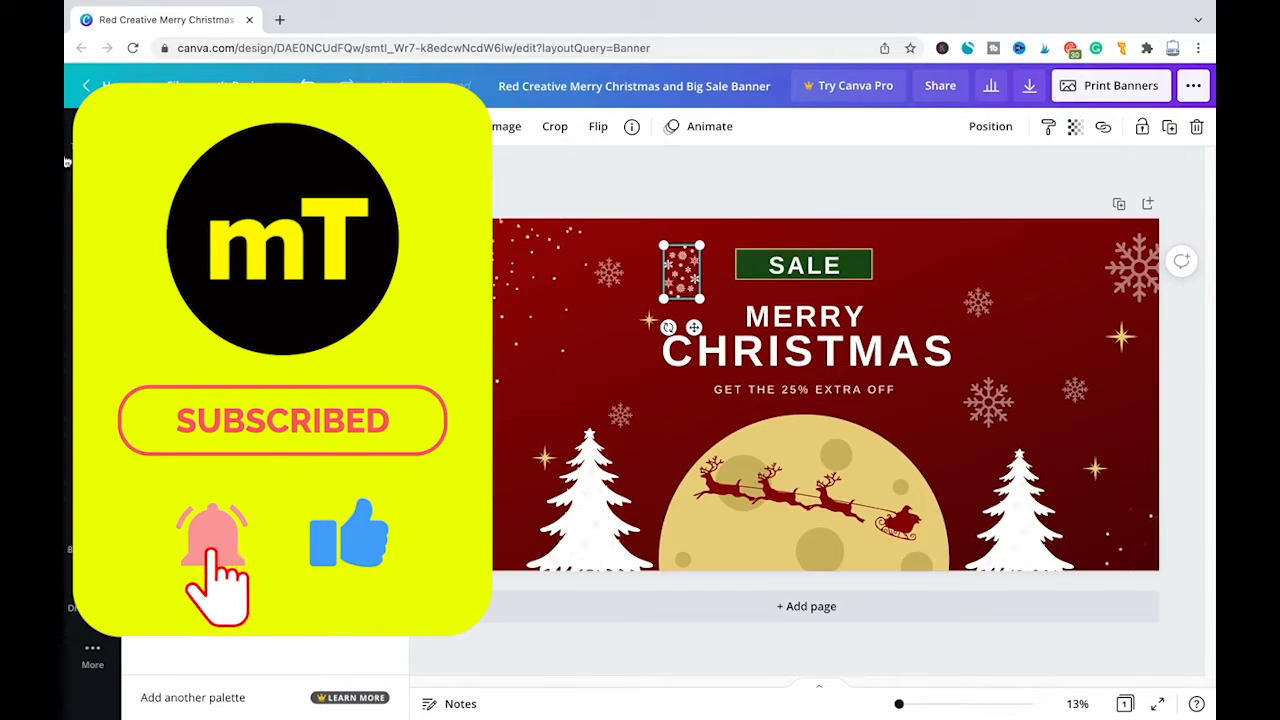
Search the elements library for "stars" and look through the available graphics.
click(267, 136)
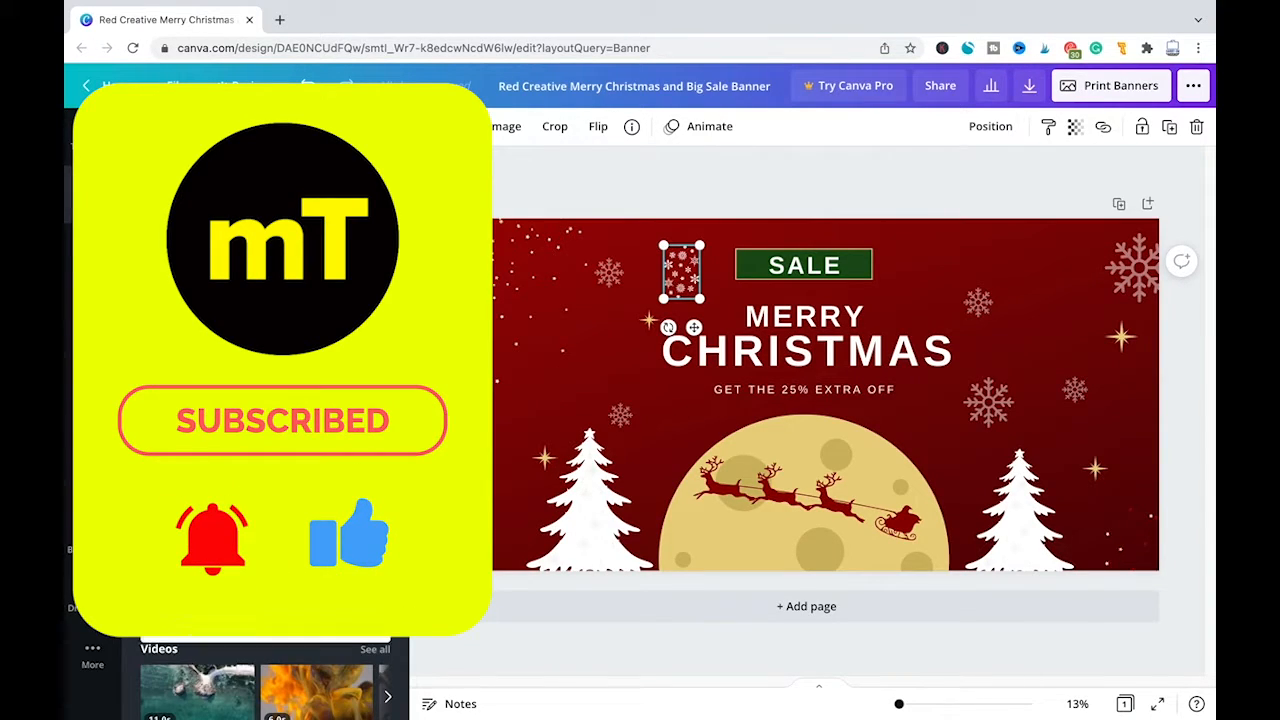
text(stars)
key(Return)
scroll(229, 514, down, 1)
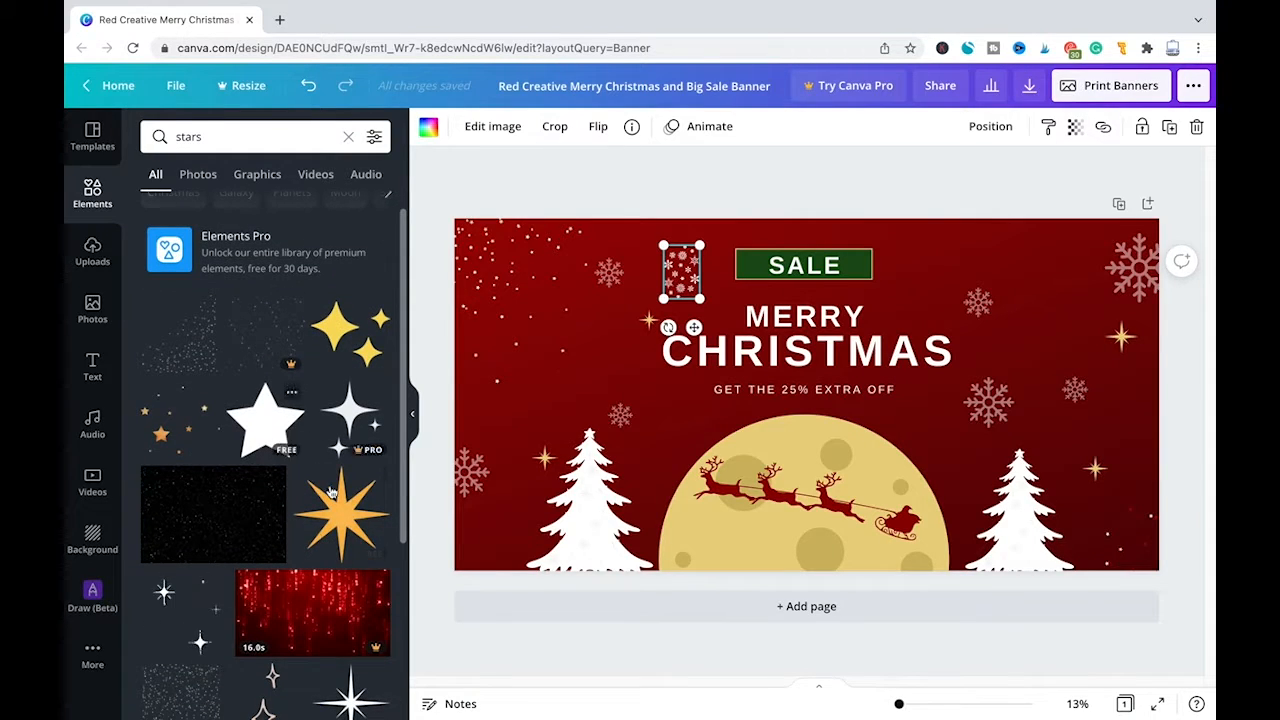
scroll(234, 566, down, 2)
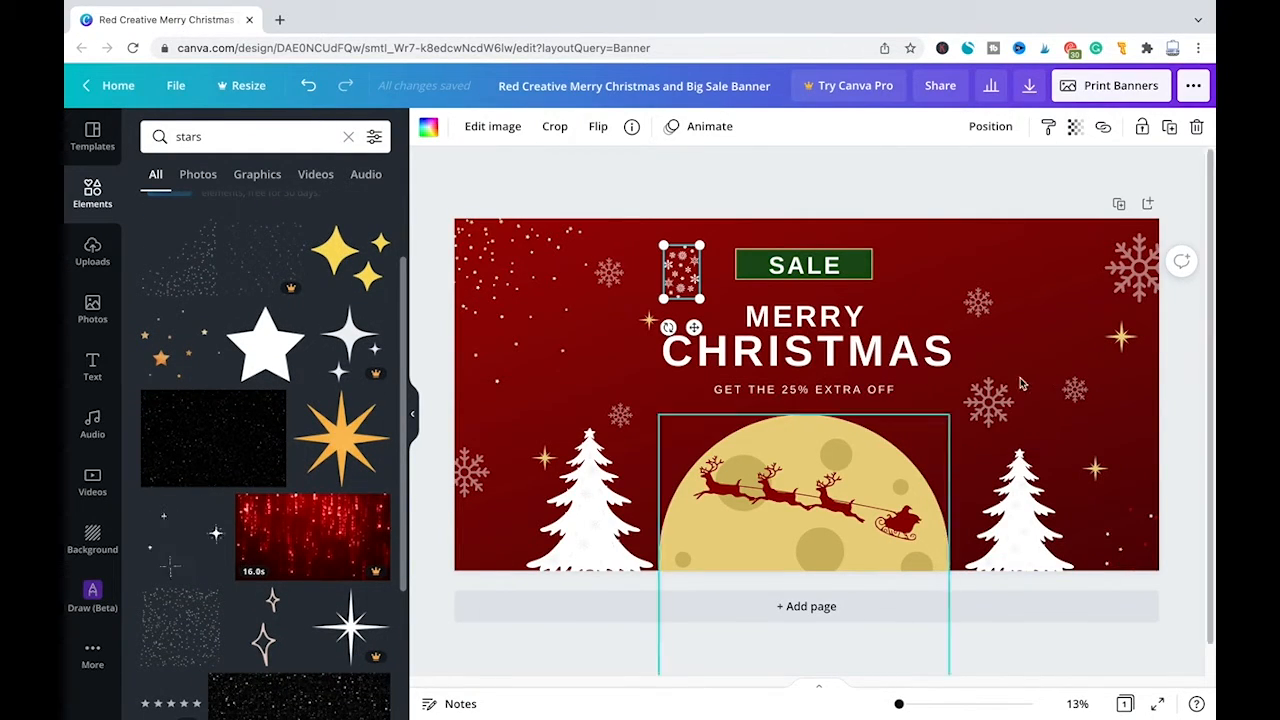
Search the elements library for "christmas" and look through the available graphics.
click(348, 137)
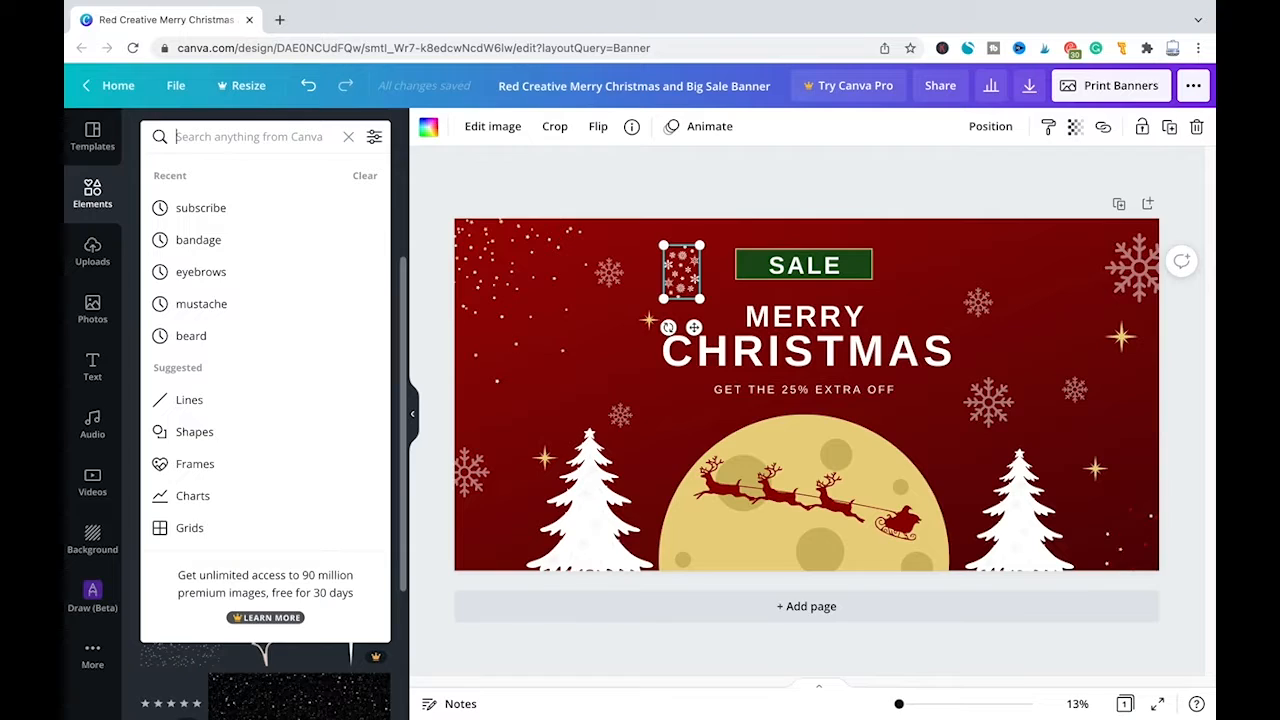
text(christmas)
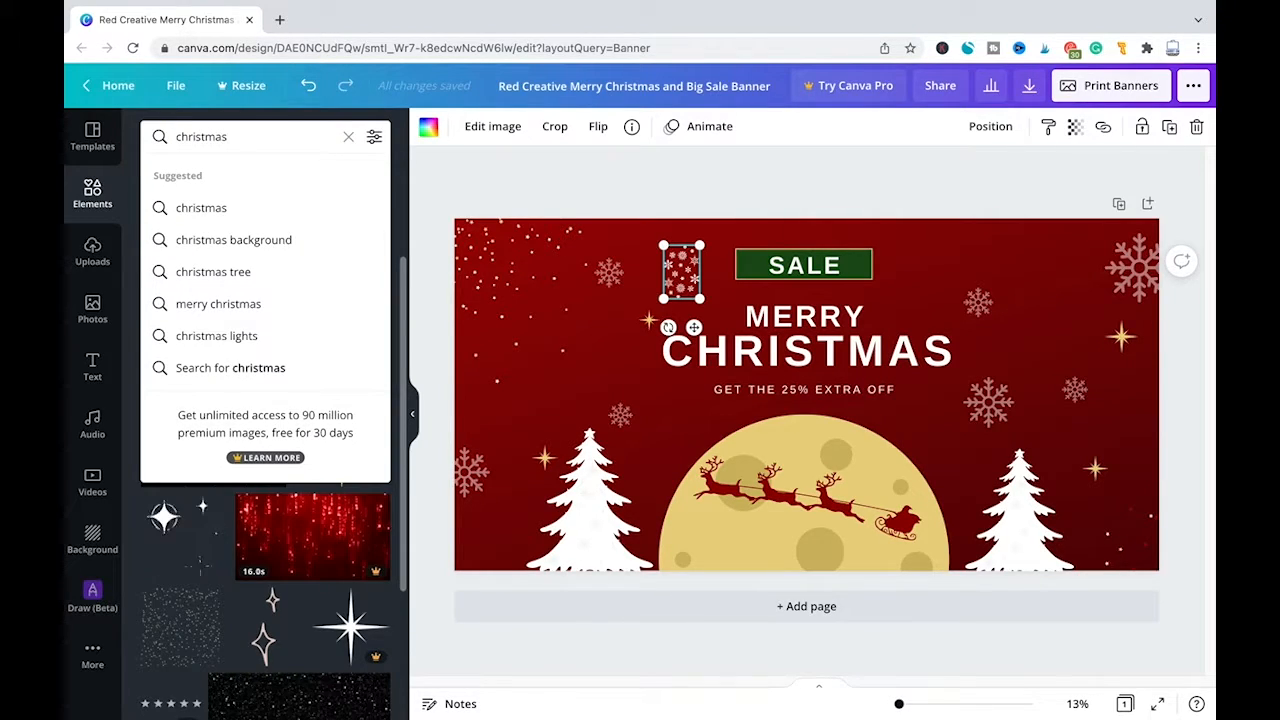
key(Return)
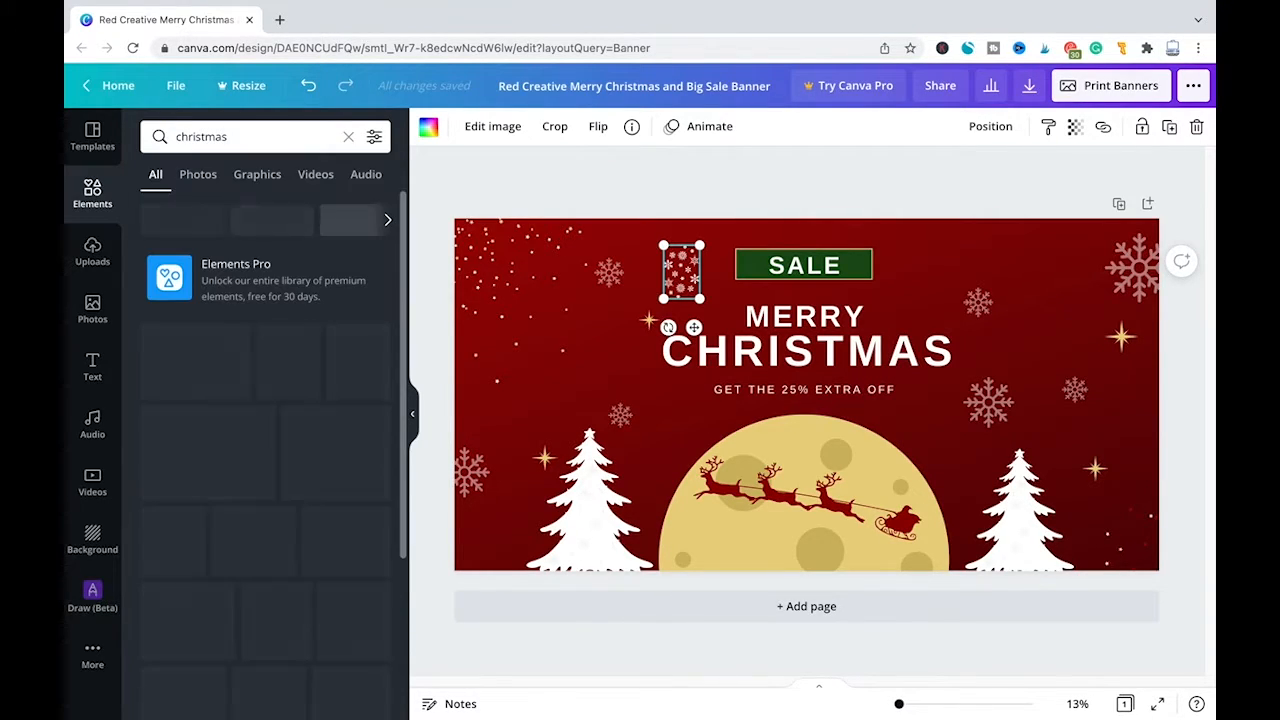
scroll(255, 327, down, 5)
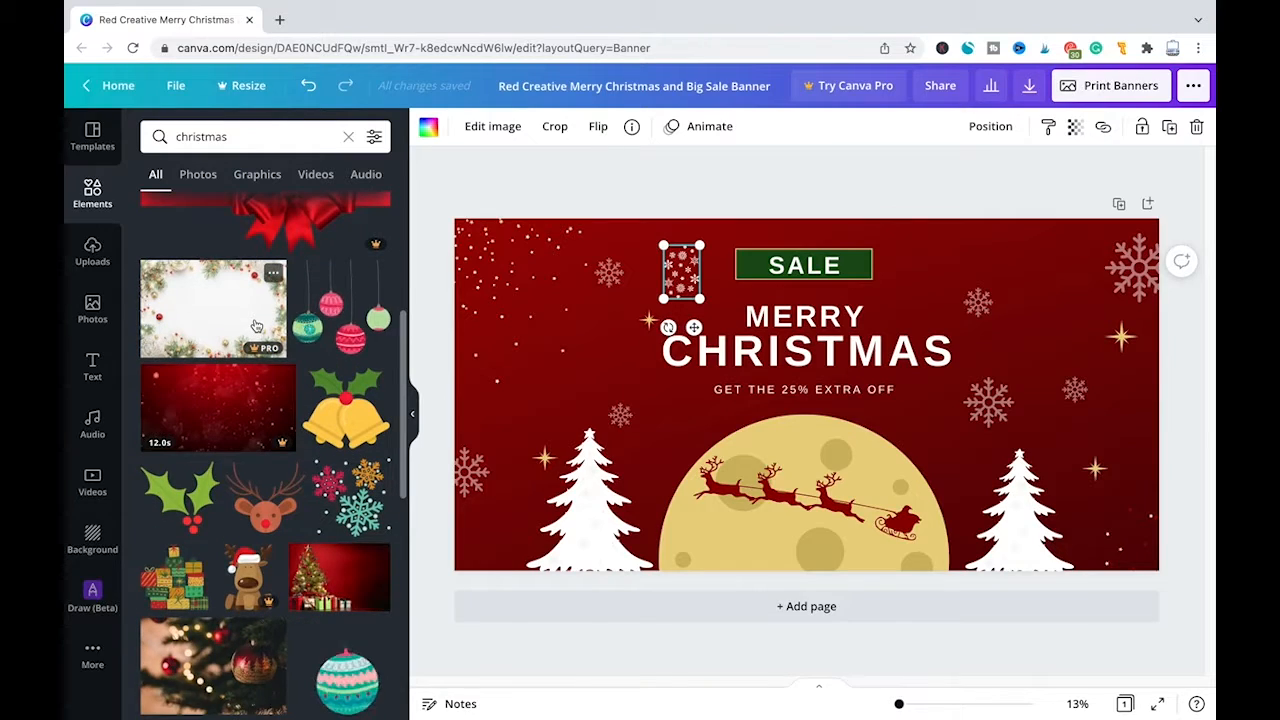
scroll(250, 400, down, 2)
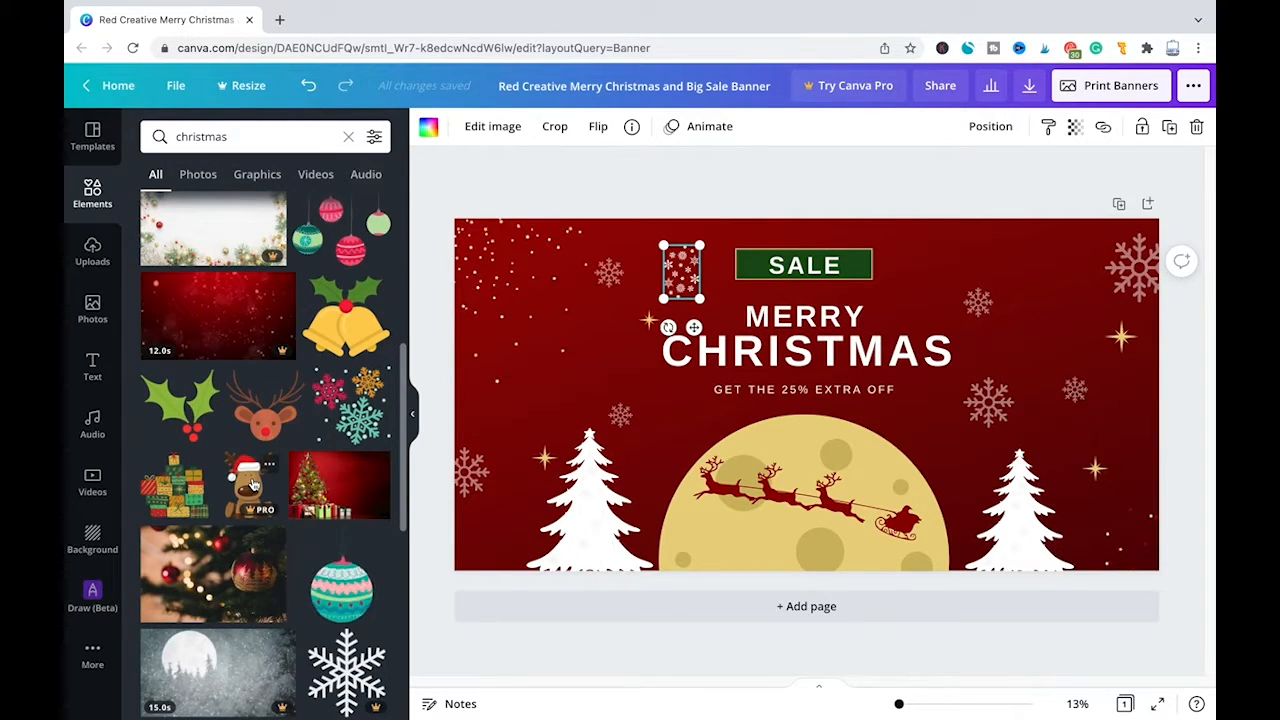
Deselect the snowflake cluster, view the design's resize options with custom width and height, and close them unchanged.
click(624, 178)
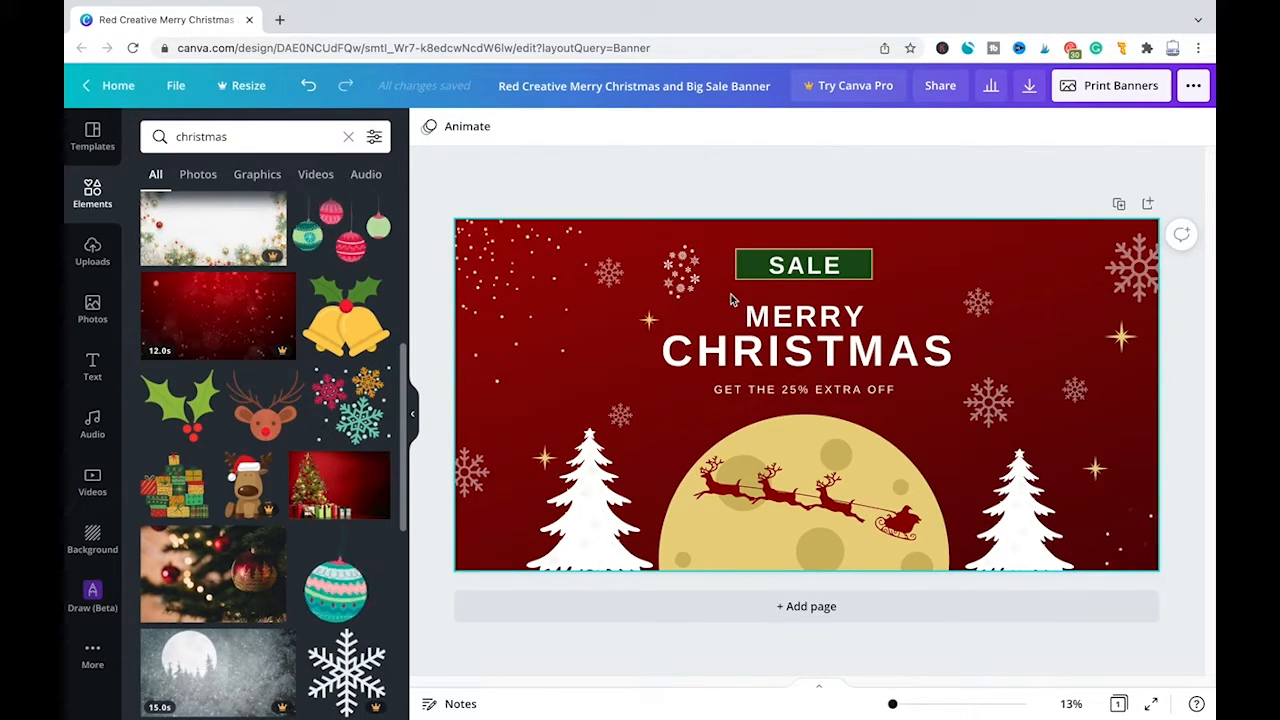
click(248, 86)
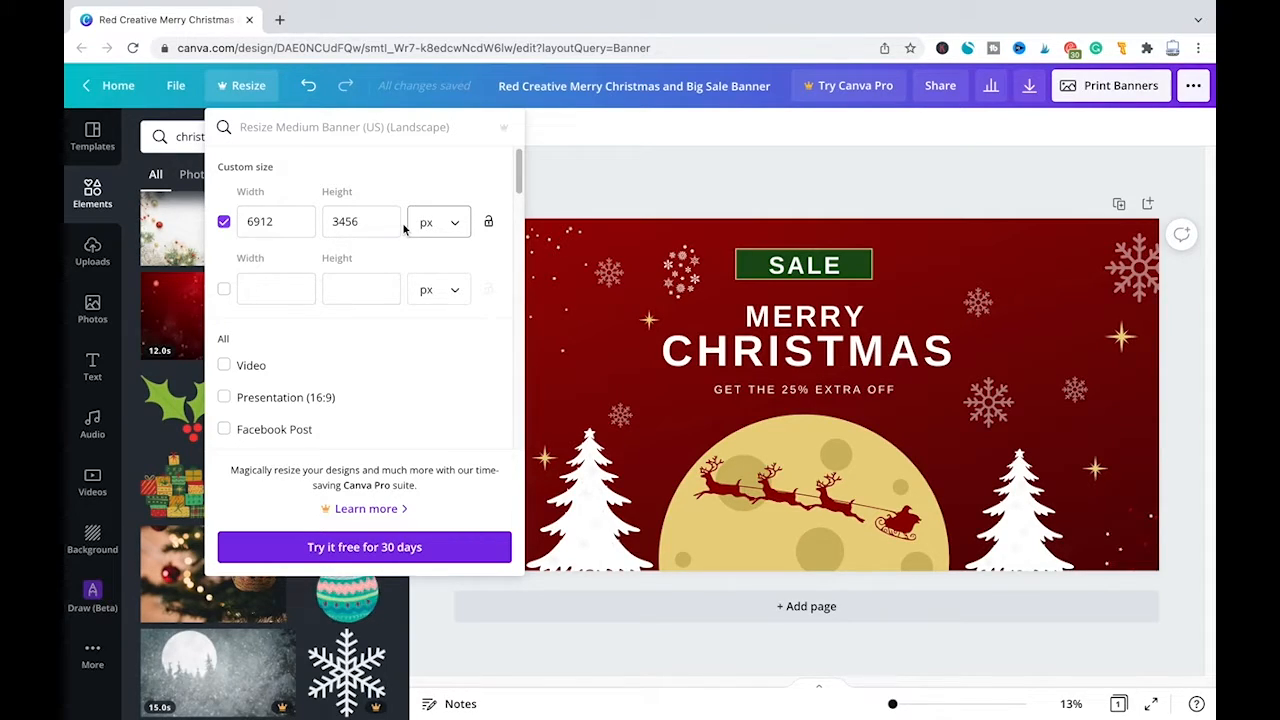
click(728, 216)
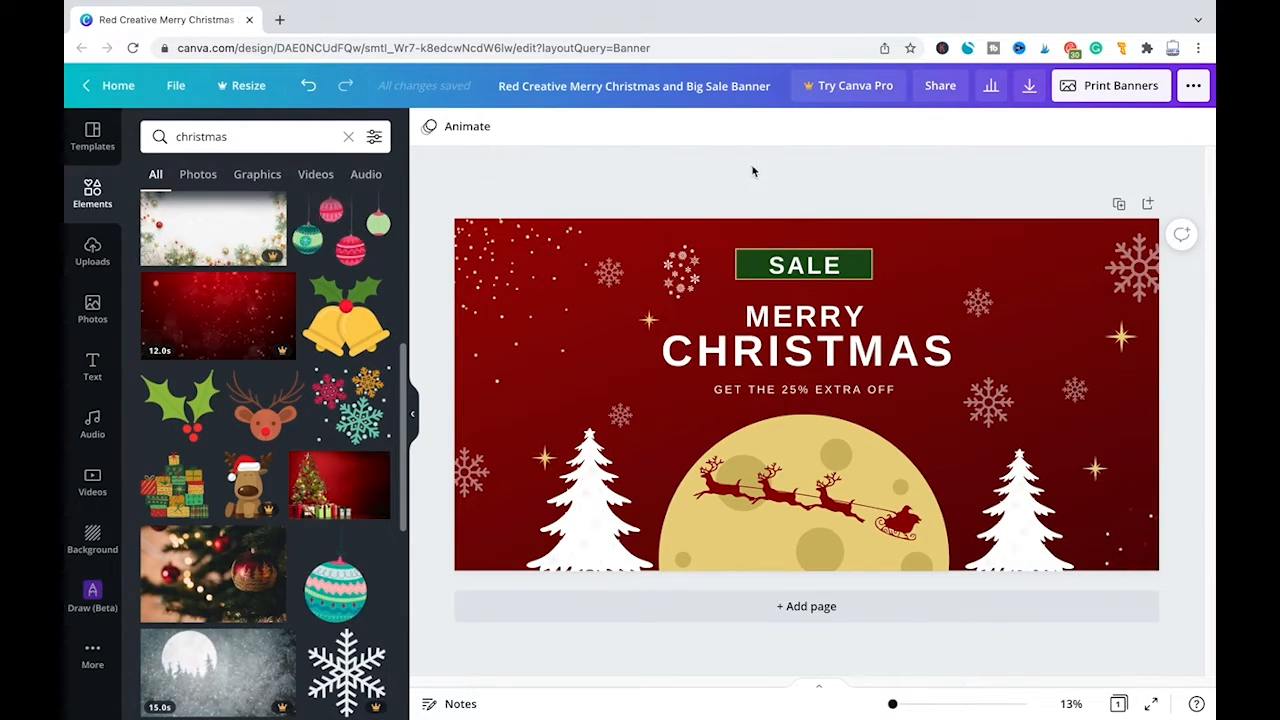
Return to the home page and create a new blank custom-size design of 728 x 90 px.
click(123, 90)
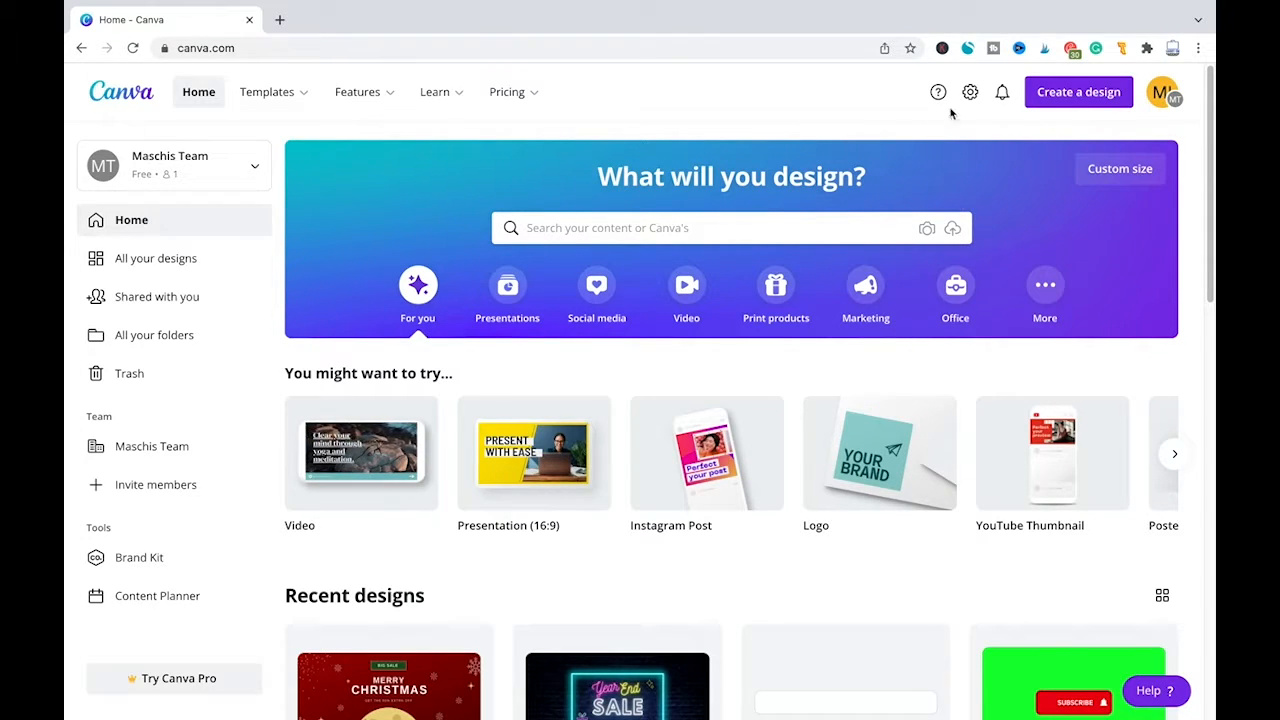
click(1078, 92)
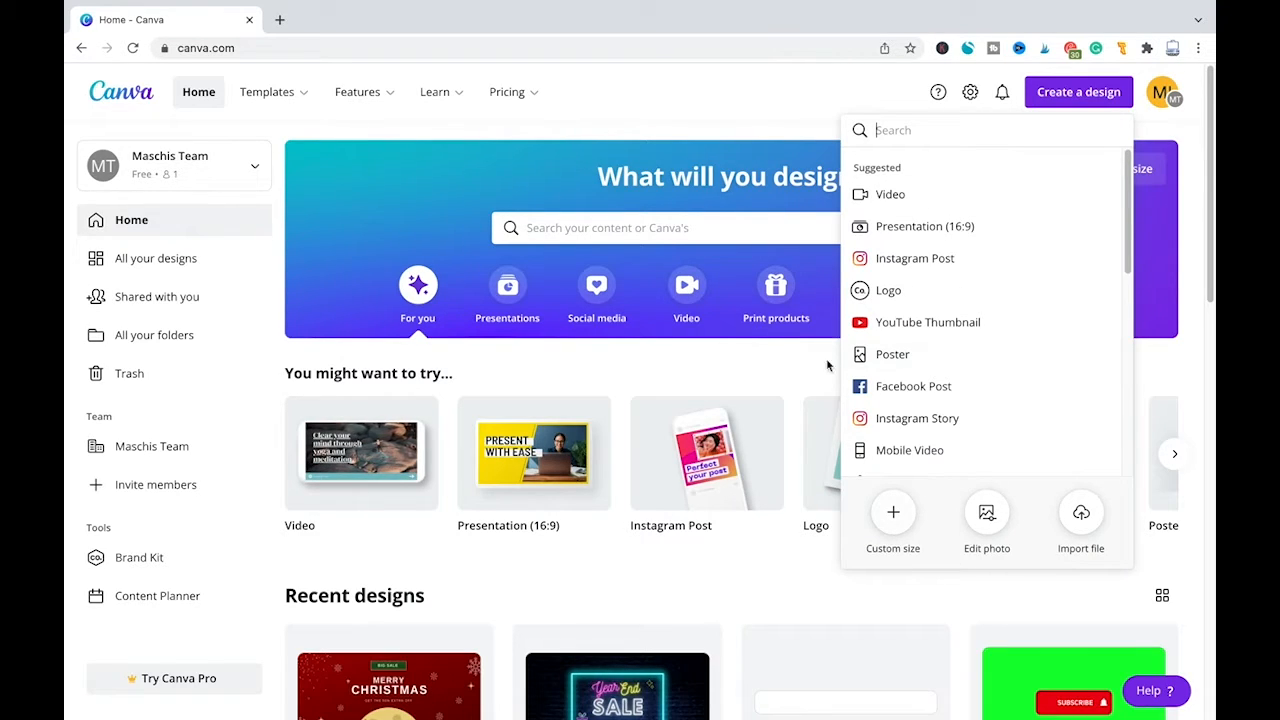
click(894, 538)
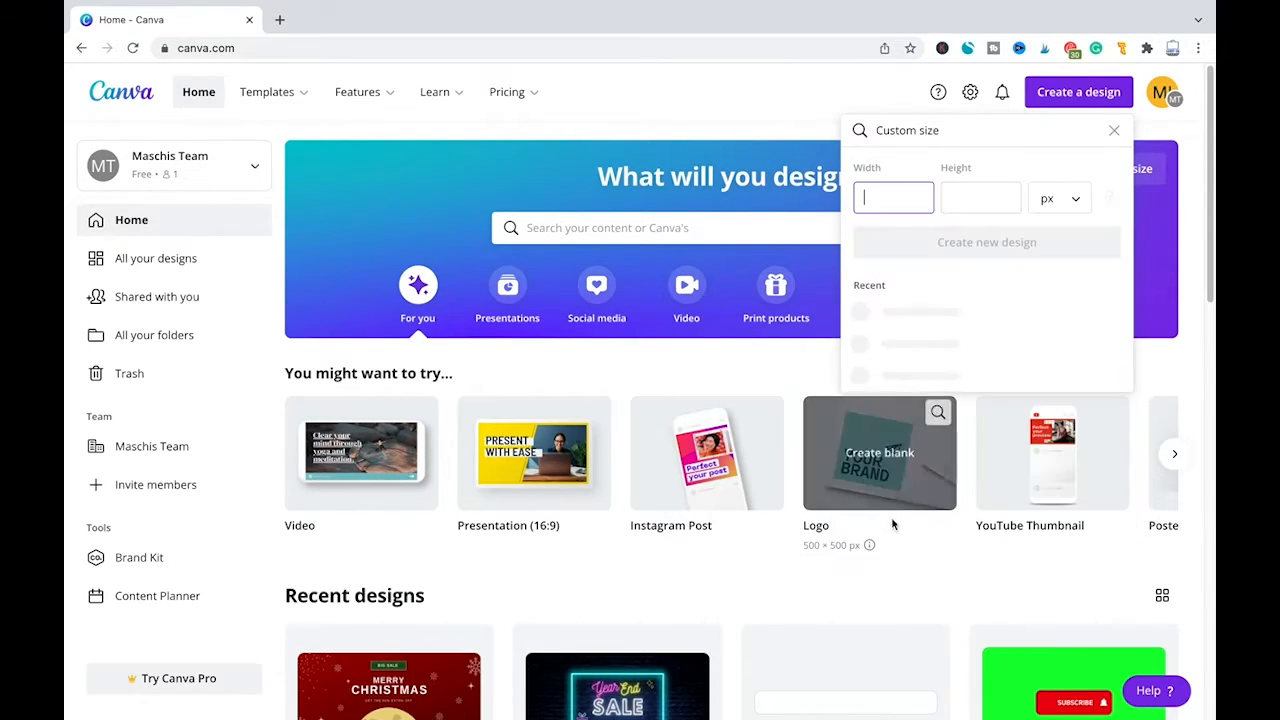
text(728)
key(Tab)
text(90)
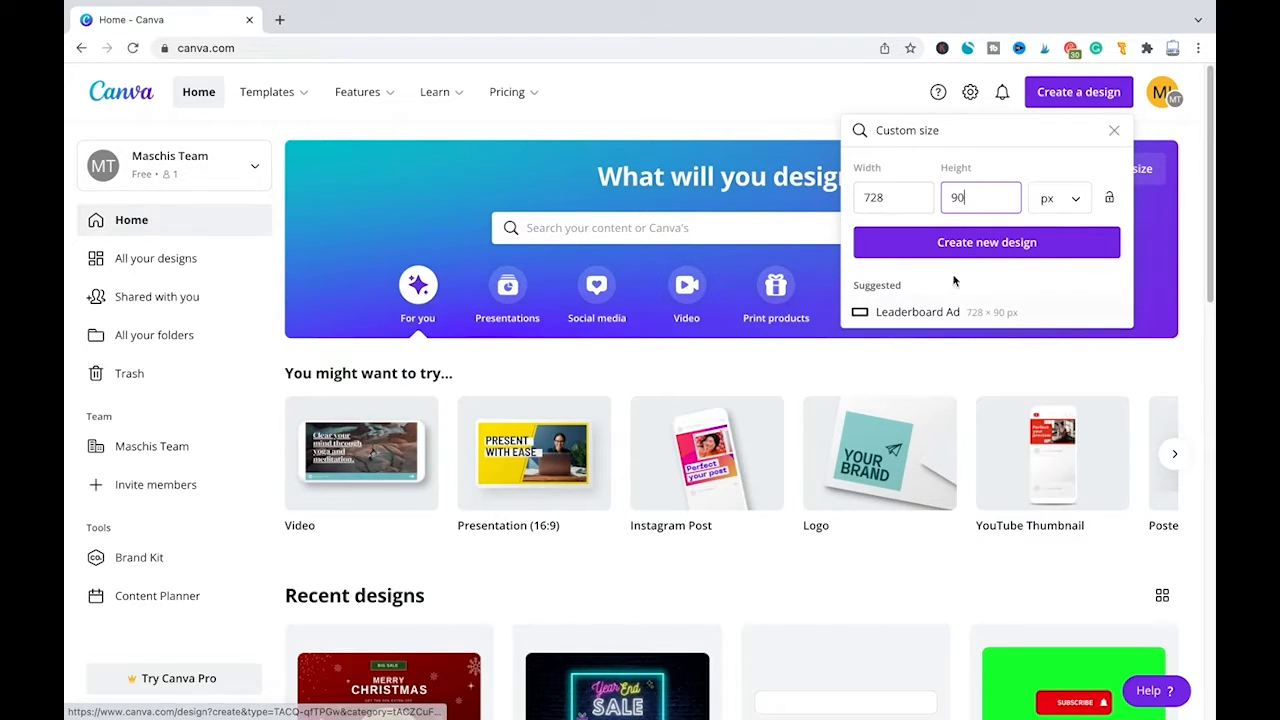
click(966, 250)
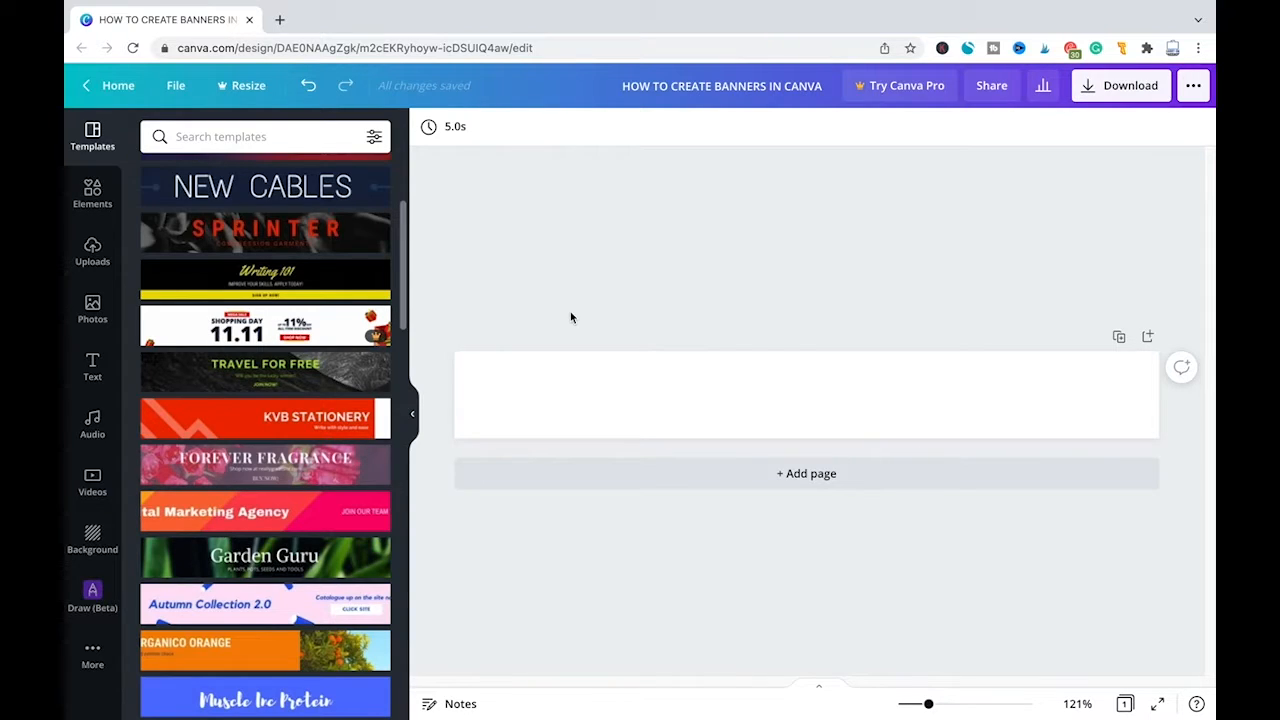
Apply the free "E-Books & Tablets" template to the blank banner page.
scroll(340, 280, up, 3)
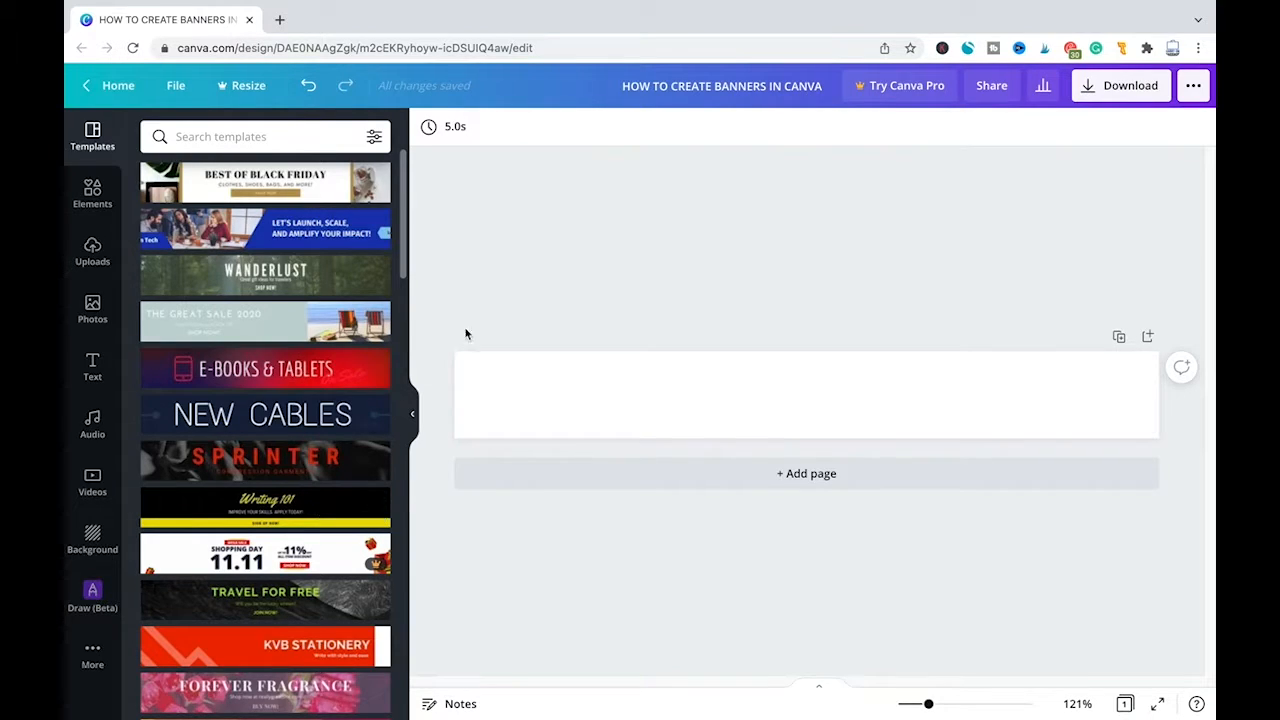
scroll(318, 366, down, 1)
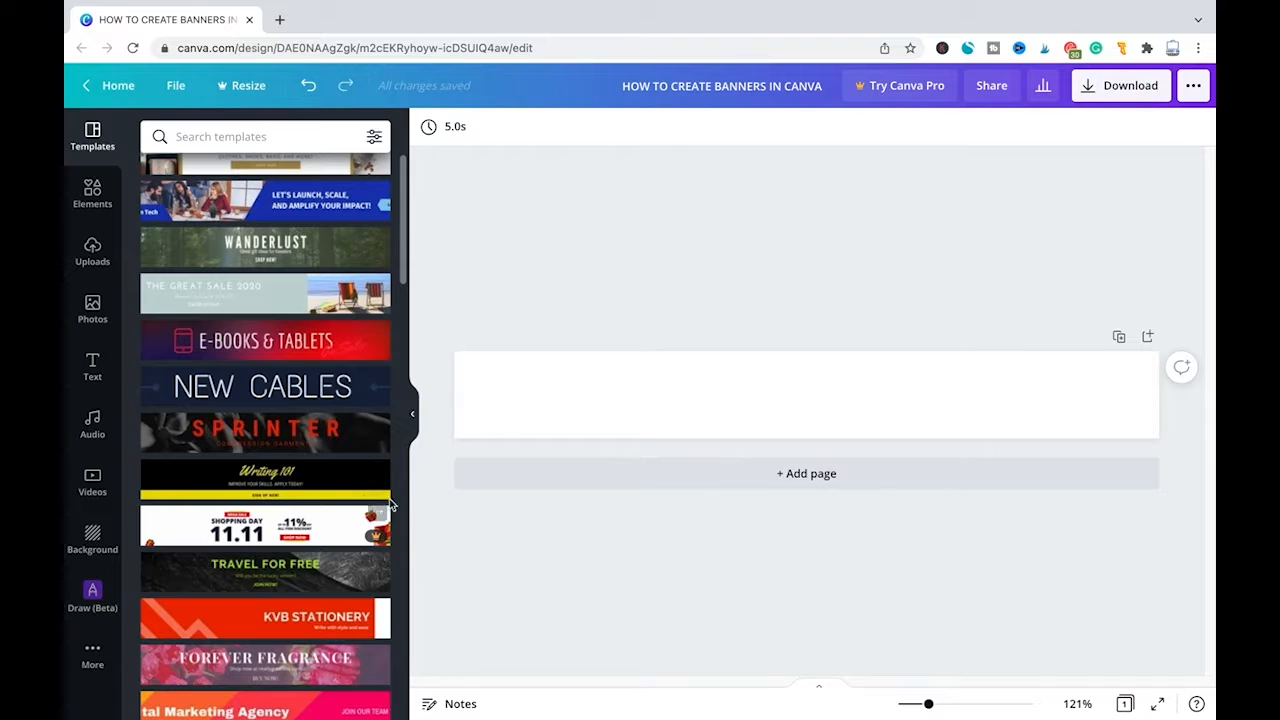
scroll(280, 435, down, 1)
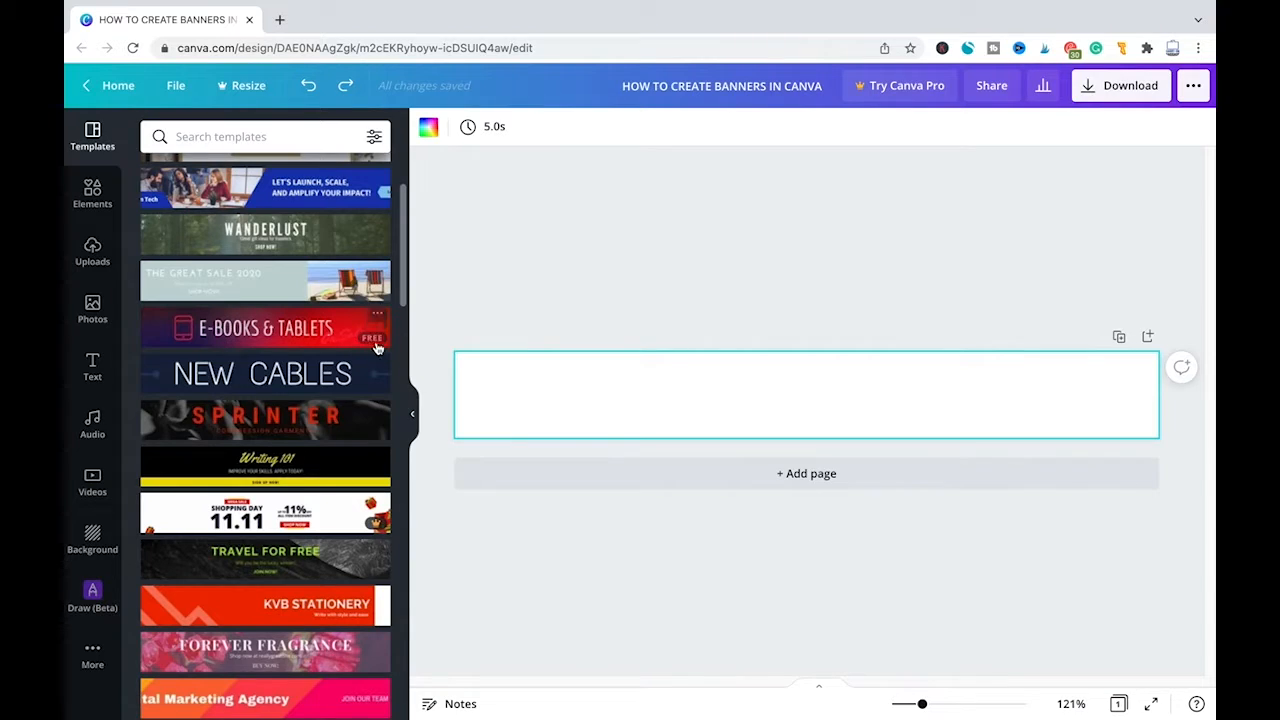
drag(382, 346, 582, 376)
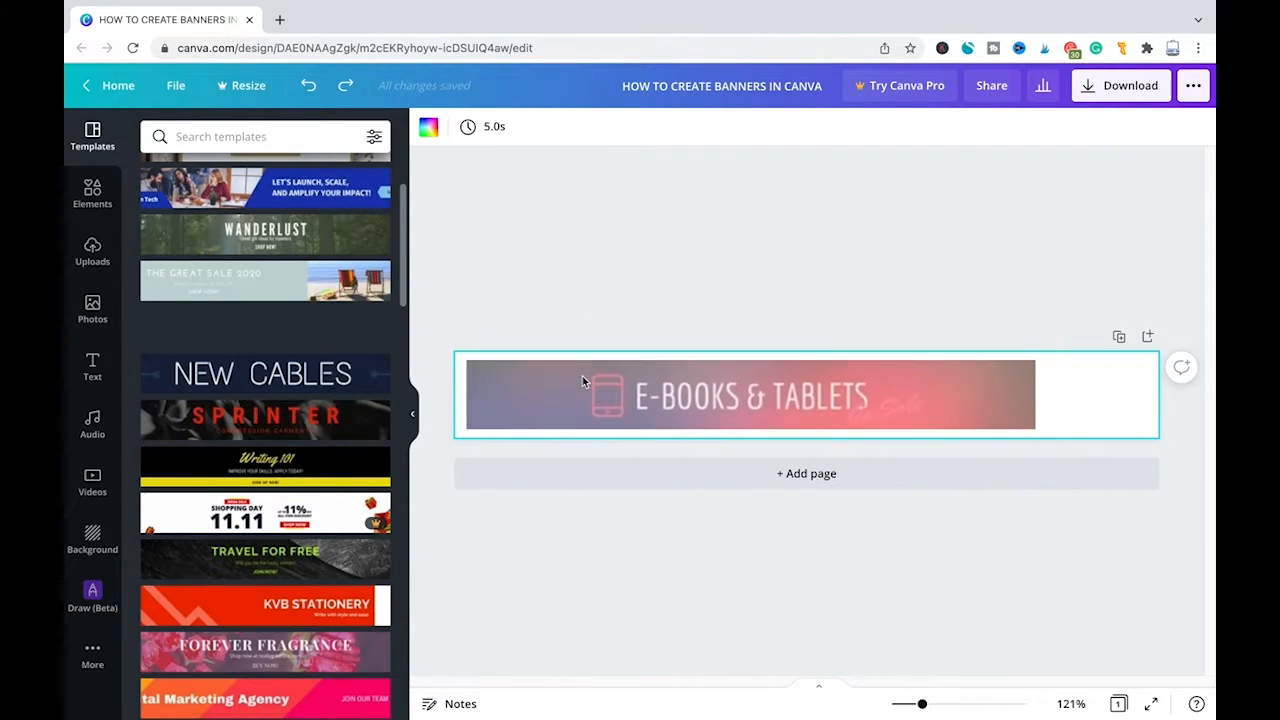
Shorten the banner heading to "TABLETS" and rotate the "On Sale" text until it is almost level.
click(748, 398)
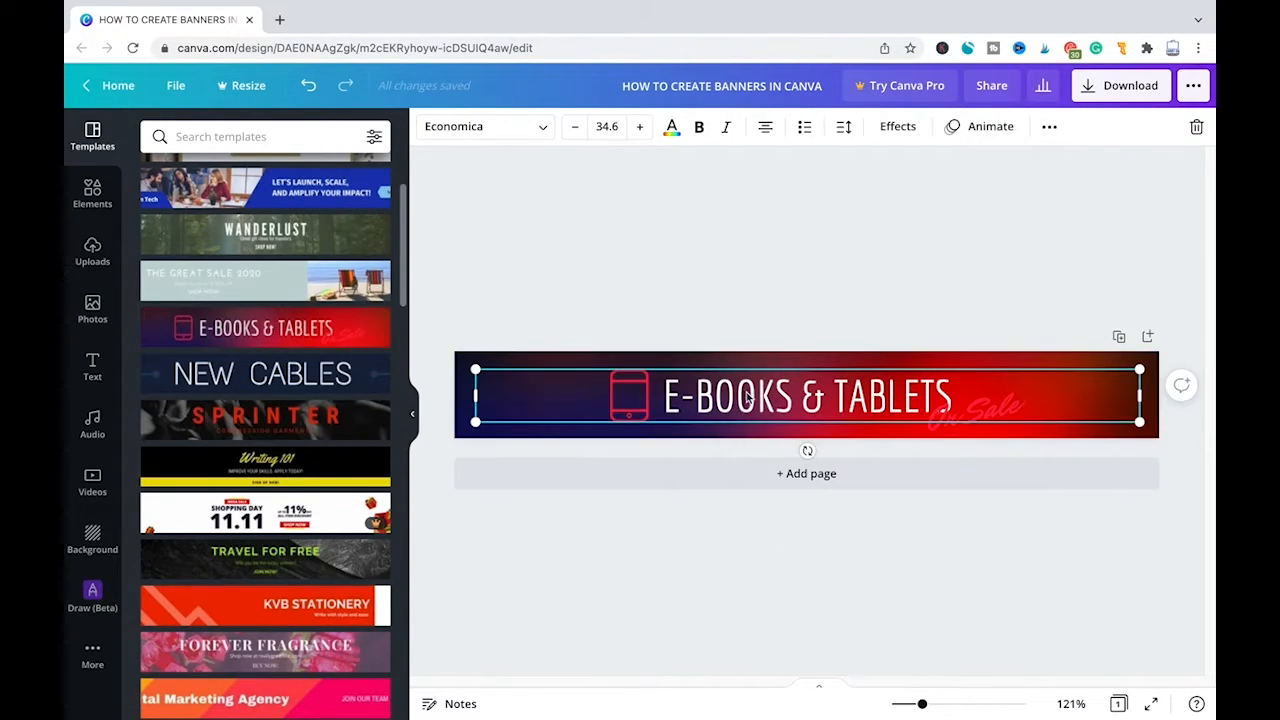
drag(674, 415, 716, 421)
double_click(765, 402)
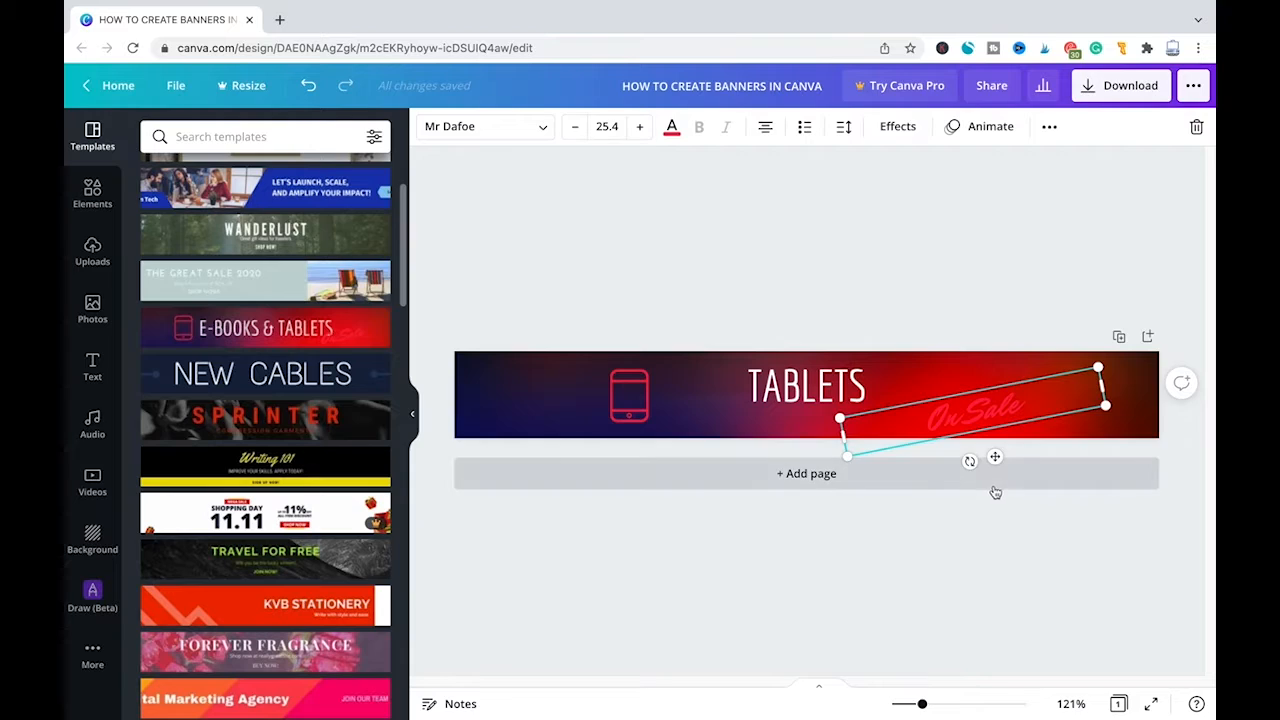
mouse_move(971, 463)
mouse_down()
mouse_move(987, 498)
mouse_move(972, 486)
mouse_up()
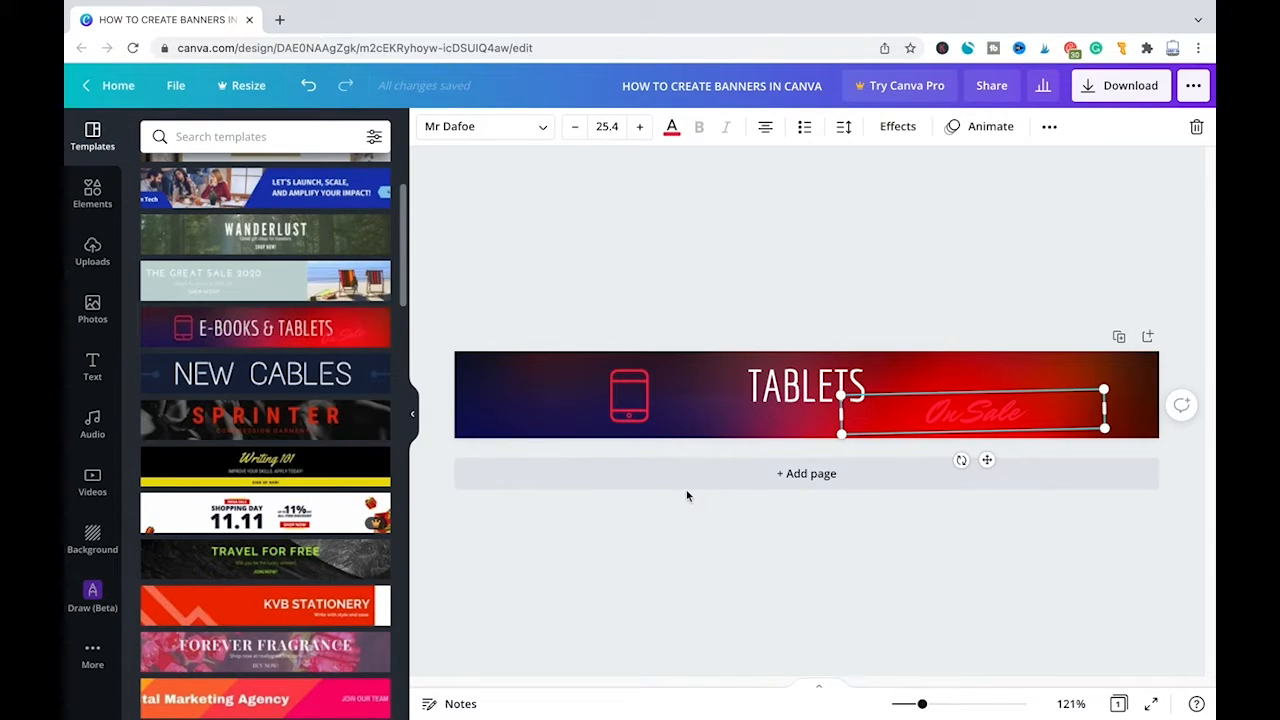
click(759, 317)
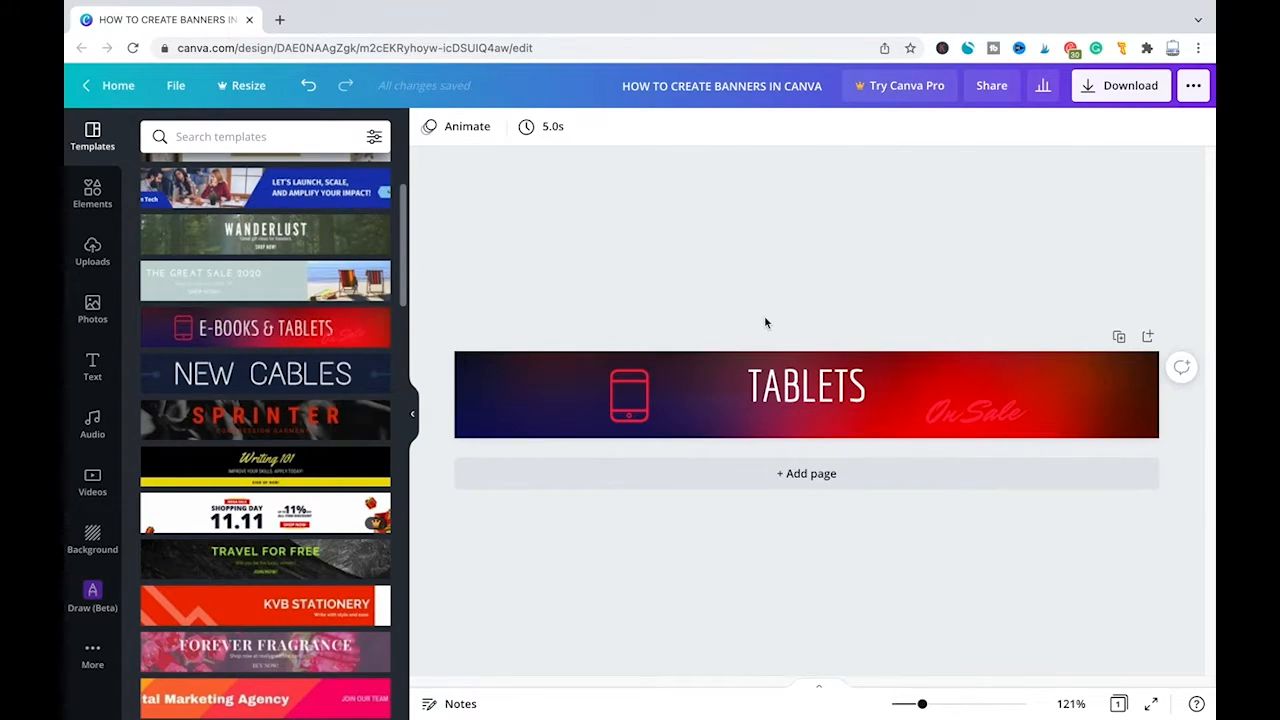
Add a second page and apply the "Muscle Inc Protein" template to it.
click(807, 474)
scroll(300, 420, down, 5)
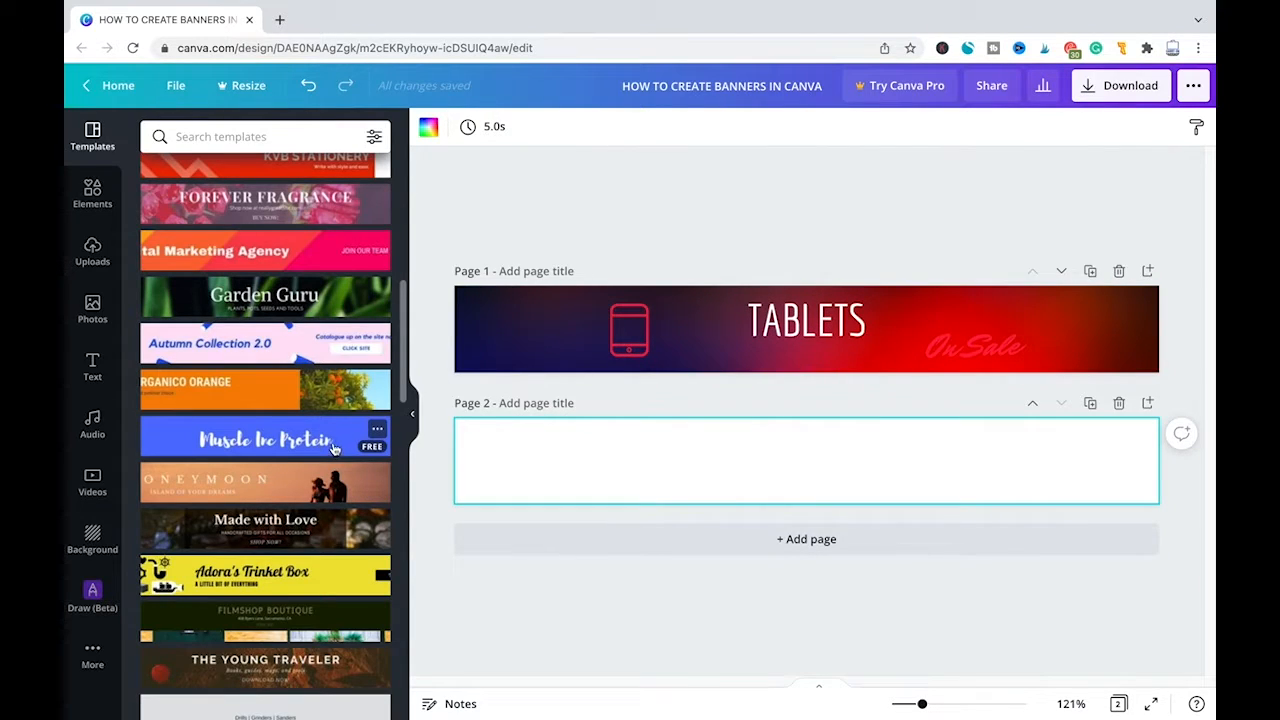
drag(335, 449, 622, 439)
Add a third page and apply "The Young Traveler" template to it.
scroll(344, 472, down, 2)
scroll(344, 472, down, 1)
click(580, 540)
scroll(303, 326, down, 3)
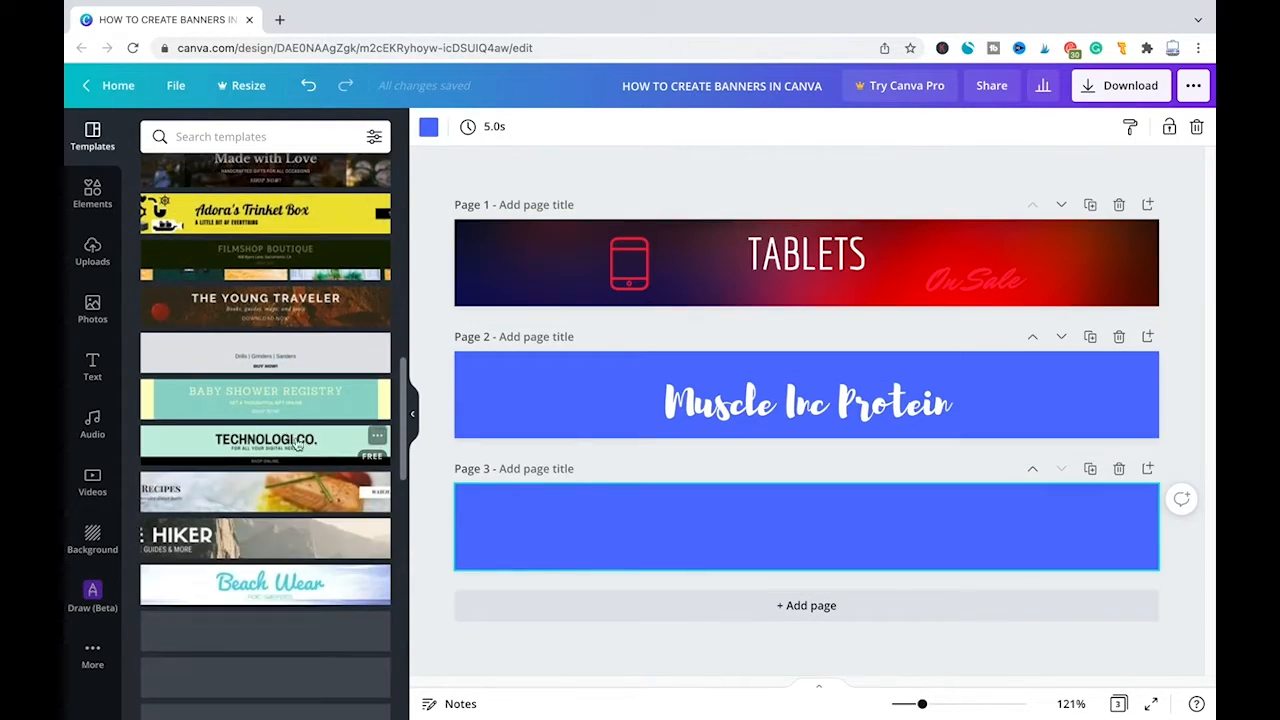
click(303, 326)
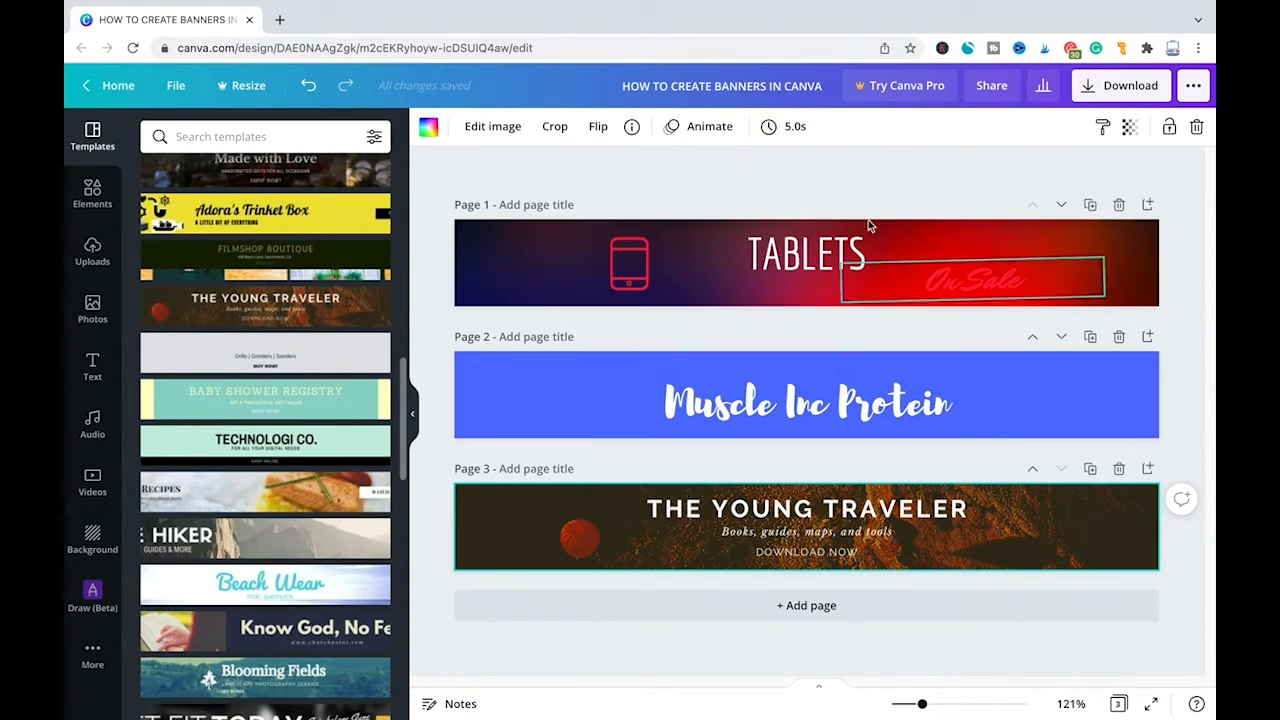
Open the download options for the three-page banner design.
click(1117, 88)
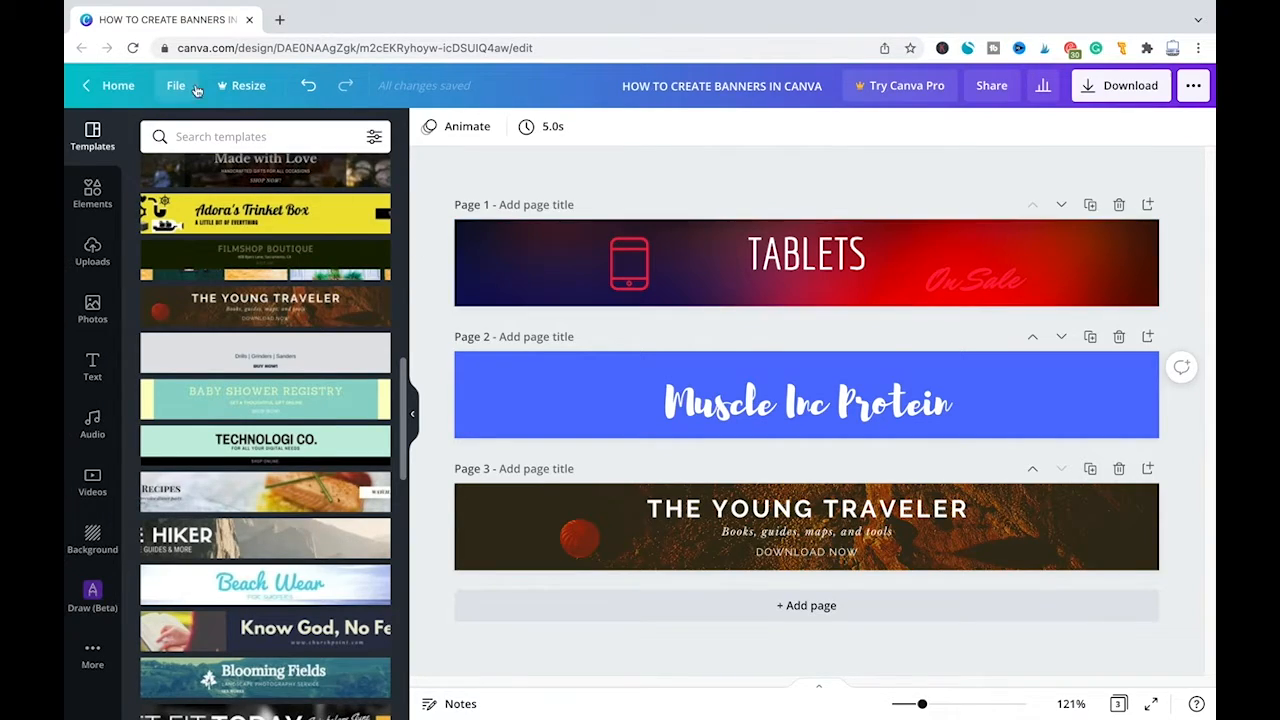
Return to the home page and create a blank custom-size design of 600 x 900 px.
click(117, 86)
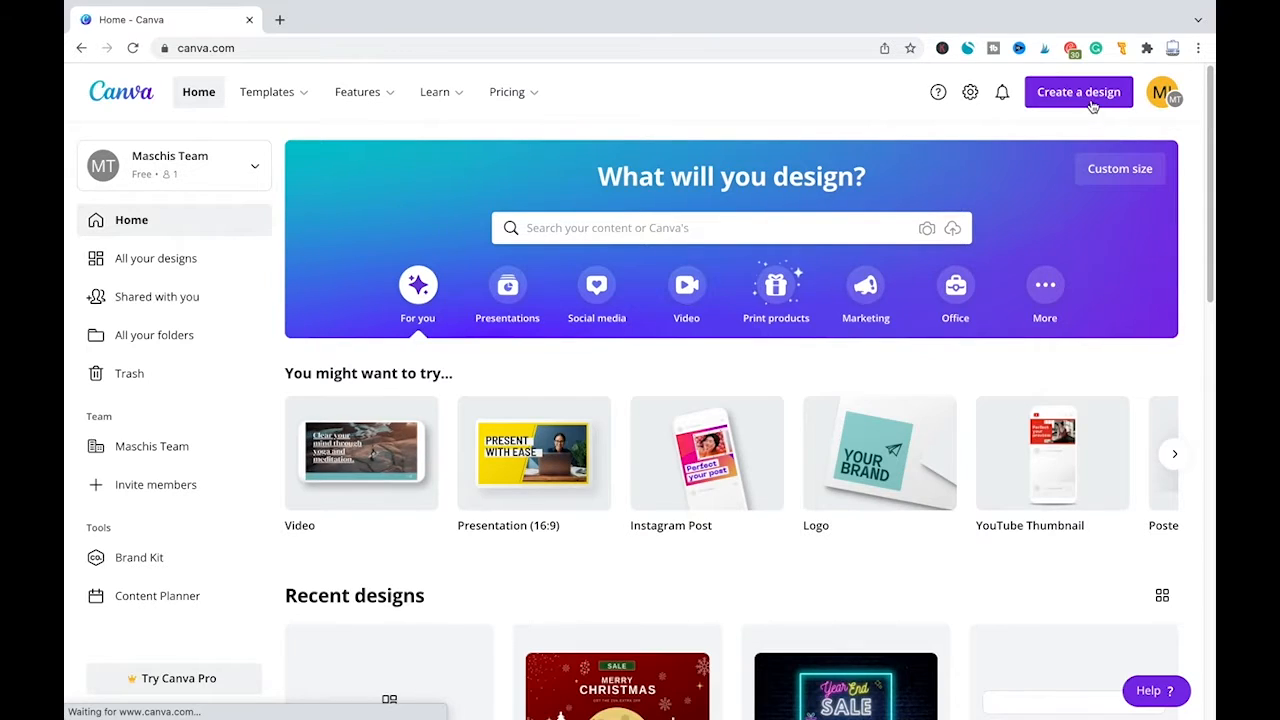
click(1090, 100)
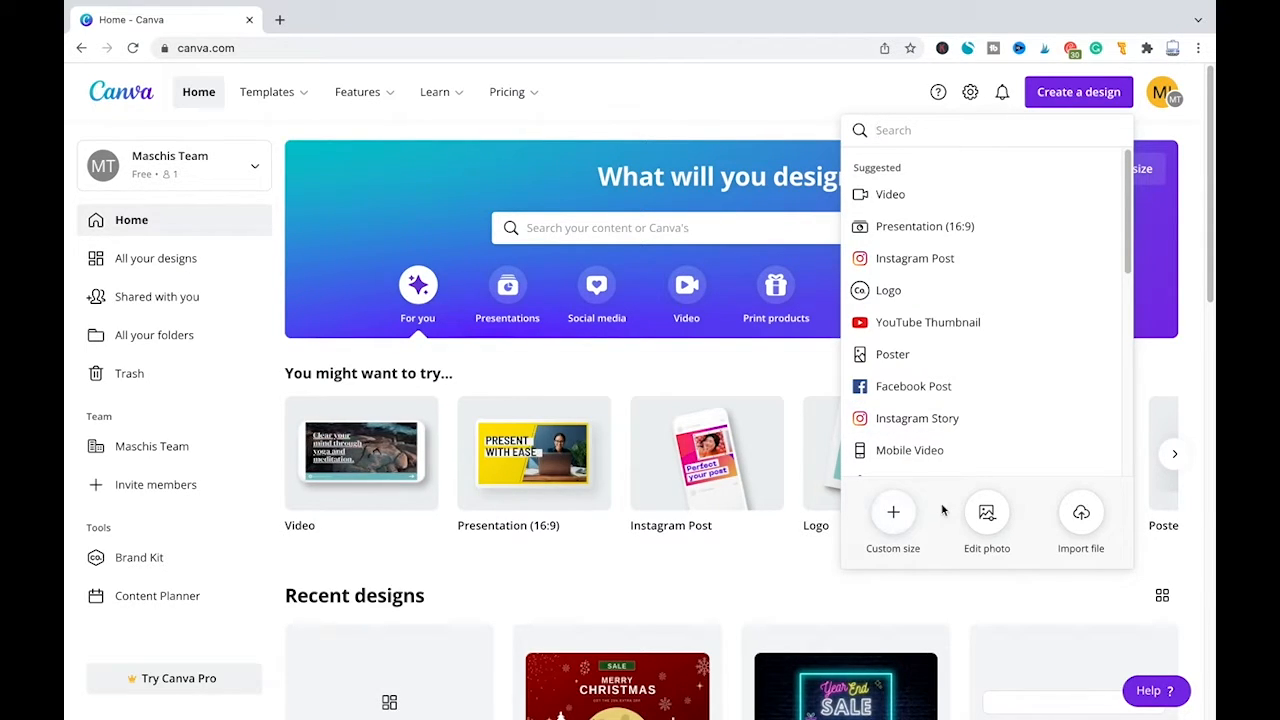
click(893, 512)
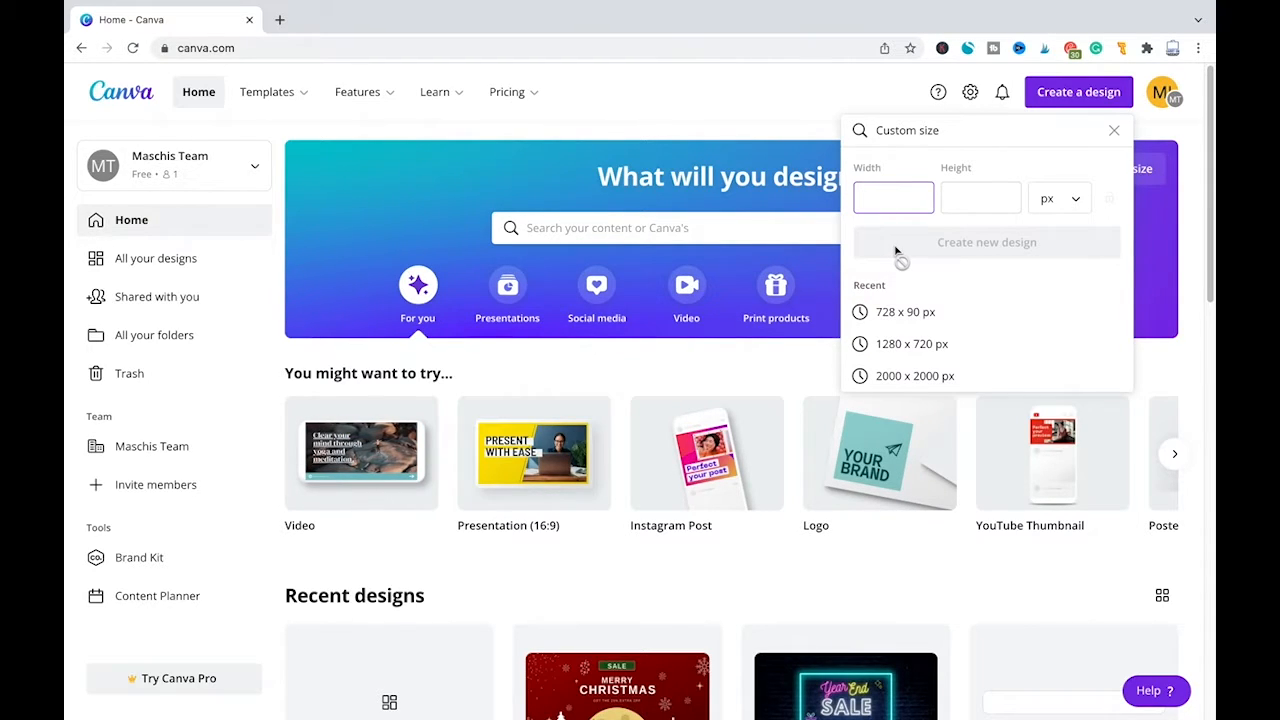
key(Tab)
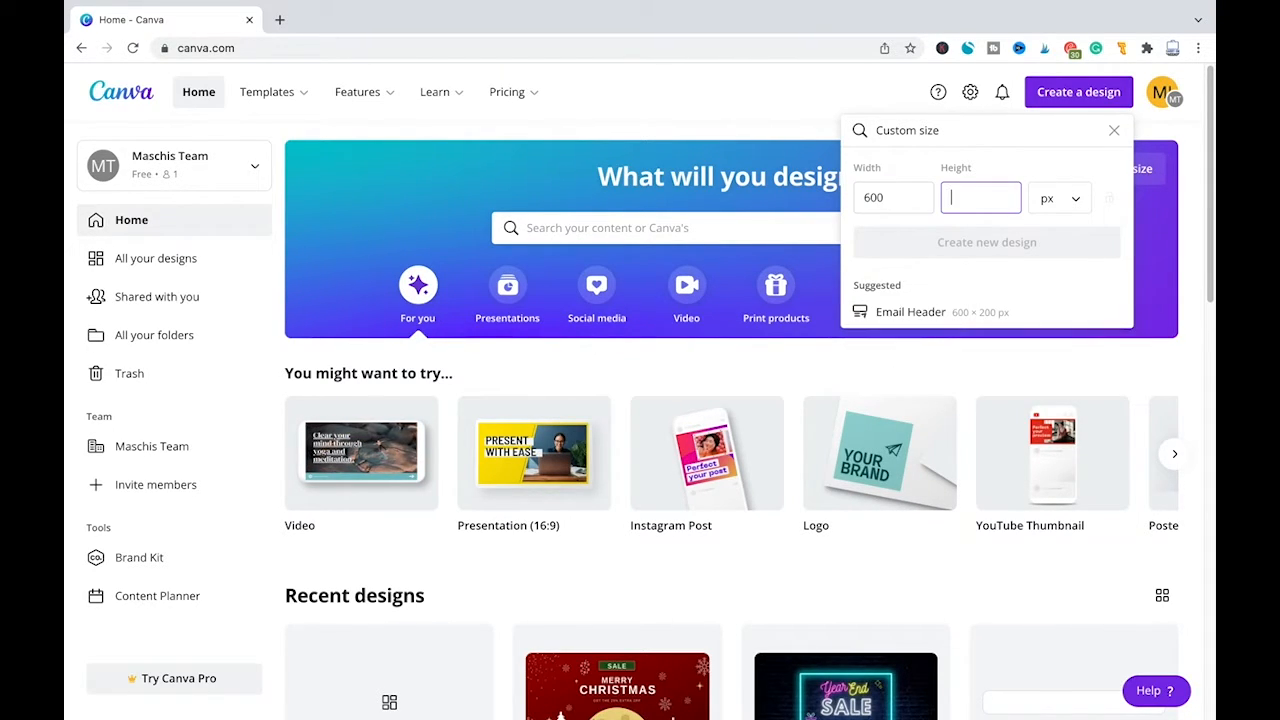
text(900)
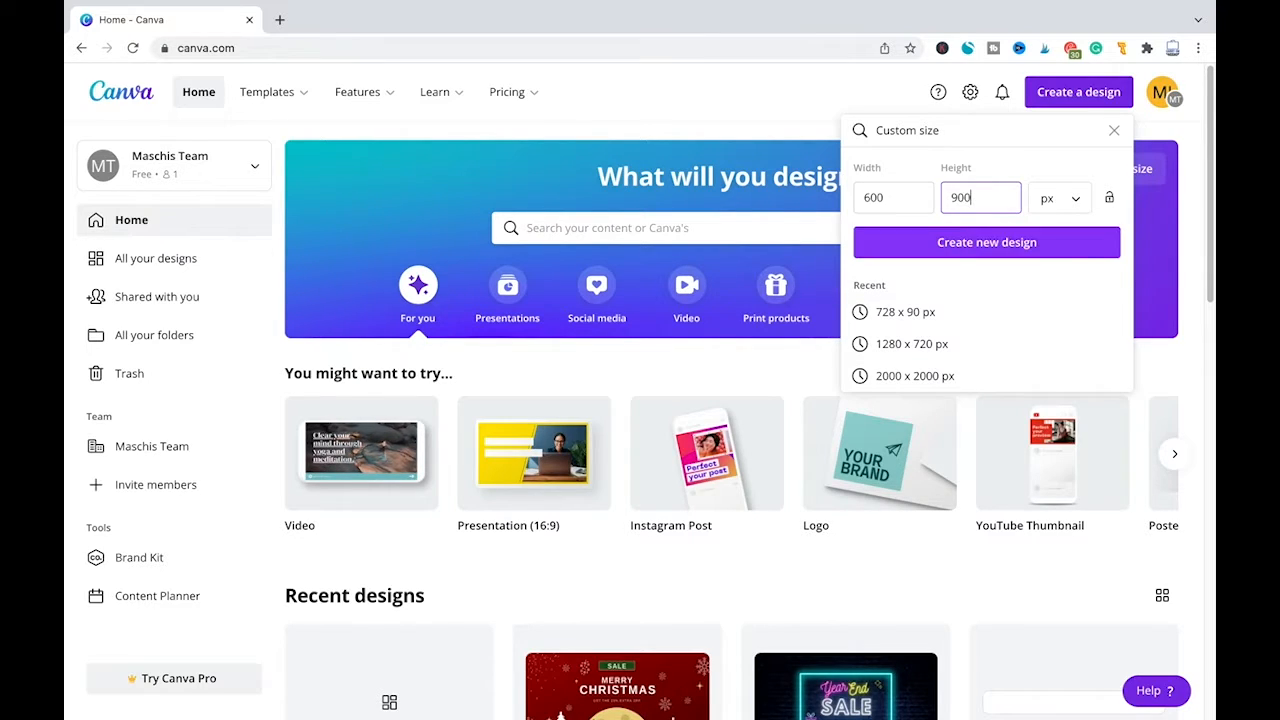
click(971, 245)
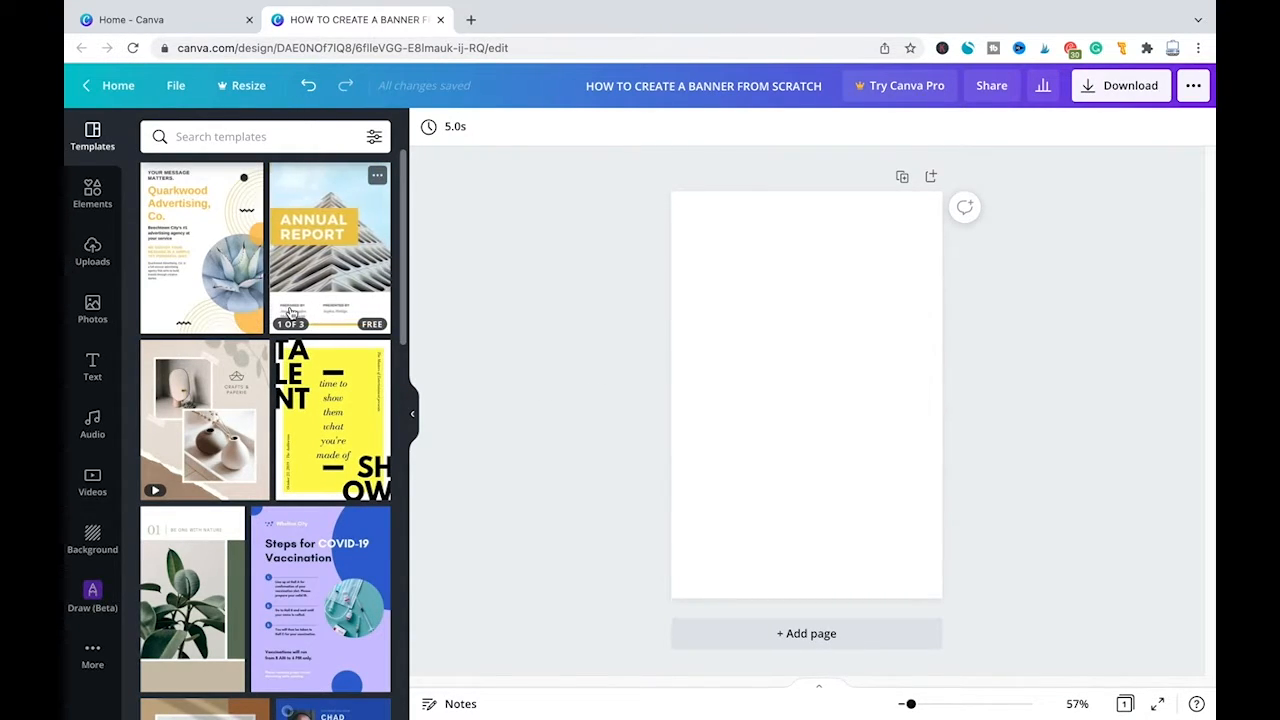
Look through the suggested templates for the blank portrait design.
scroll(270, 308, down, 4)
scroll(277, 313, down, 2)
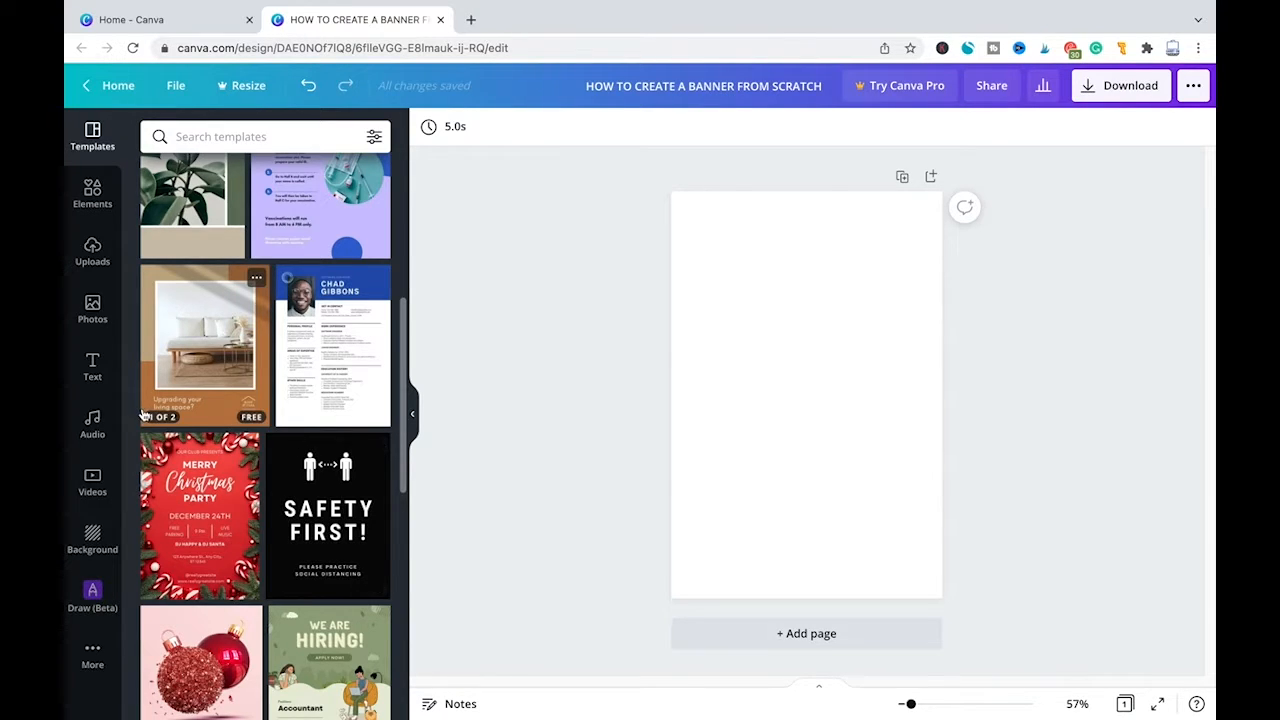
scroll(281, 435, up, 5)
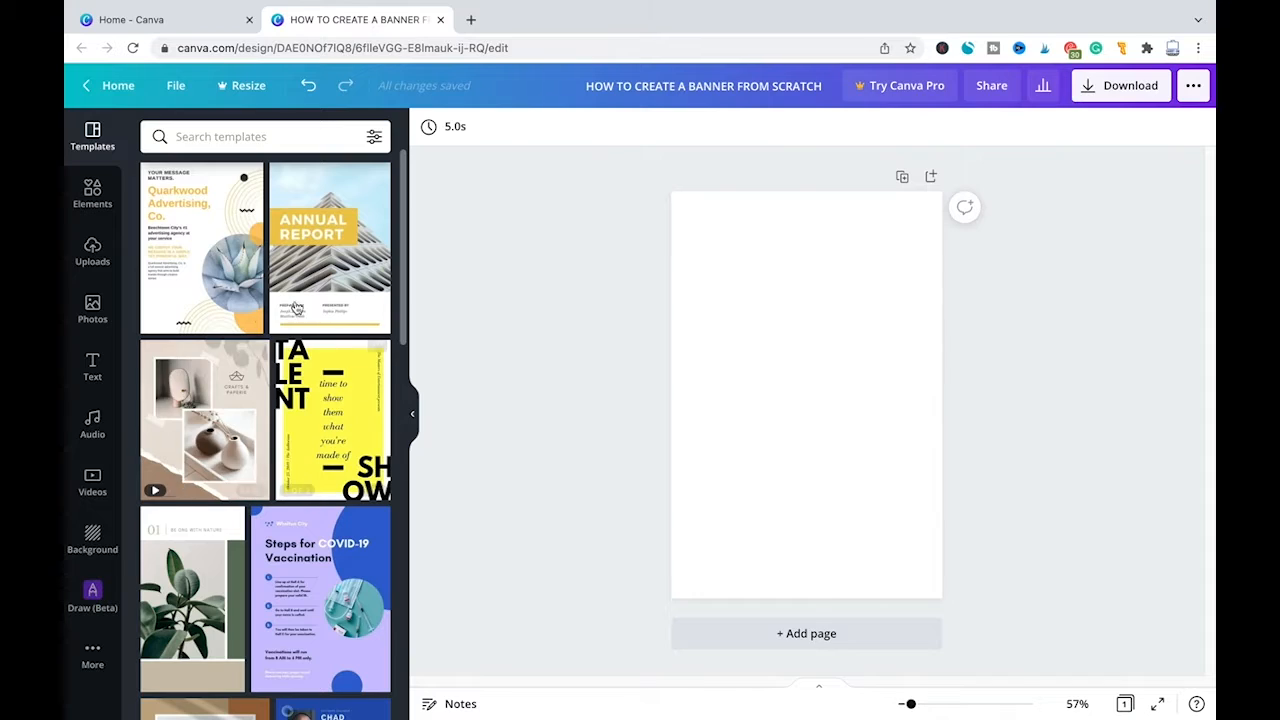
Search the photo library for "plants".
click(92, 305)
click(250, 150)
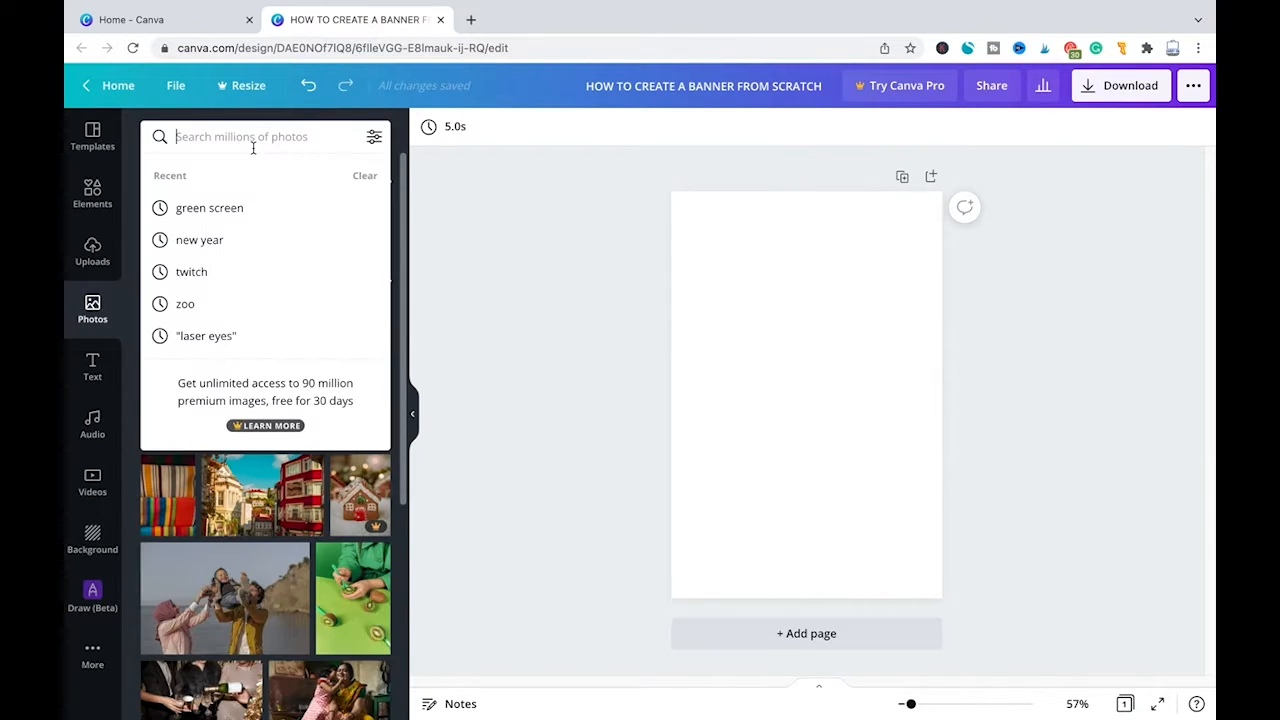
text(plants)
key(Return)
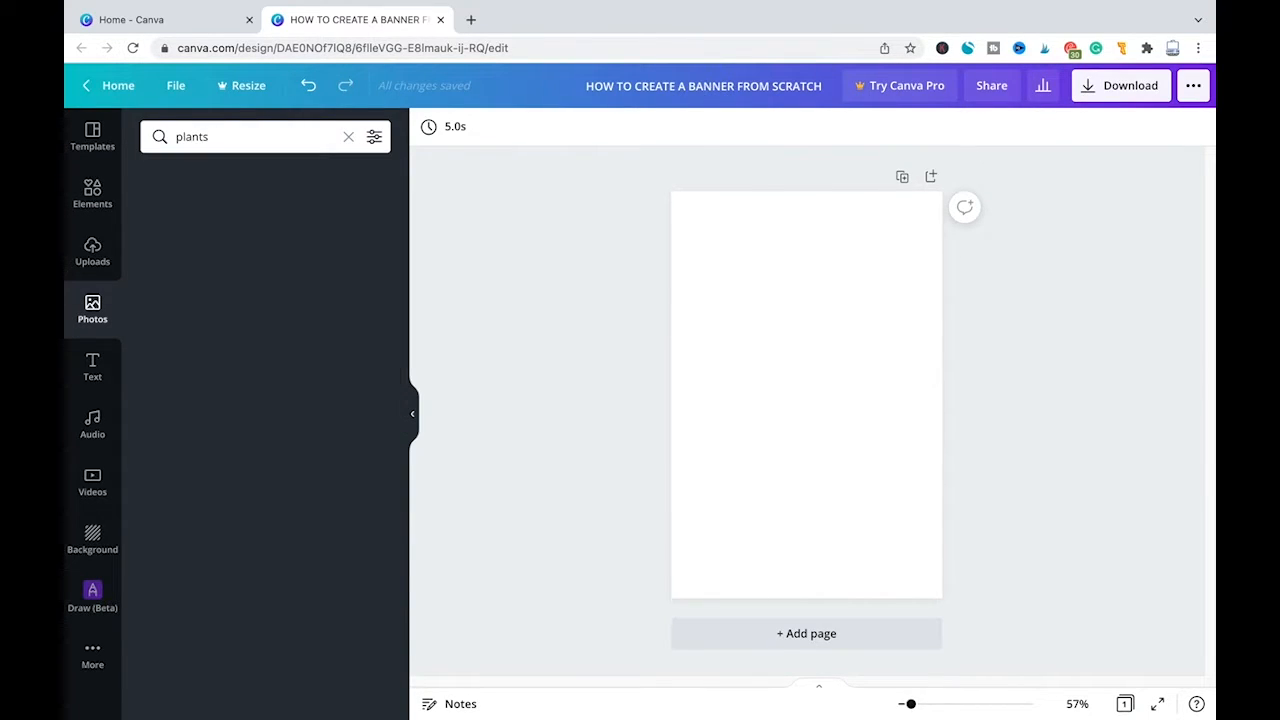
Search the photo library for "houseplants".
click(240, 133)
double_click(240, 133)
text(hou)
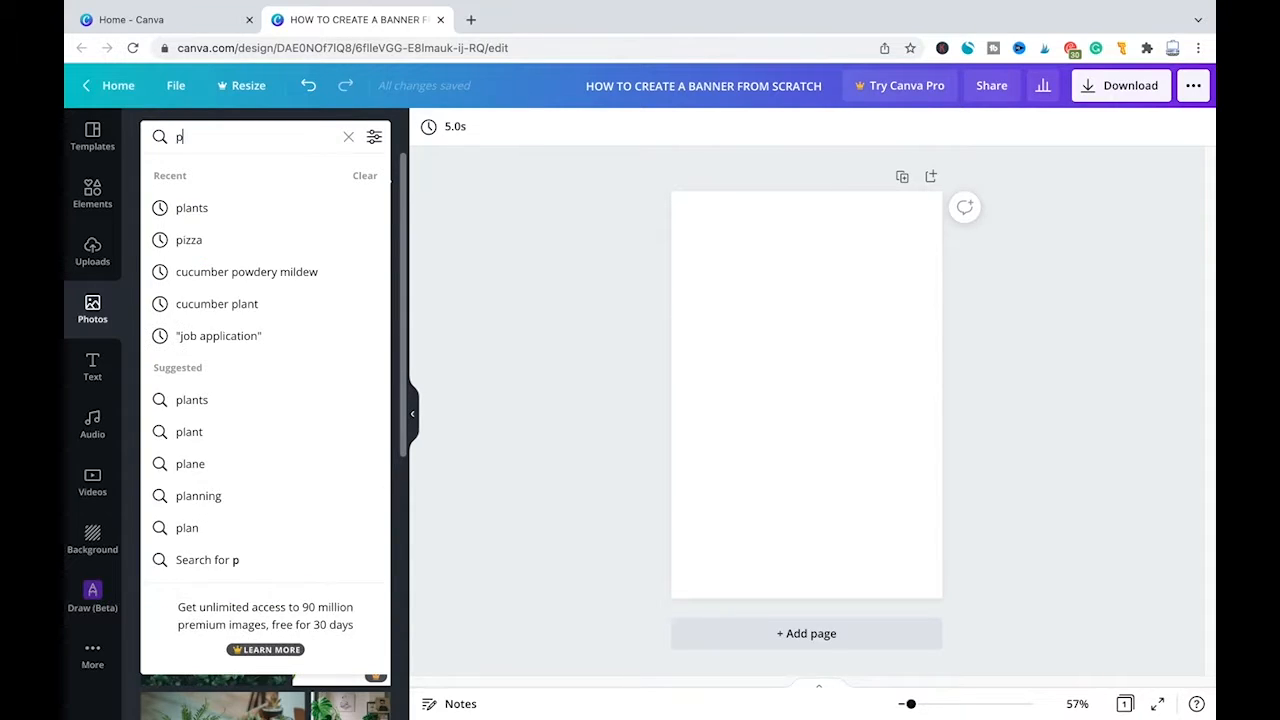
text(seplants)
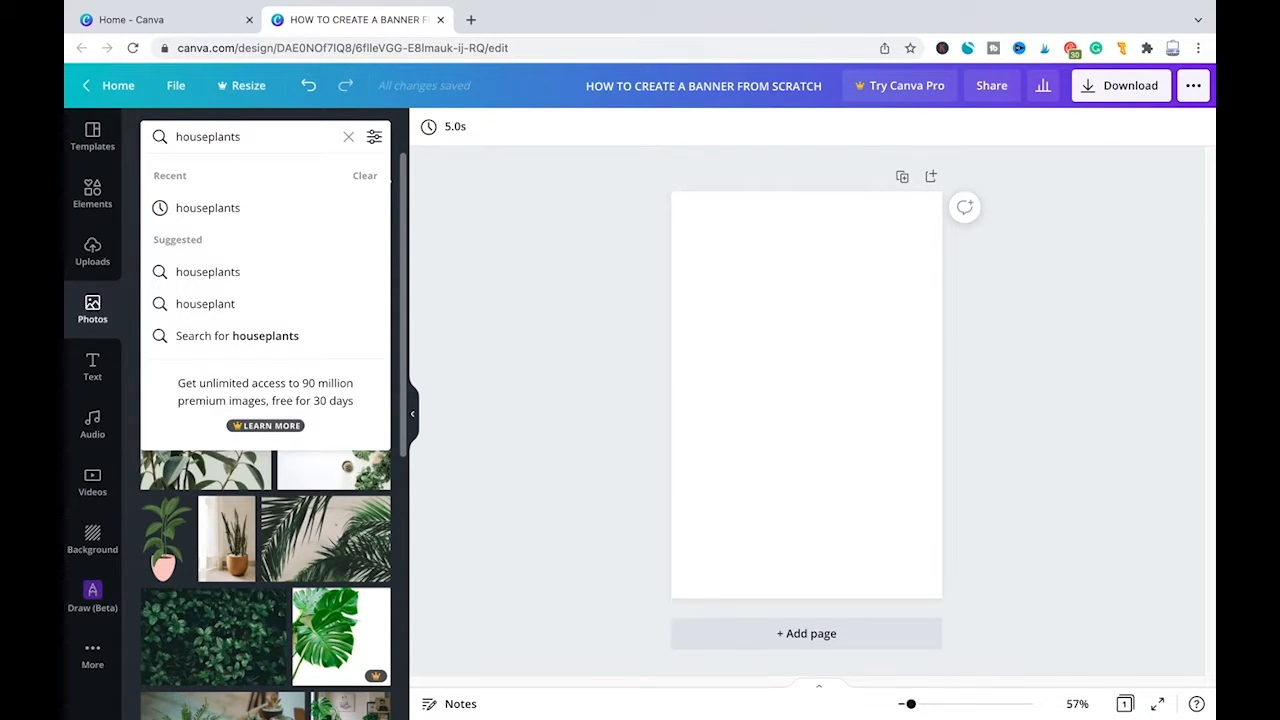
key(Return)
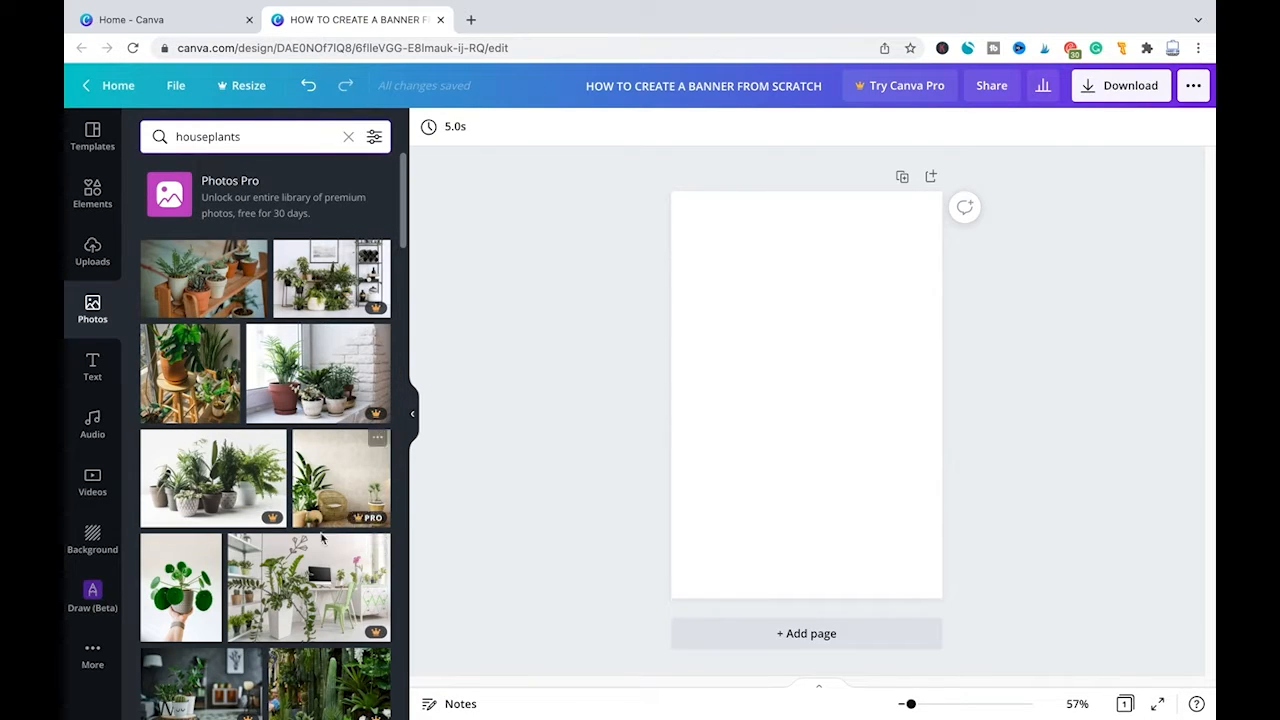
Fill the blank page with the free photo of a leafy green plant against a white background.
scroll(259, 378, down, 5)
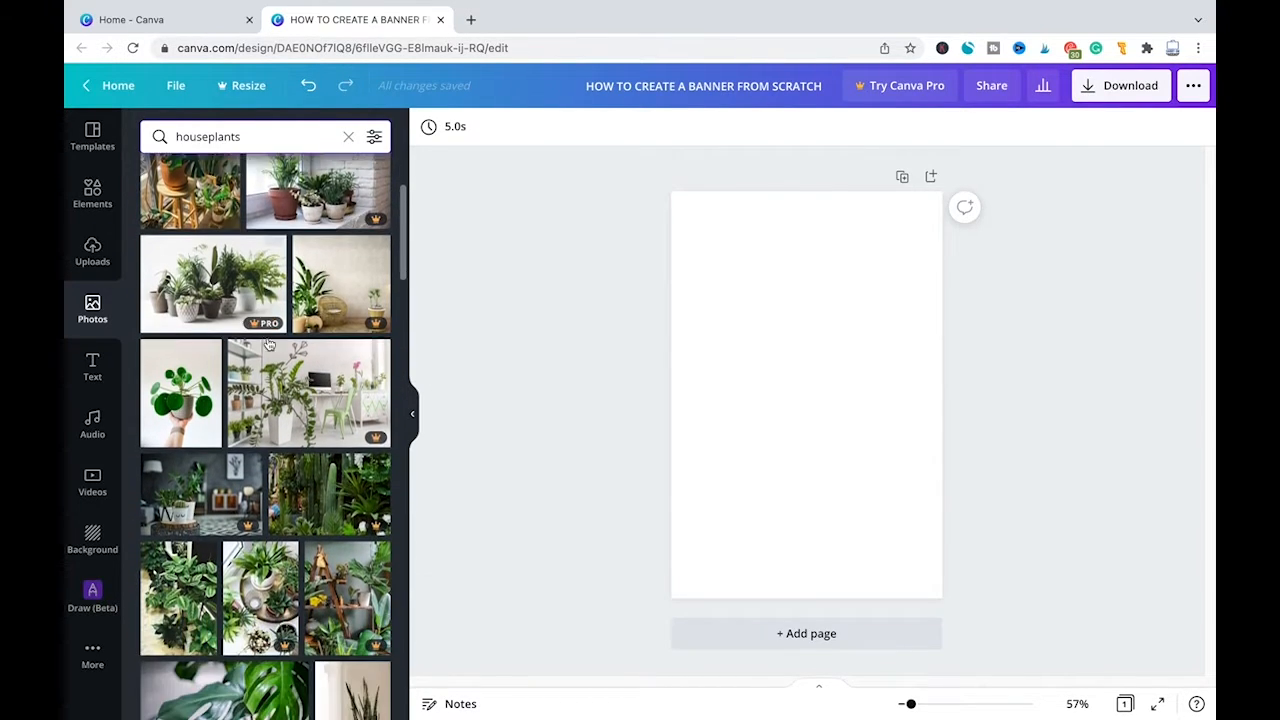
scroll(345, 310, down, 2)
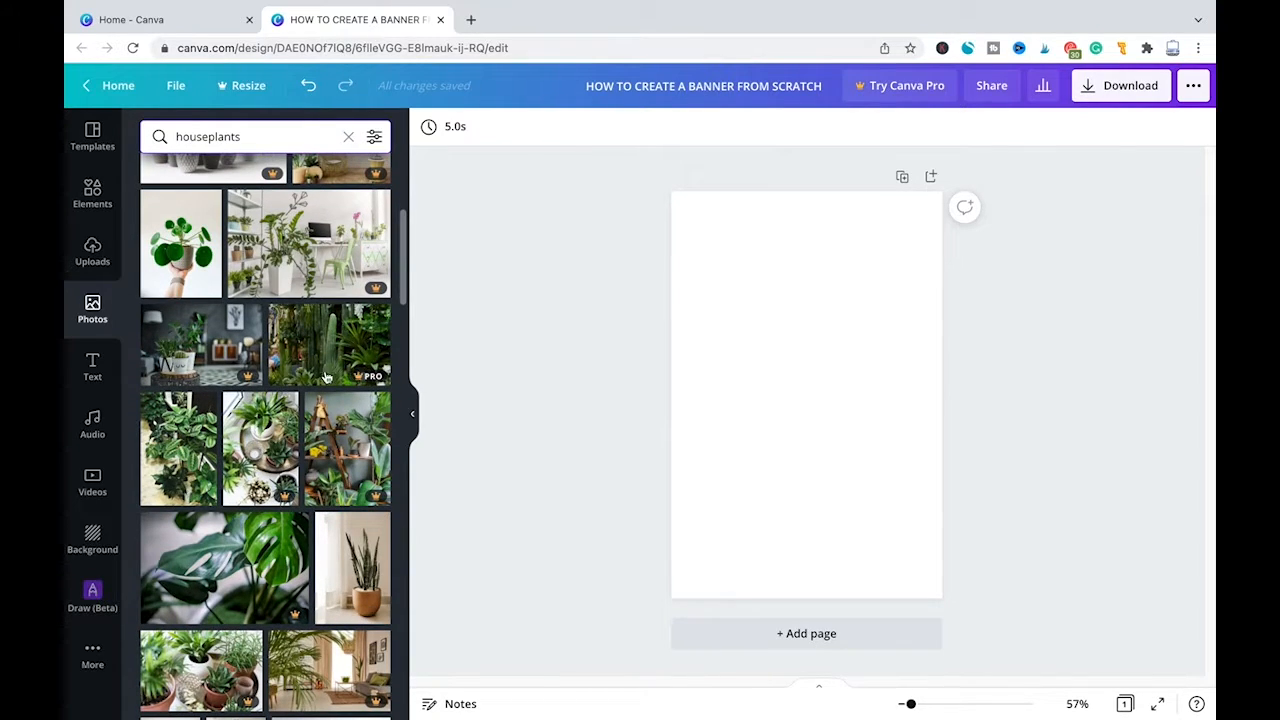
scroll(255, 522, down, 3)
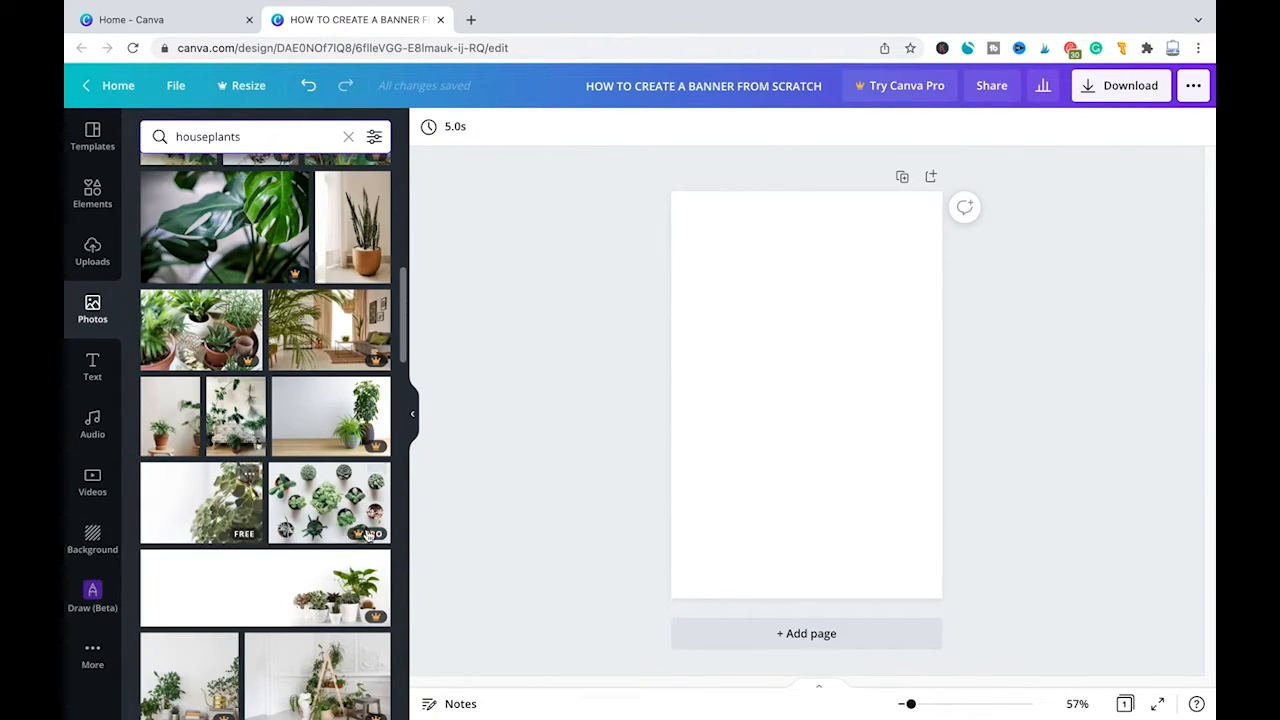
drag(205, 518, 681, 425)
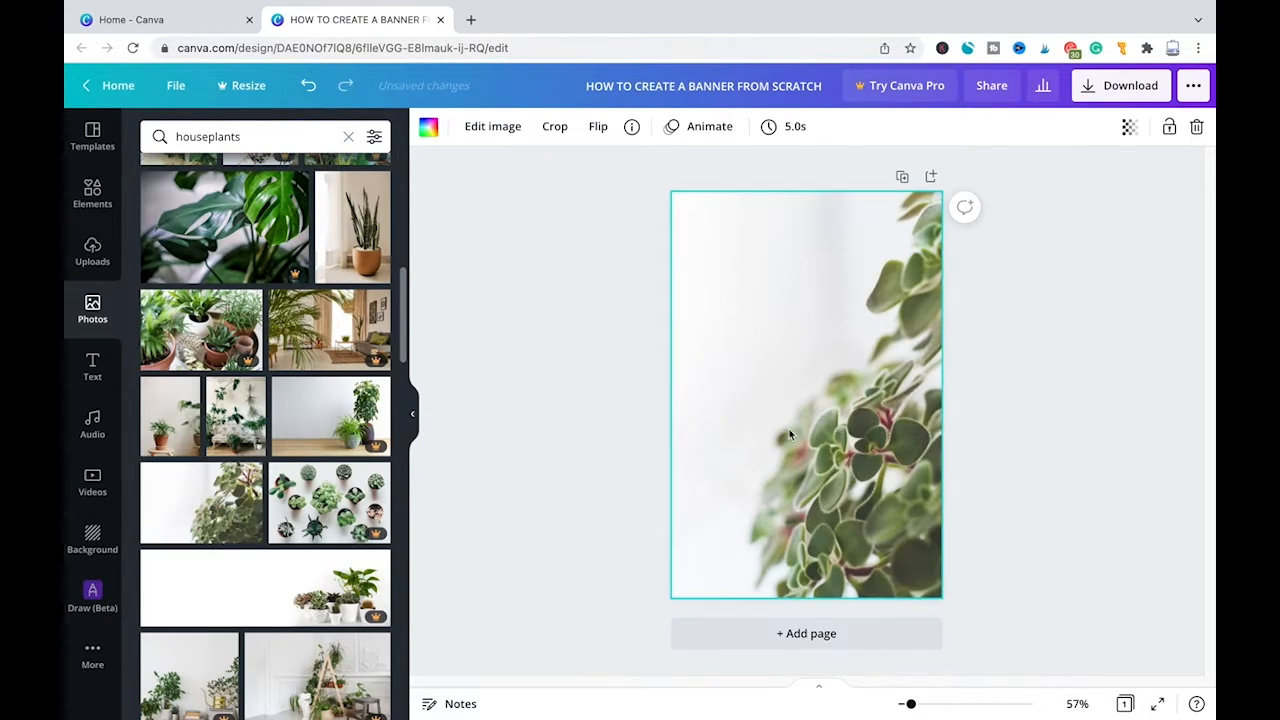
Replace the page's background photo with the one of monstera leaves against a coral-red wall.
scroll(330, 432, down, 3)
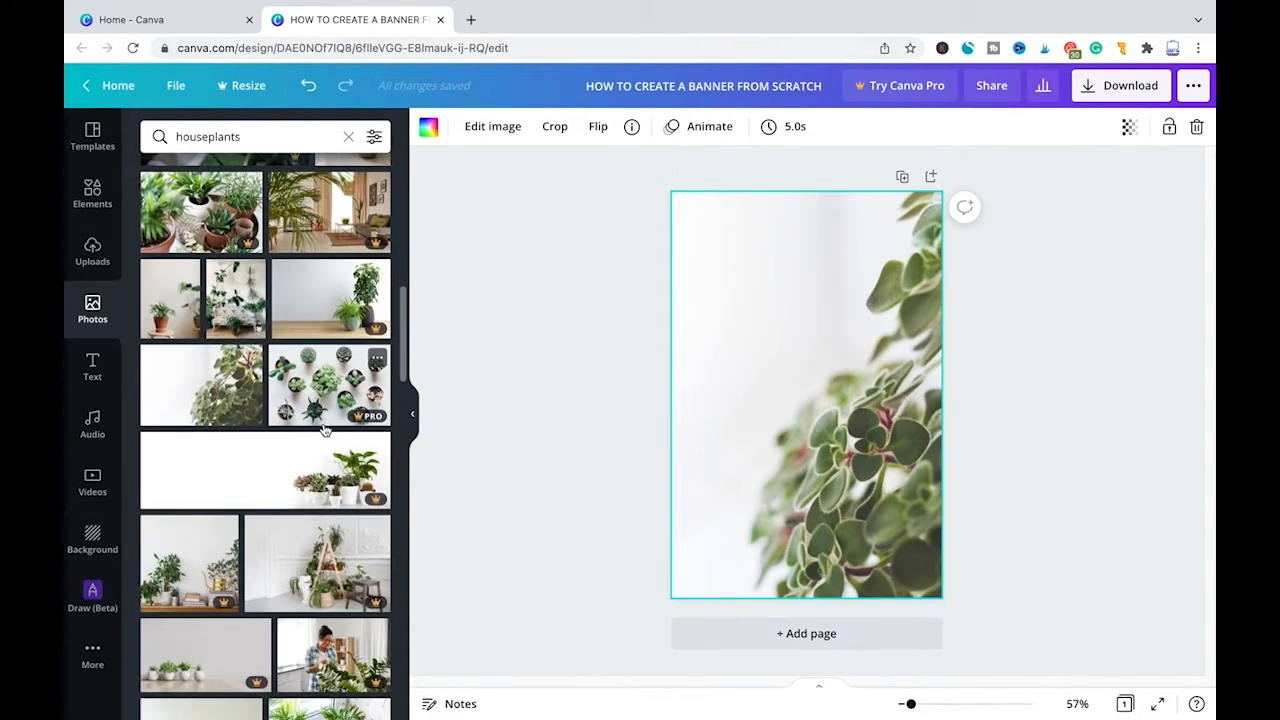
scroll(330, 432, down, 4)
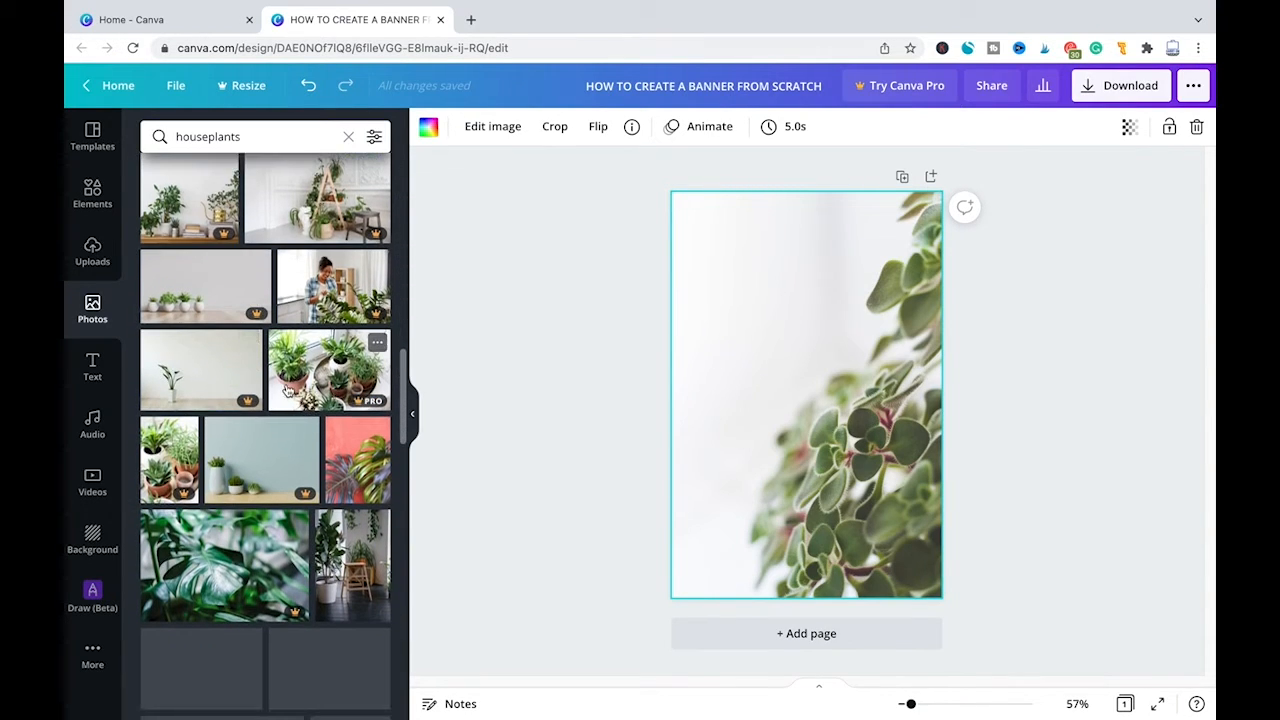
drag(357, 432, 691, 412)
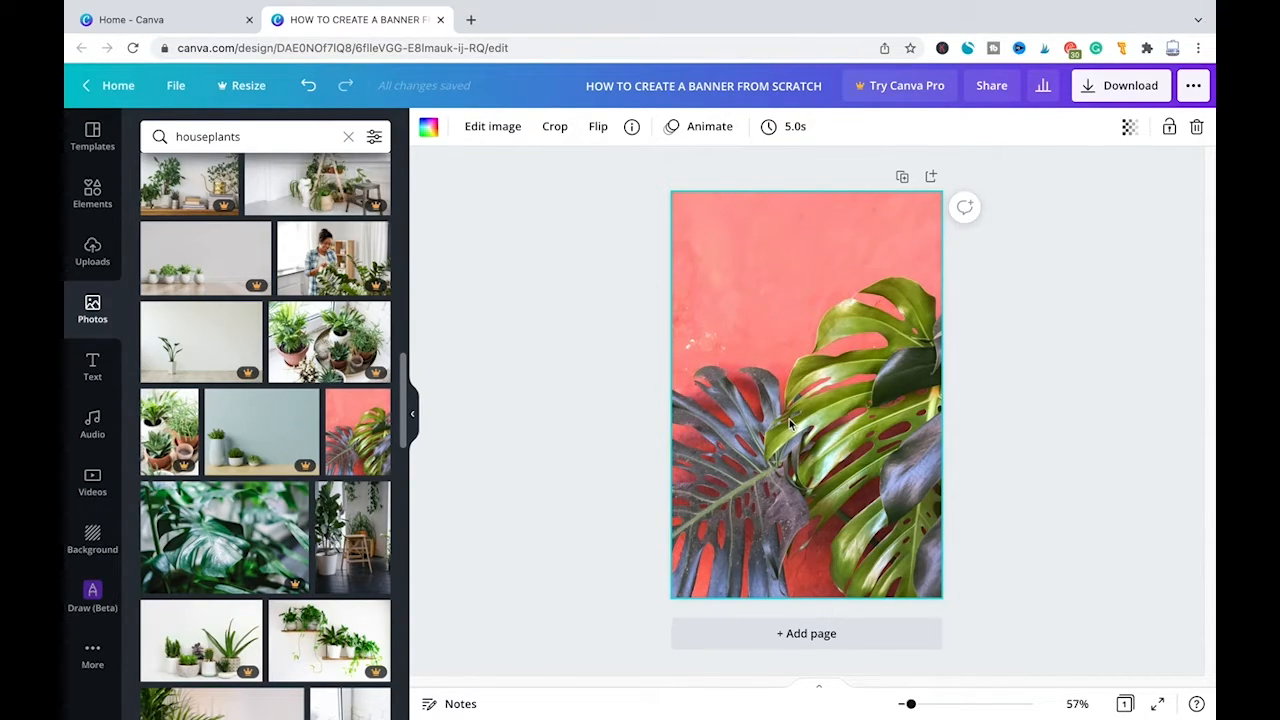
Search the design elements for "sale".
click(92, 192)
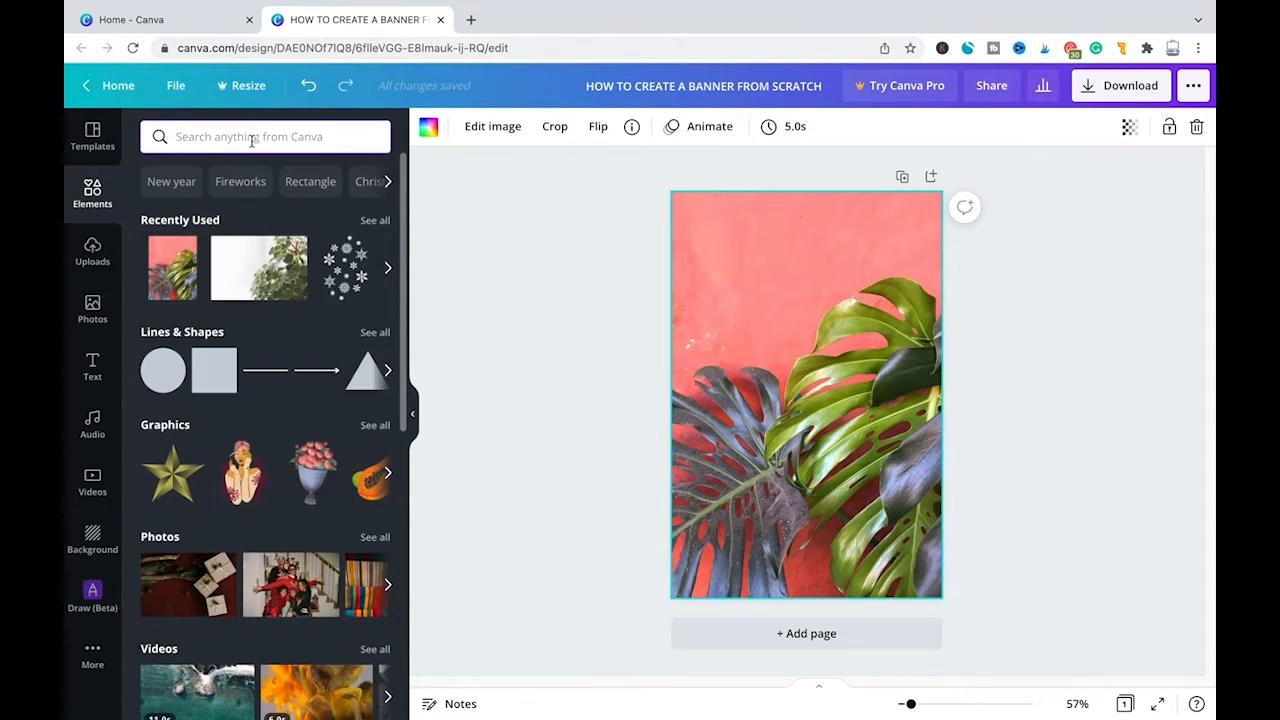
text(sale)
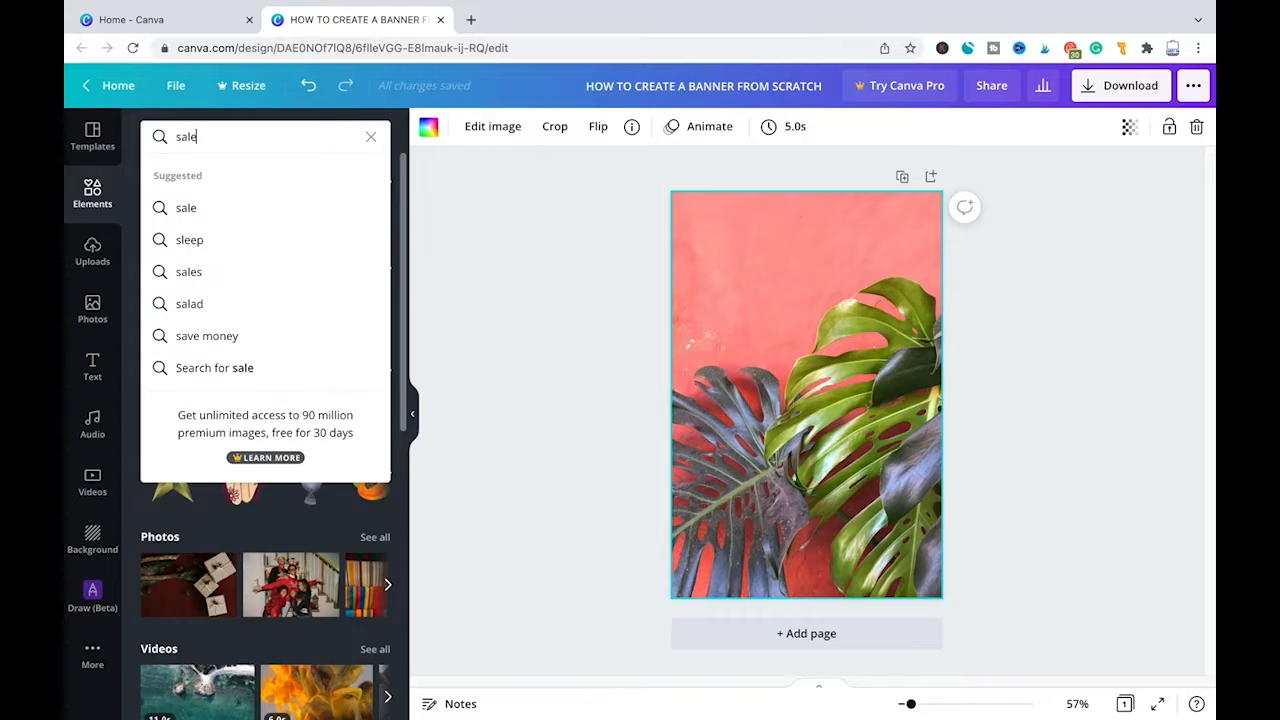
key(Return)
Add the pink "Big Sale!" price tag graphic to the page over the red wall.
scroll(303, 369, down, 3)
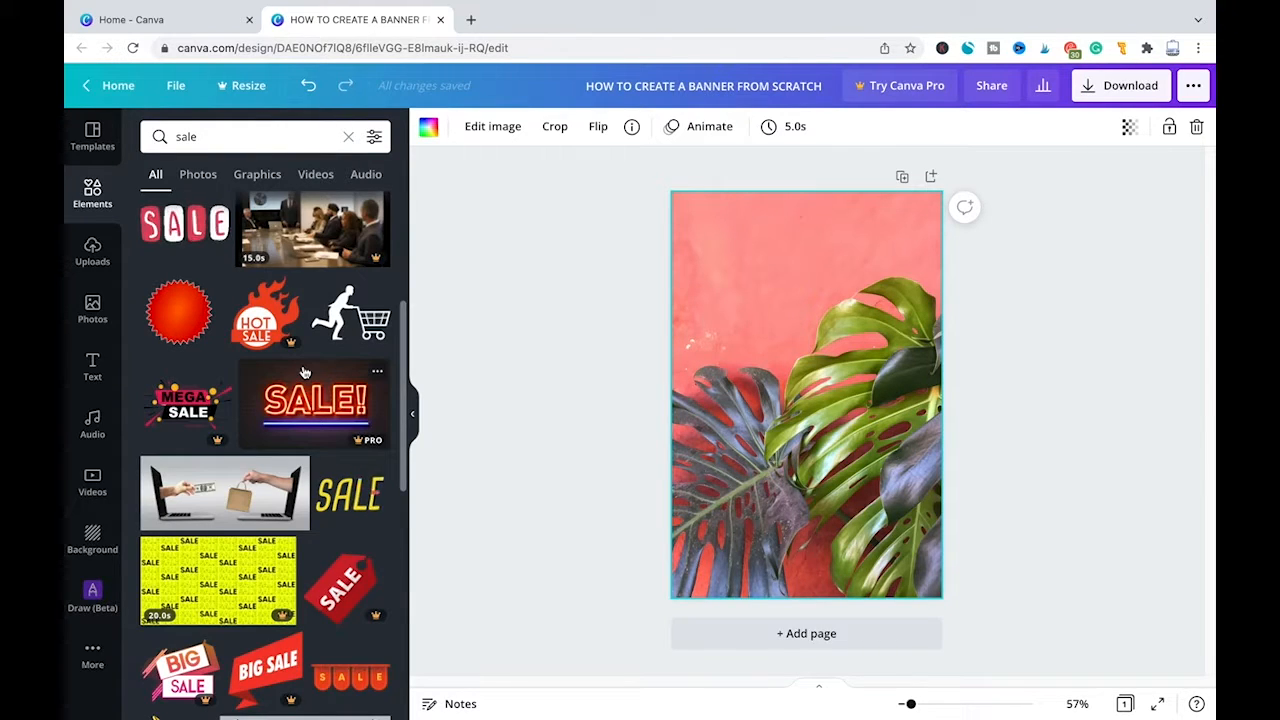
scroll(303, 369, down, 1)
scroll(303, 369, down, 8)
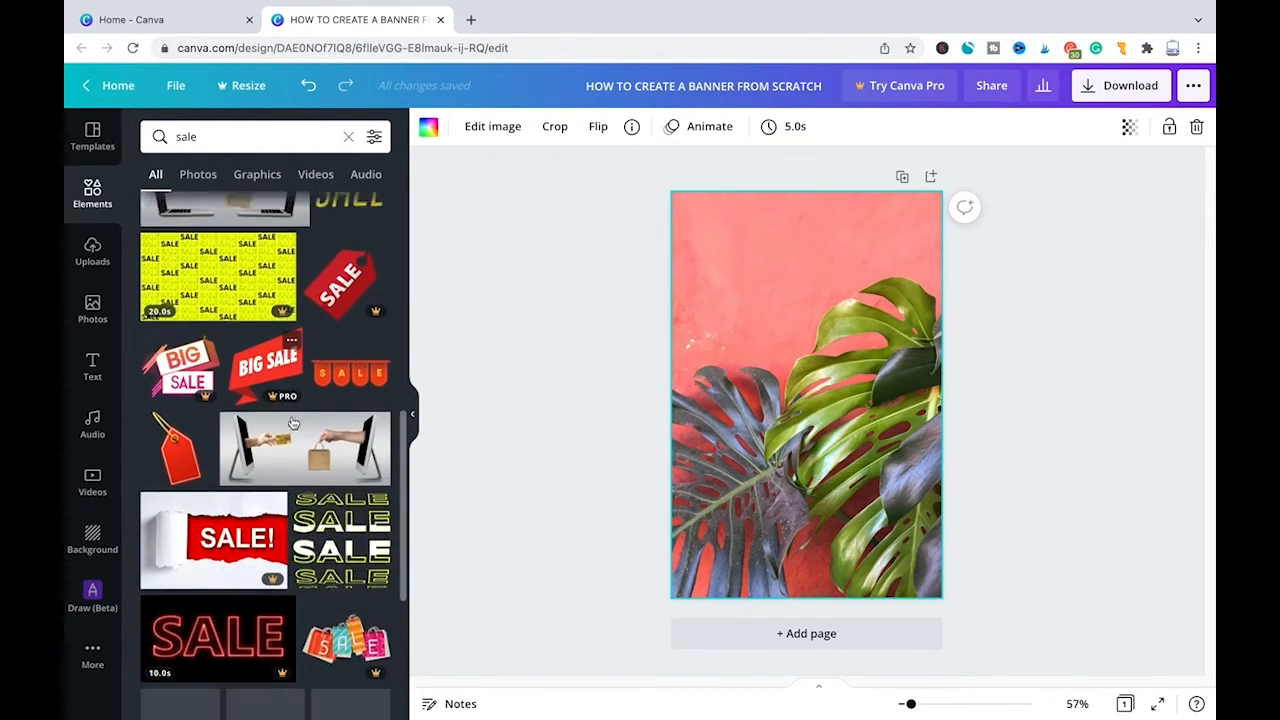
scroll(296, 400, down, 1)
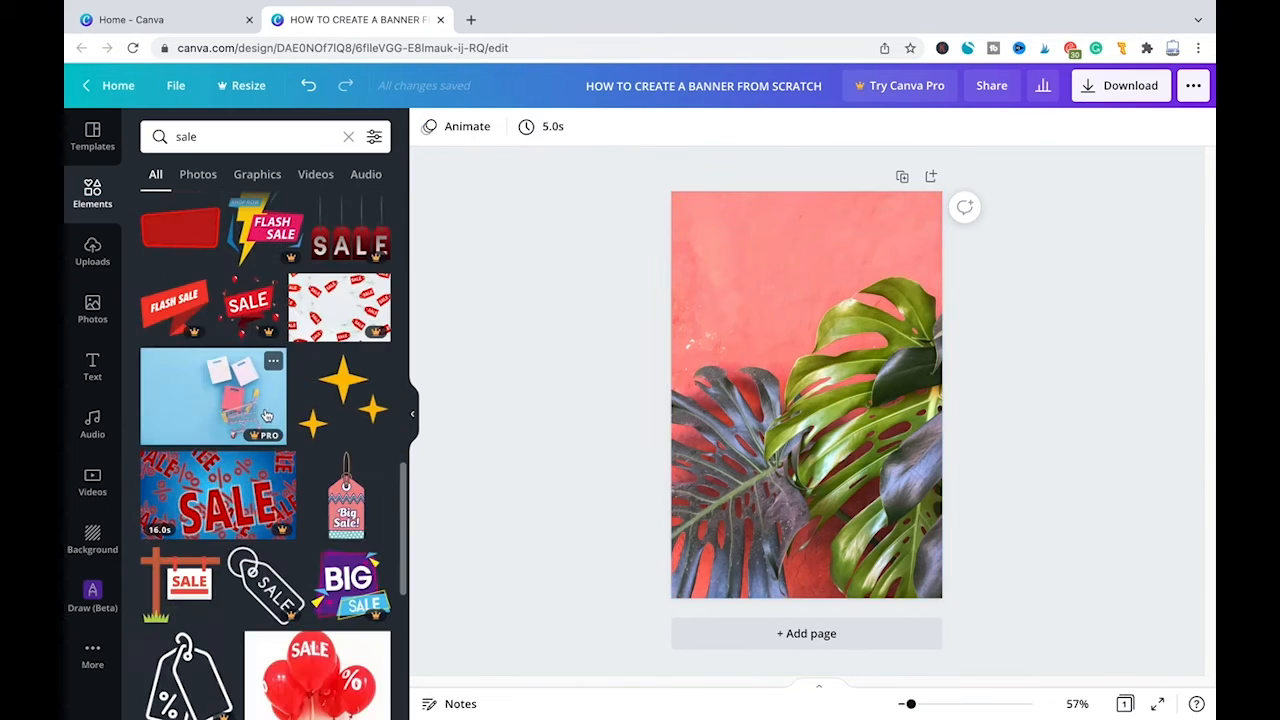
scroll(290, 388, up, 4)
scroll(270, 262, down, 2)
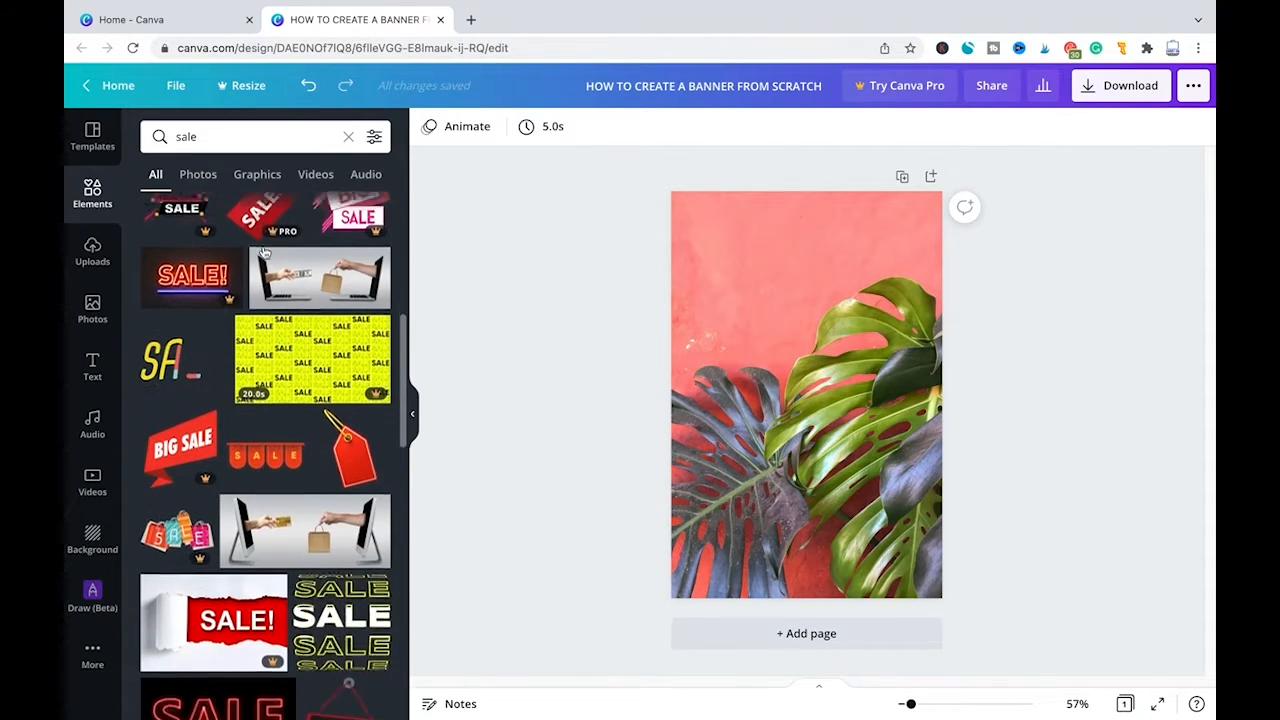
scroll(263, 253, down, 5)
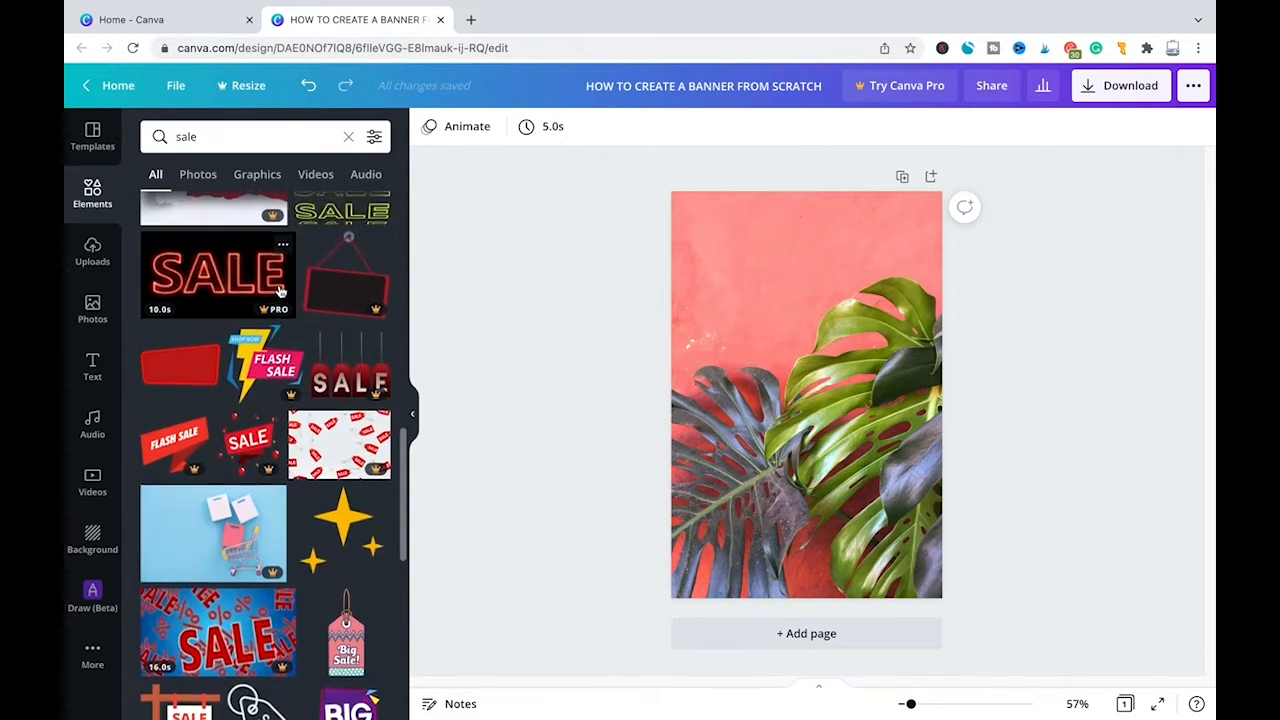
scroll(281, 291, down, 3)
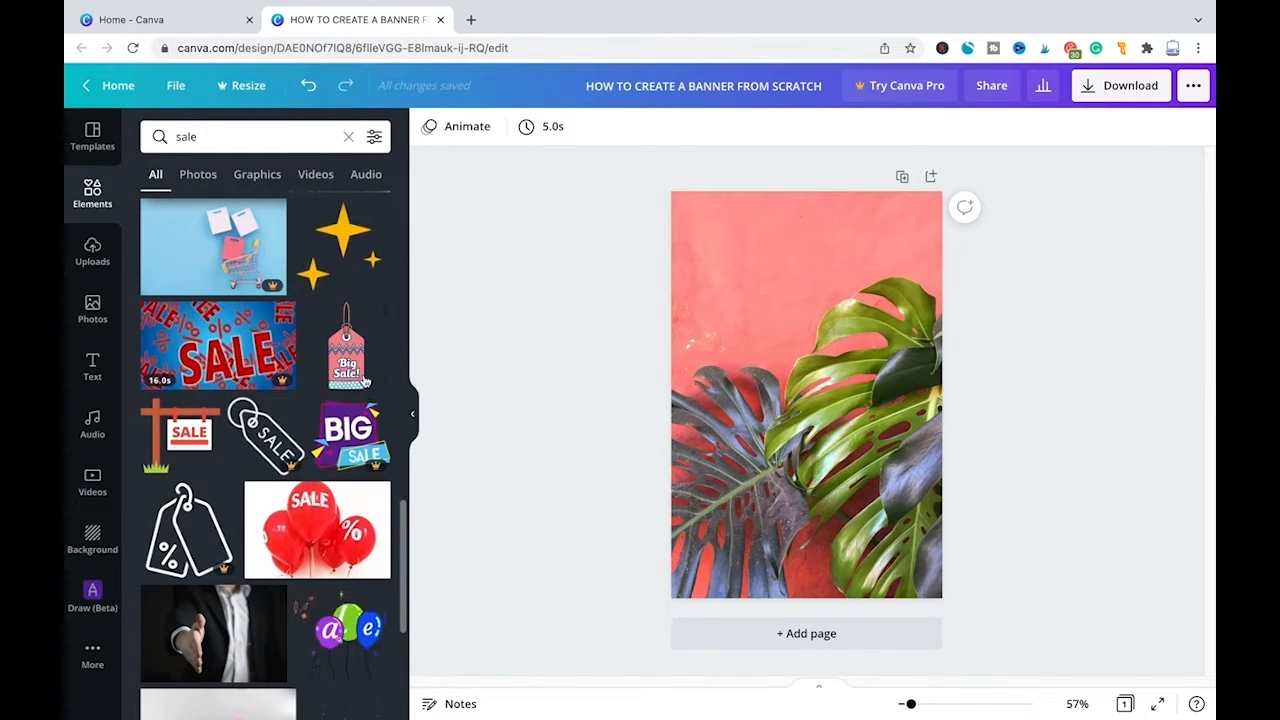
drag(358, 388, 776, 245)
click(831, 263)
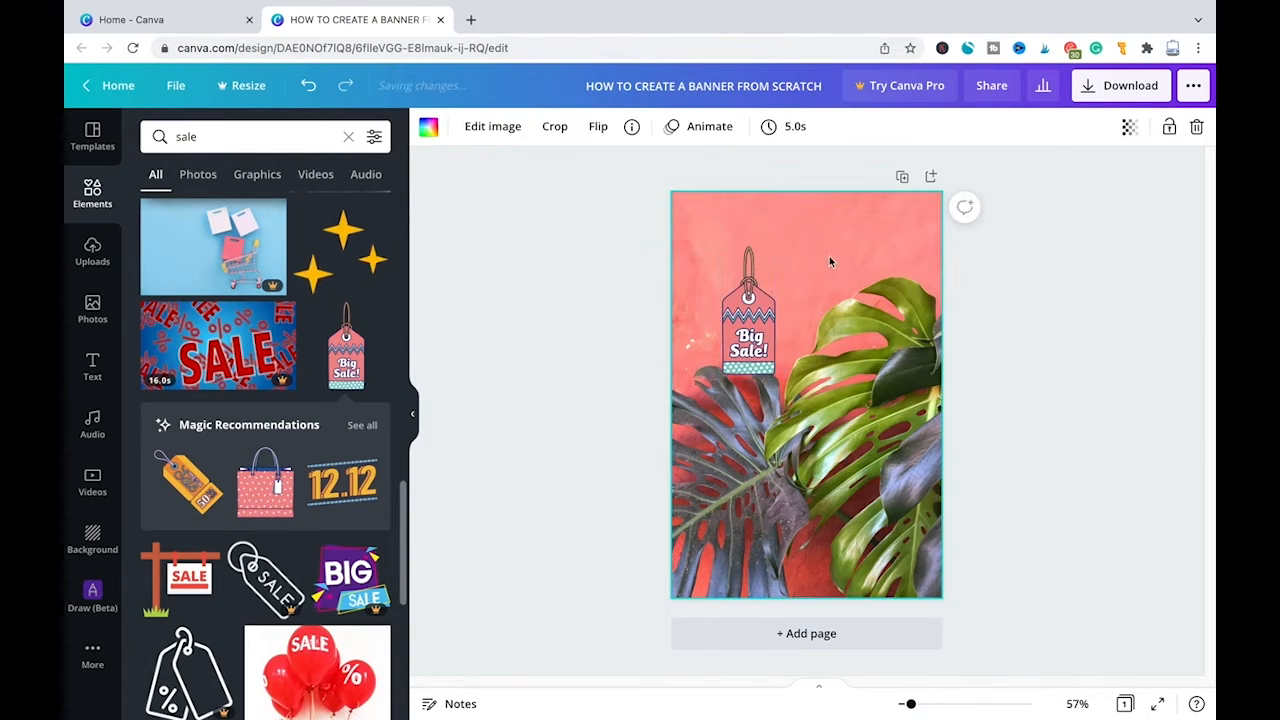
Enlarge the "Big Sale!" tag slightly and place it in the page's upper-left corner.
drag(738, 328, 706, 278)
drag(744, 325, 767, 358)
drag(761, 197, 753, 217)
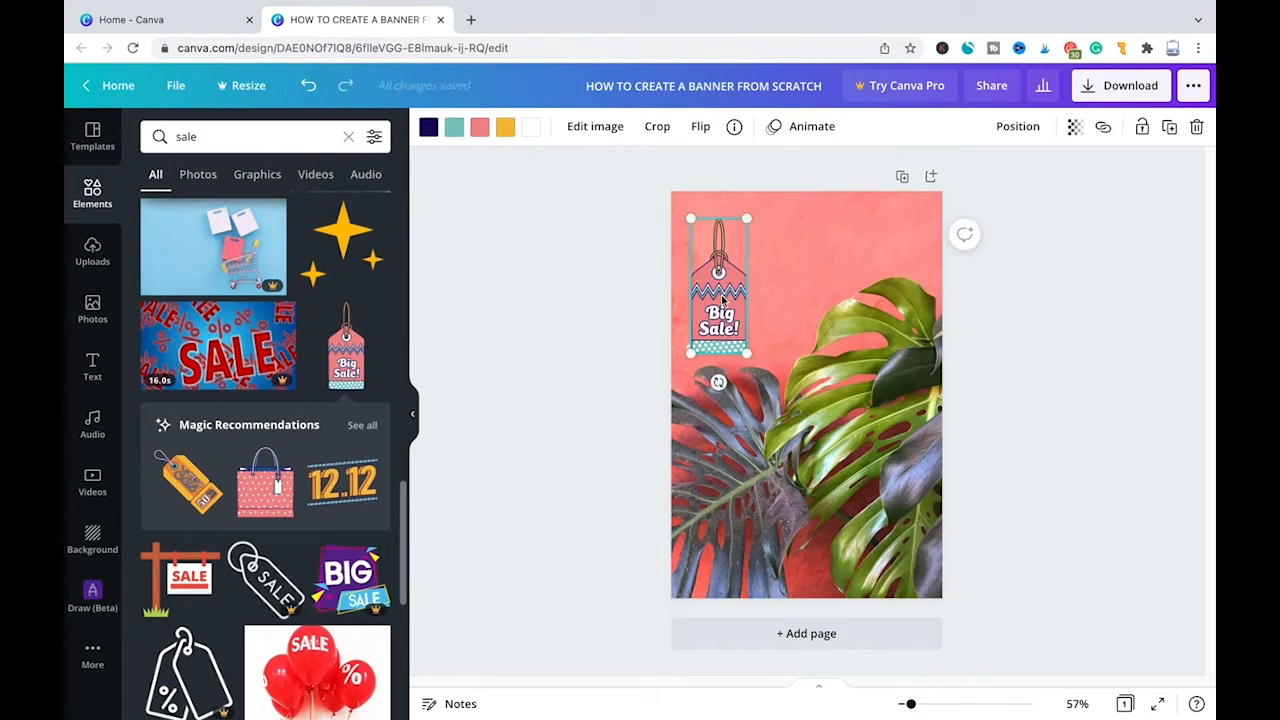
drag(723, 297, 720, 283)
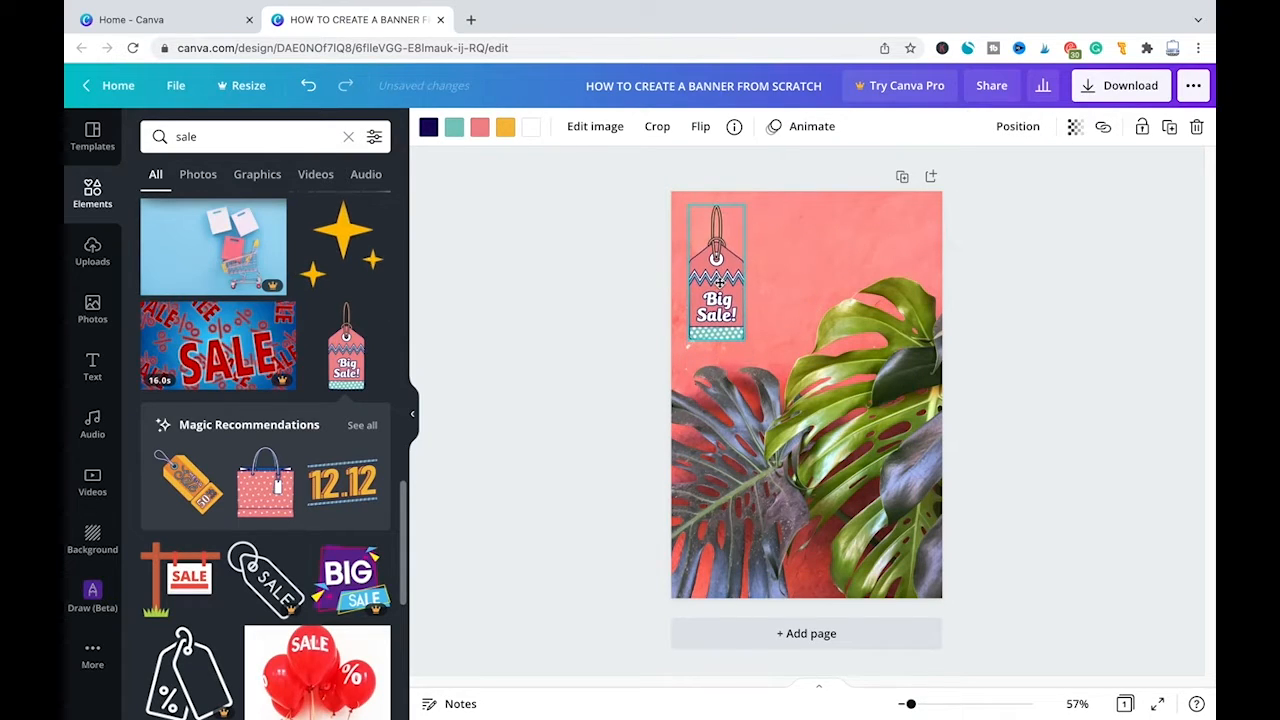
click(780, 286)
Try adding a heading text box beside the sale tag and delete it.
click(92, 366)
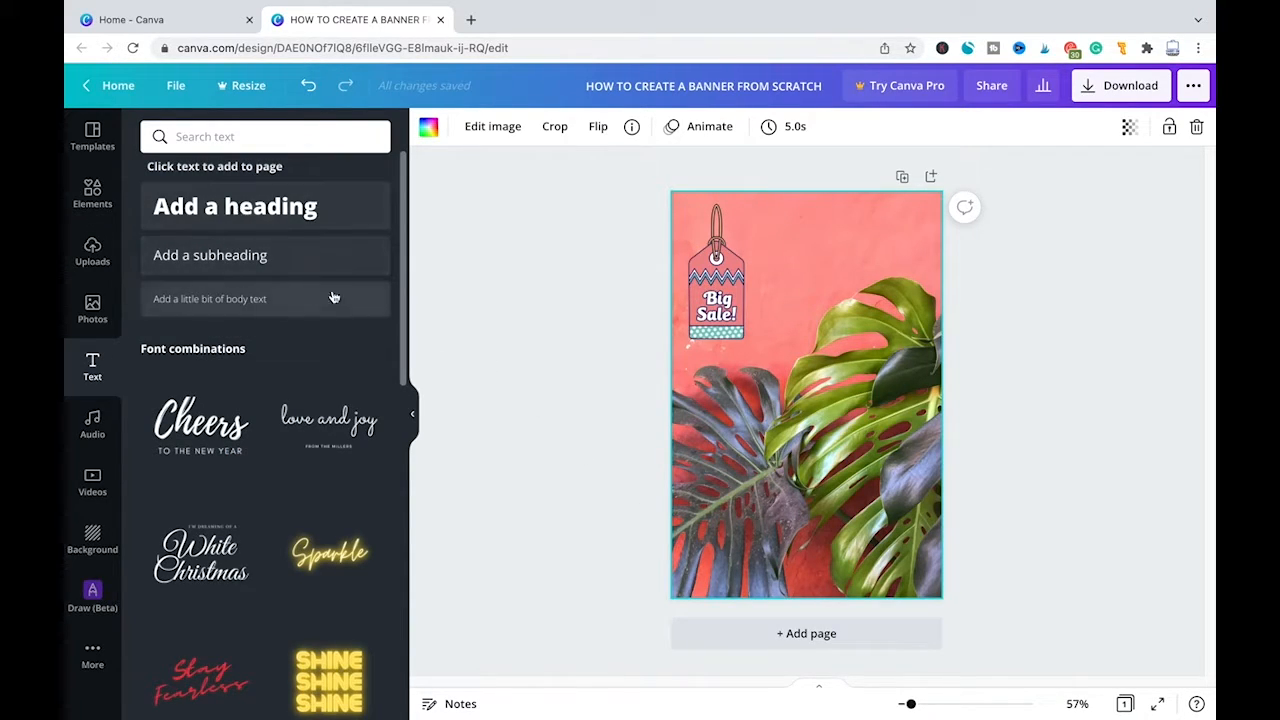
drag(260, 215, 883, 268)
click(826, 235)
click(796, 262)
key(Delete)
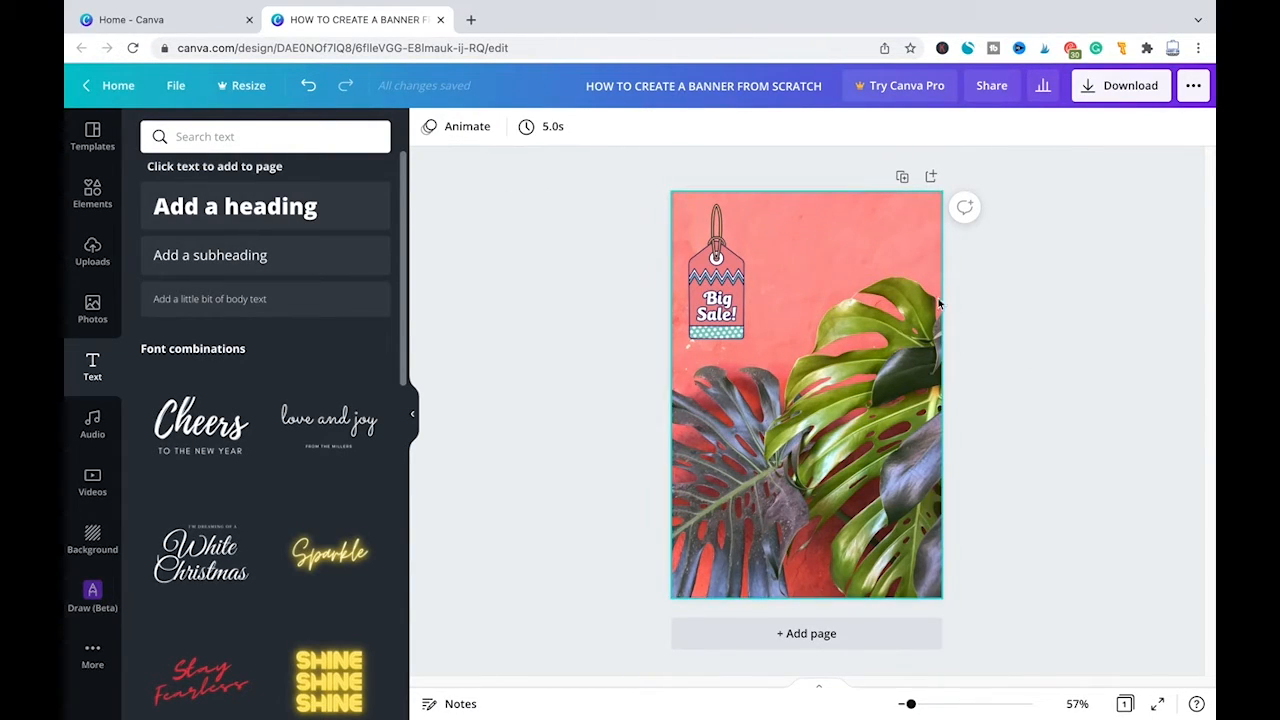
Add several paragraph text boxes and arrange them in the space to the right of the sale tag.
click(816, 260)
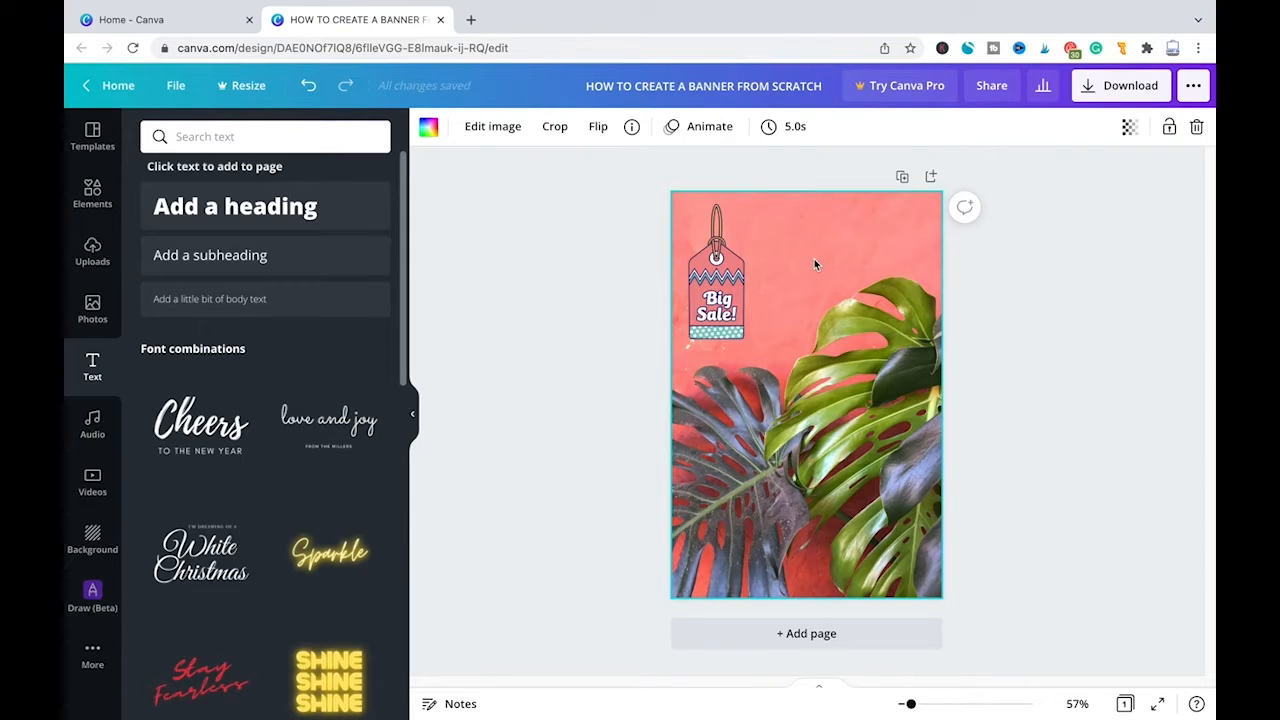
key(t)
click(836, 346)
drag(820, 388, 813, 219)
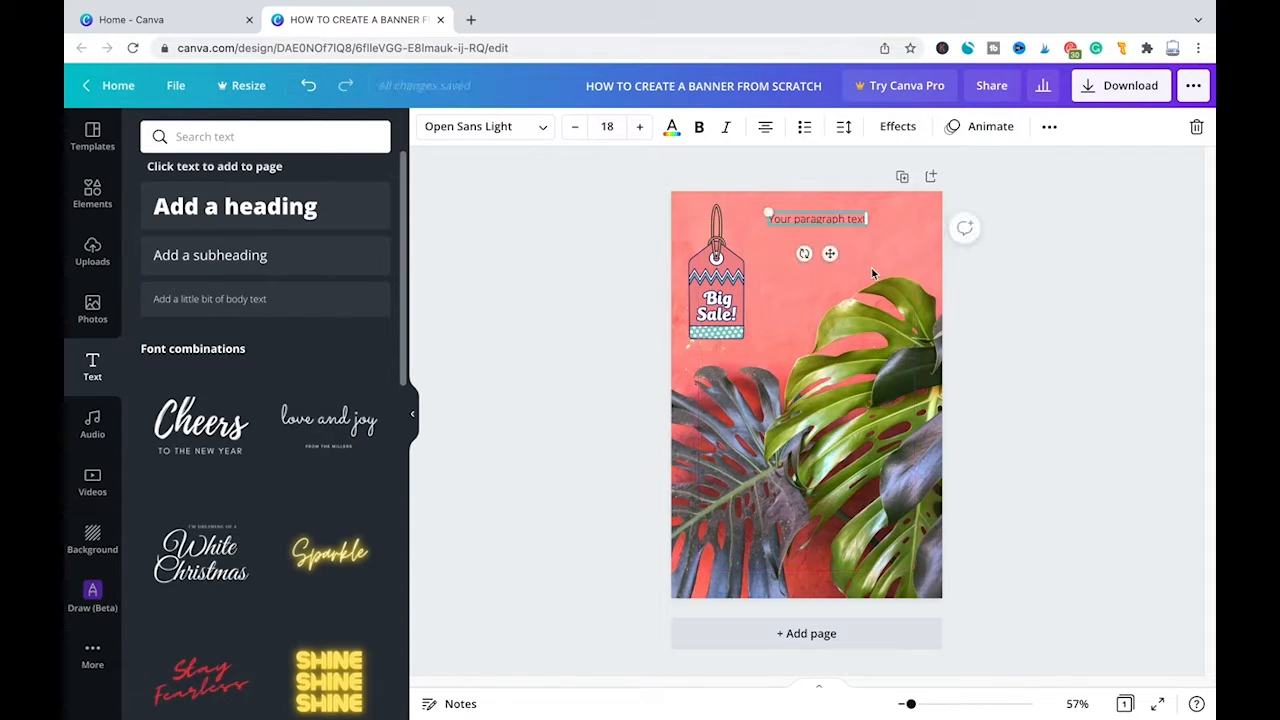
click(898, 268)
key(t)
click(860, 493)
key(t)
drag(800, 386, 811, 303)
Delete all the paragraph text boxes beside the sale tag.
click(803, 317)
click(808, 300)
key(Delete)
click(829, 252)
key(Delete)
click(813, 219)
key(Delete)
Look through the font combinations and try to add the premium "FEELIN' CUTE" one.
scroll(330, 389, down, 1)
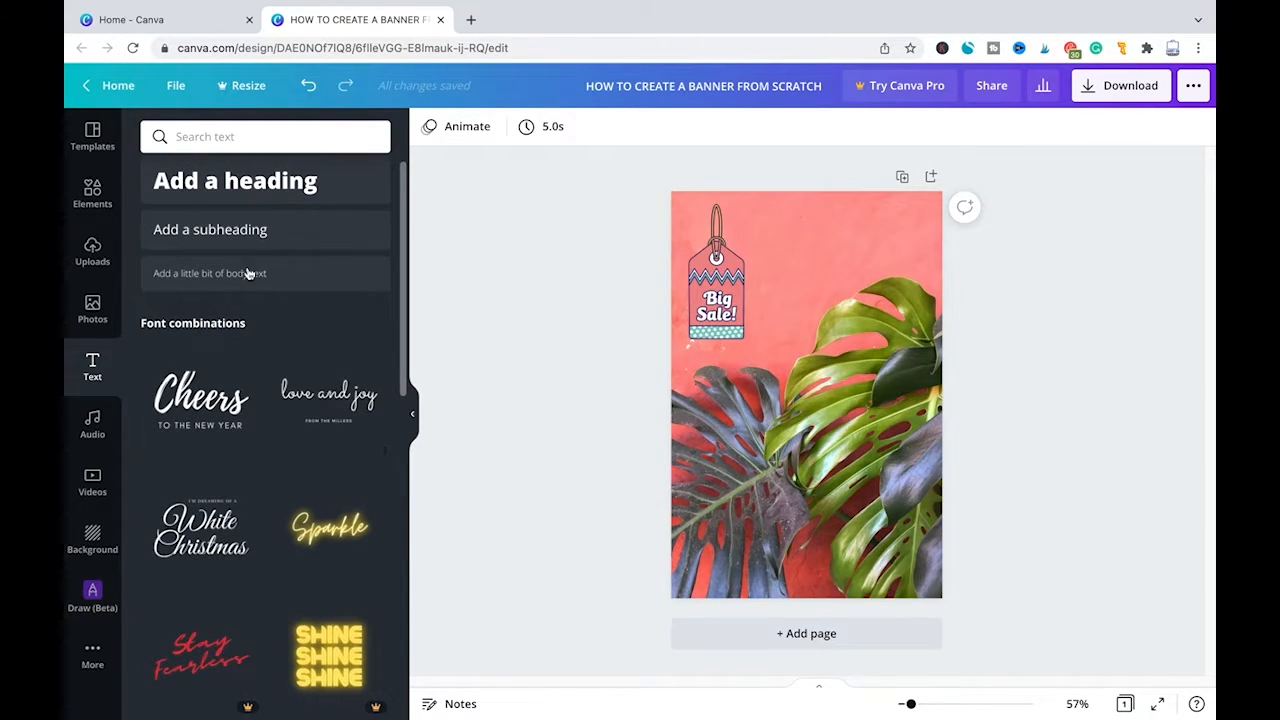
scroll(304, 285, down, 3)
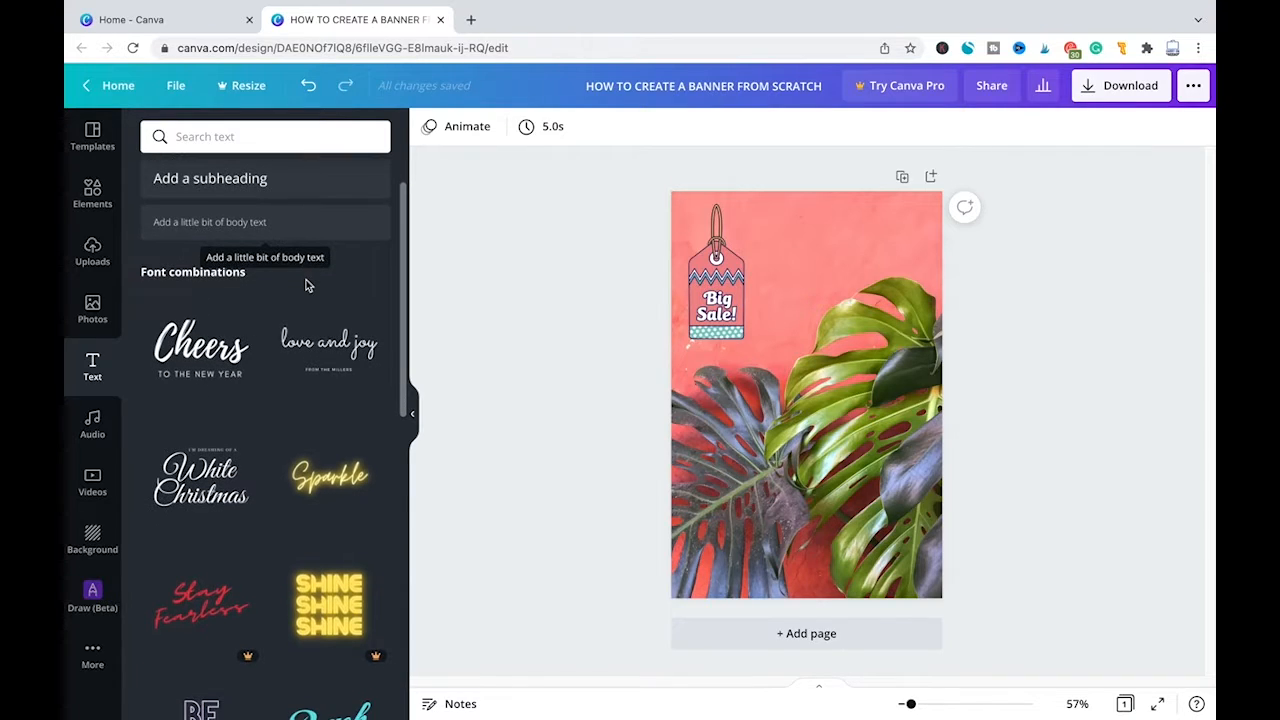
scroll(308, 287, down, 3)
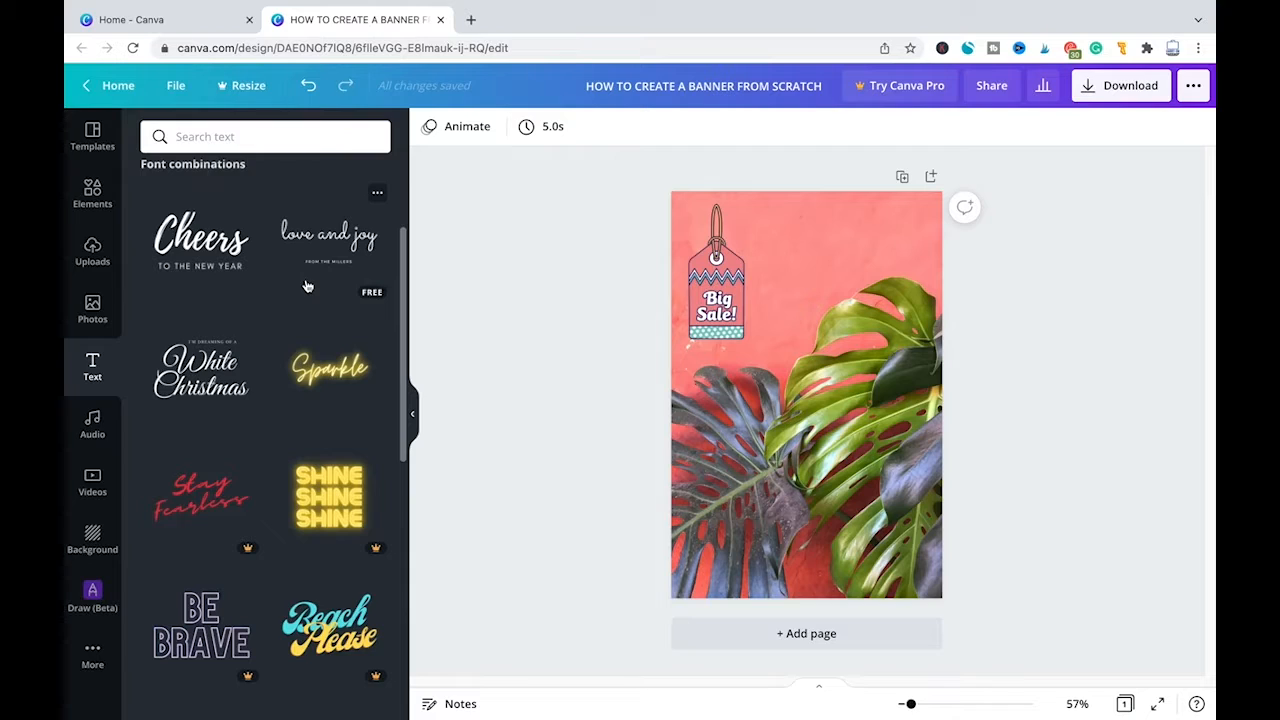
scroll(308, 287, down, 5)
scroll(290, 328, down, 1)
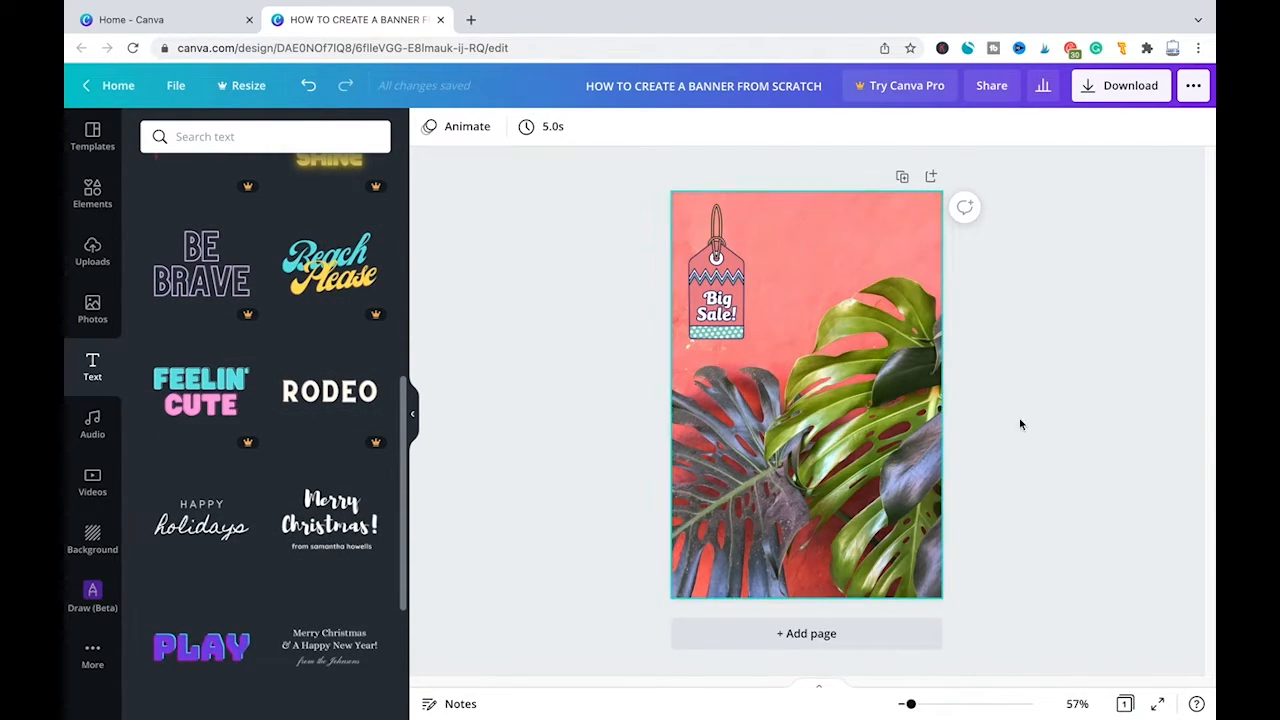
scroll(245, 450, down, 1)
click(194, 362)
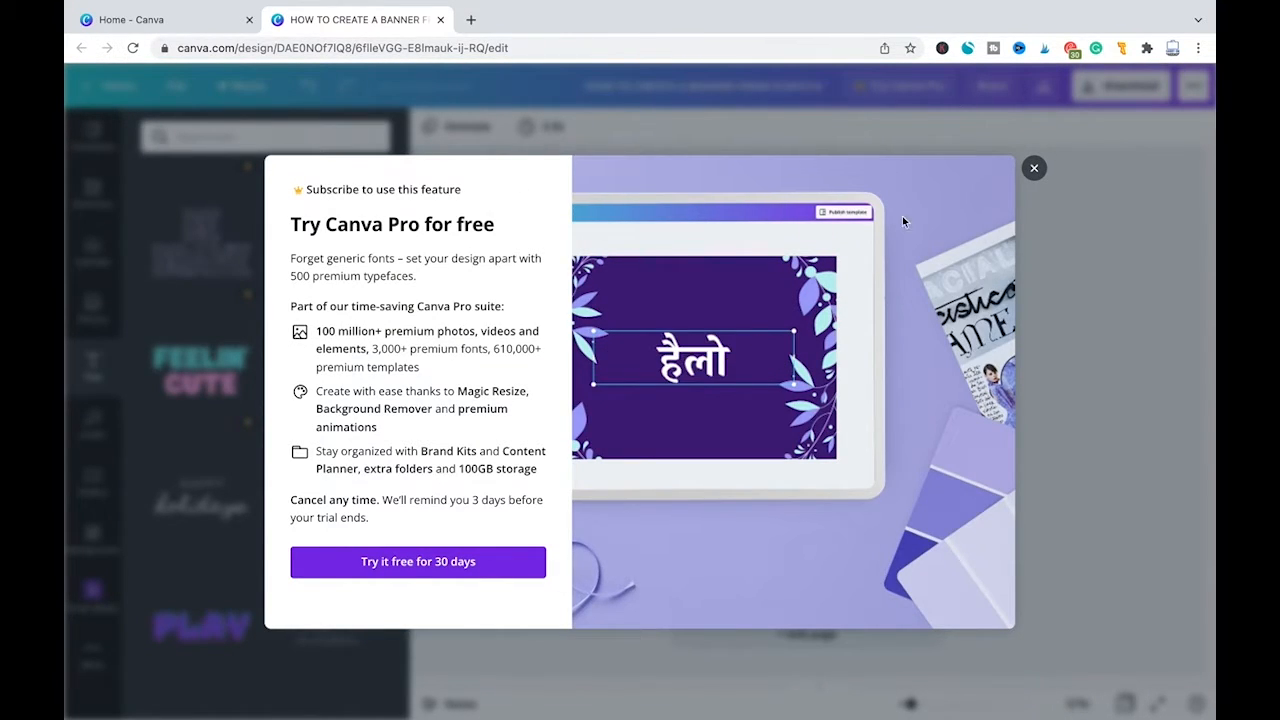
click(1035, 169)
Look through the font combinations, try the free "love you" one beside the sale tag and delete it.
scroll(288, 322, down, 3)
scroll(287, 321, down, 3)
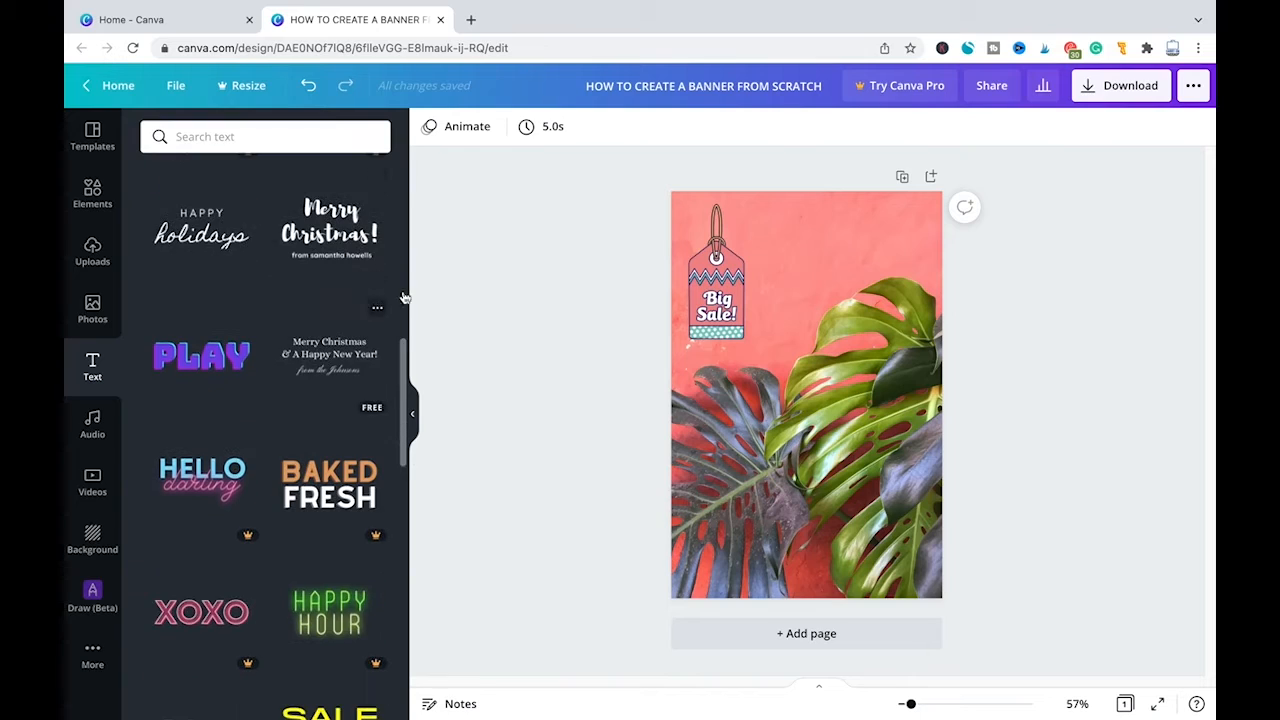
scroll(262, 350, down, 2)
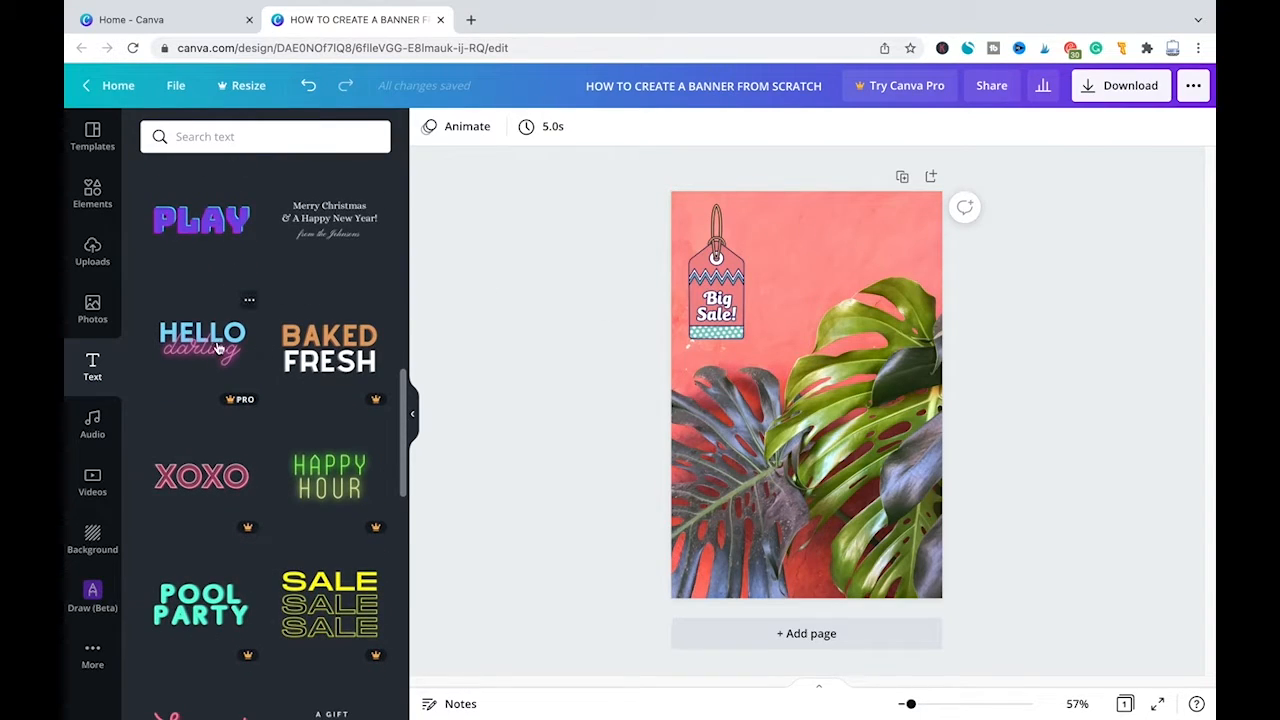
scroll(218, 347, down, 3)
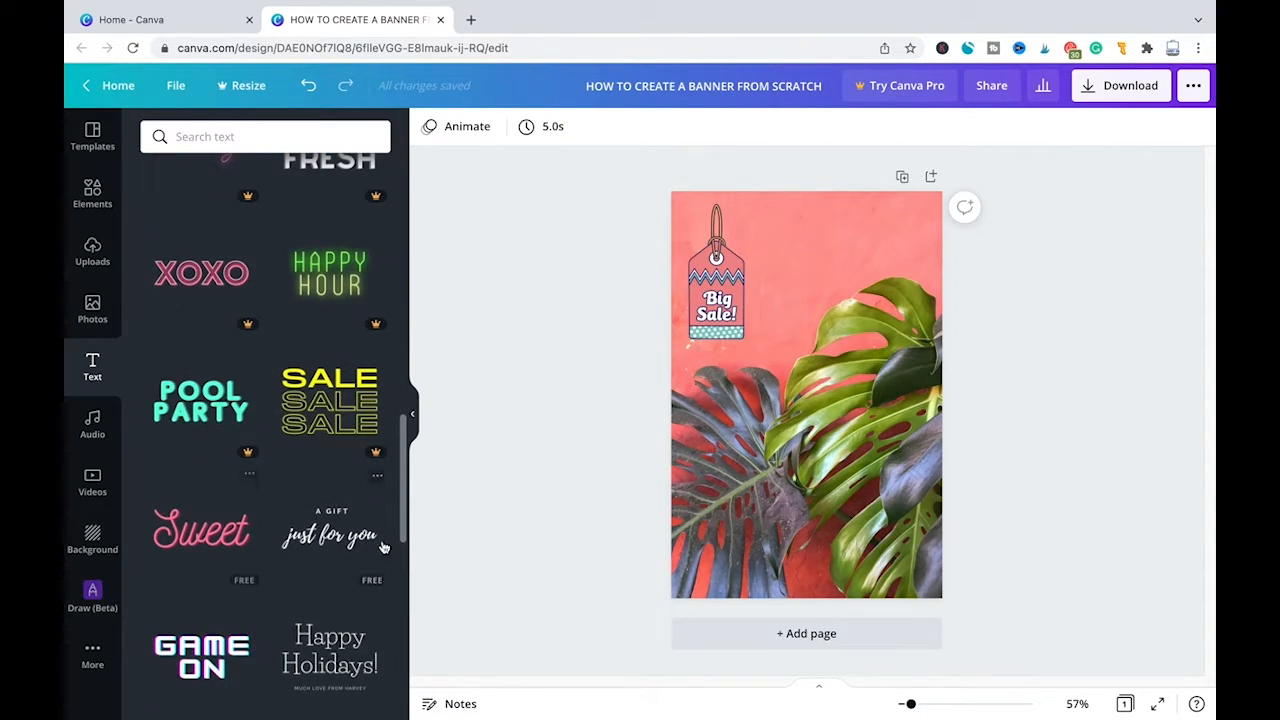
scroll(370, 560, down, 1)
scroll(325, 522, down, 2)
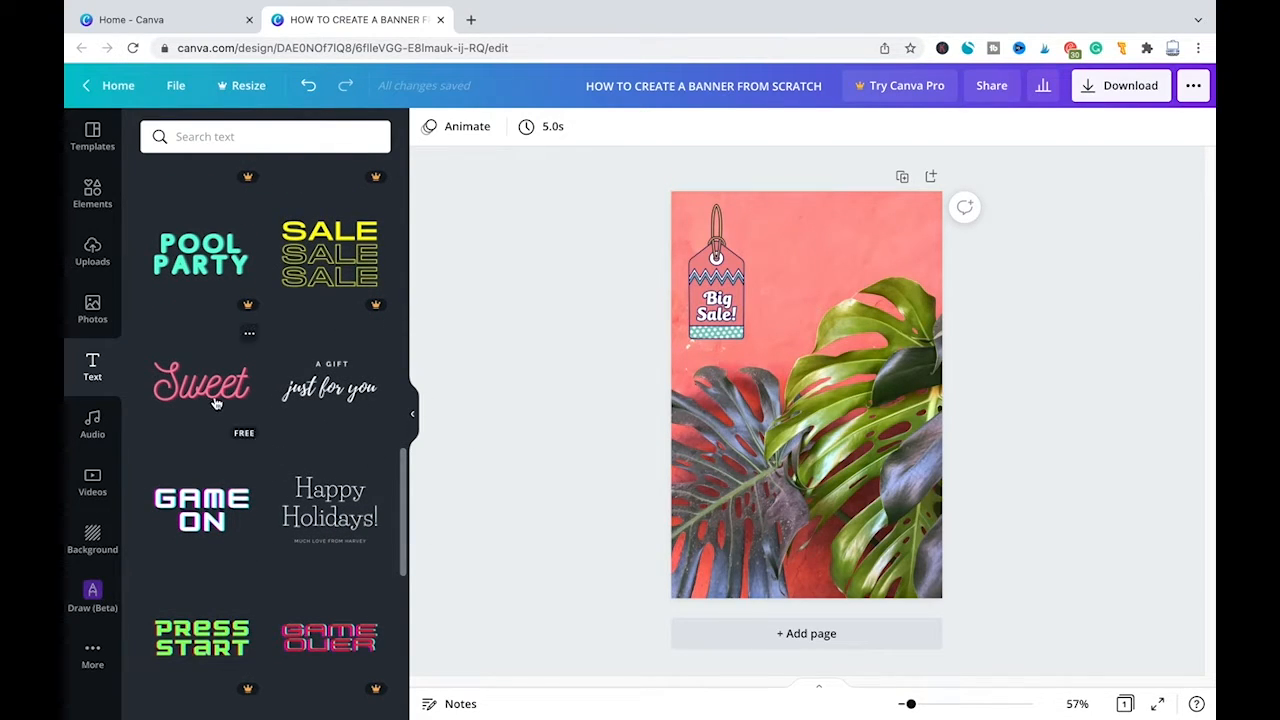
scroll(230, 404, down, 1)
scroll(248, 406, down, 4)
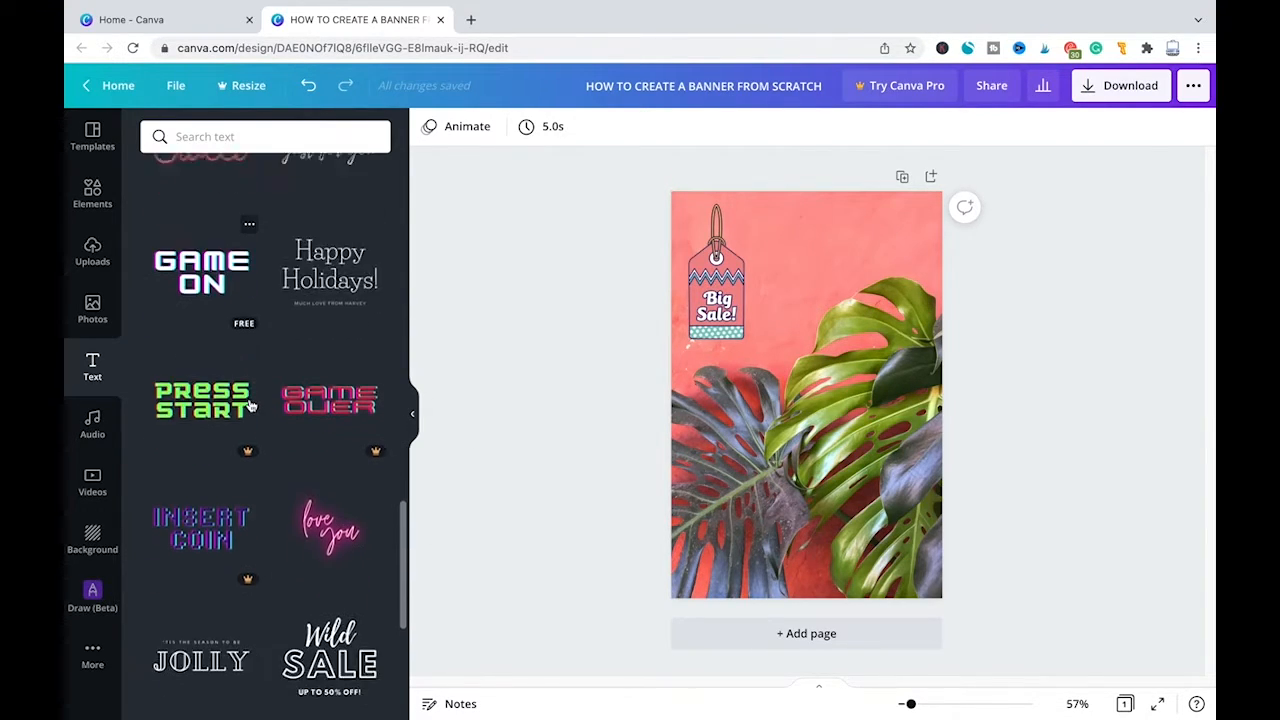
scroll(290, 420, down, 2)
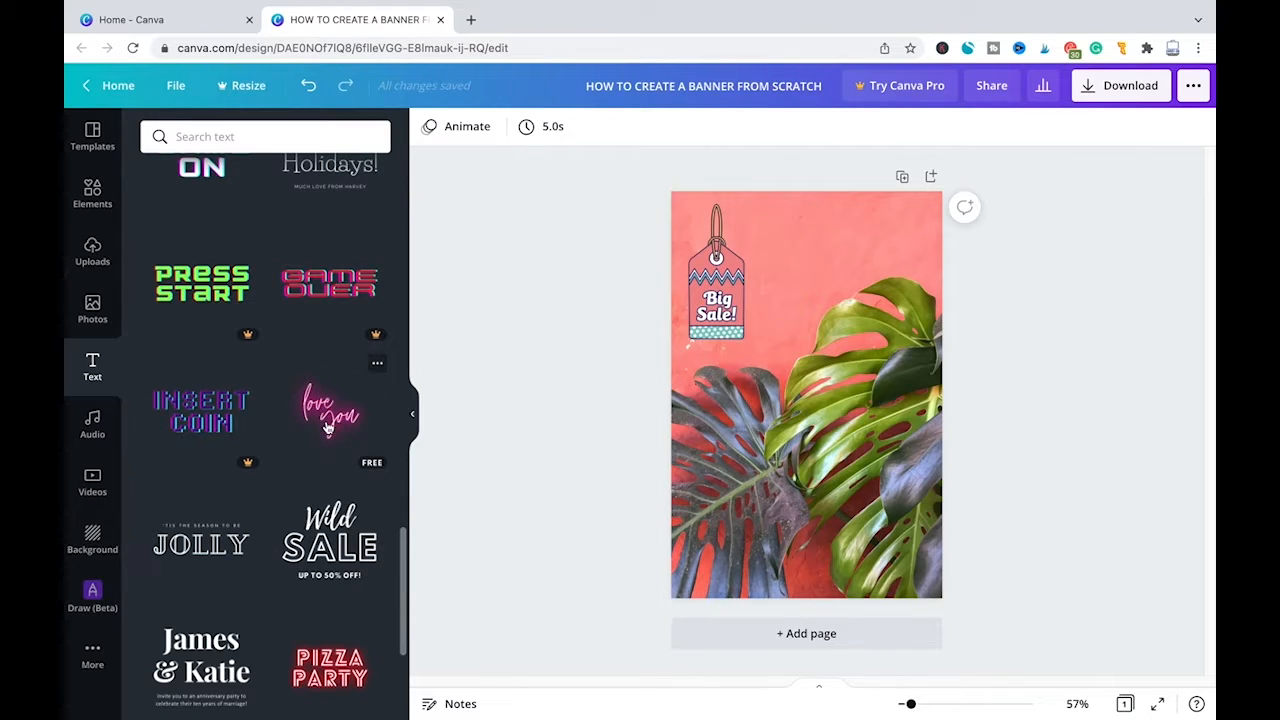
drag(366, 417, 848, 279)
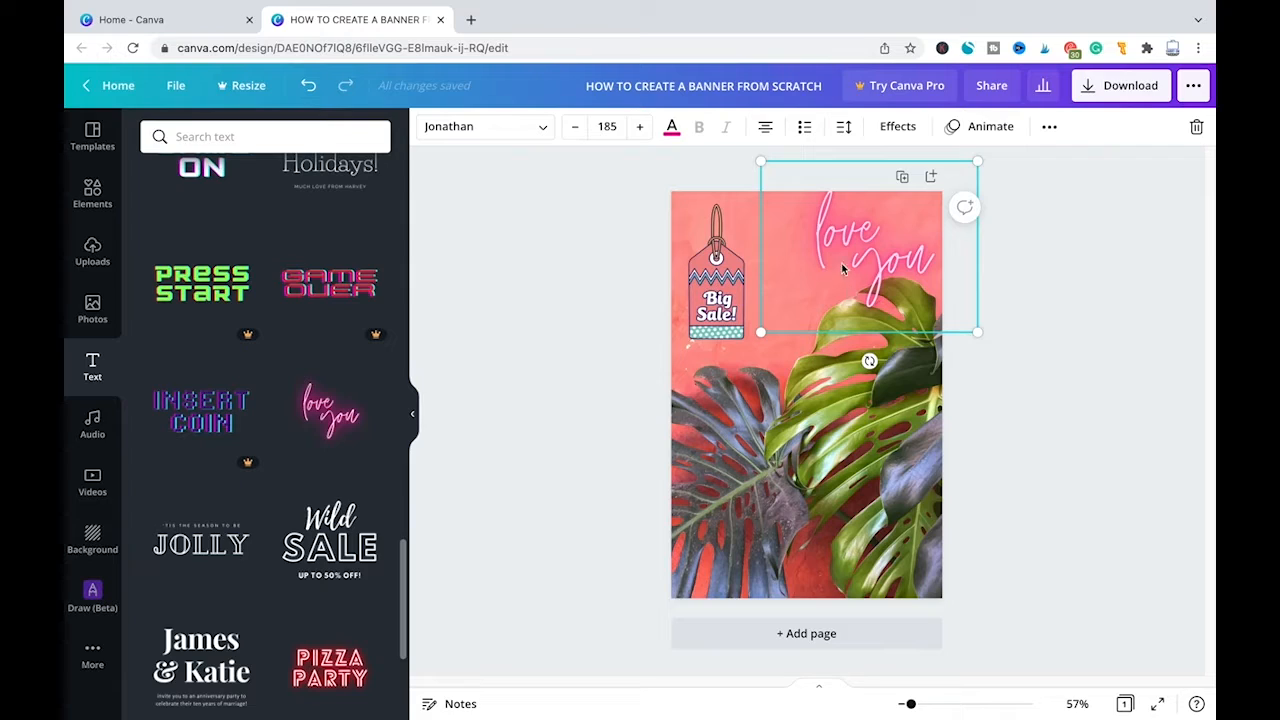
key(Delete)
Add the "Wild SALE" font combination beside the sale tag and scale it to about 415 x 218 px.
scroll(300, 420, down, 2)
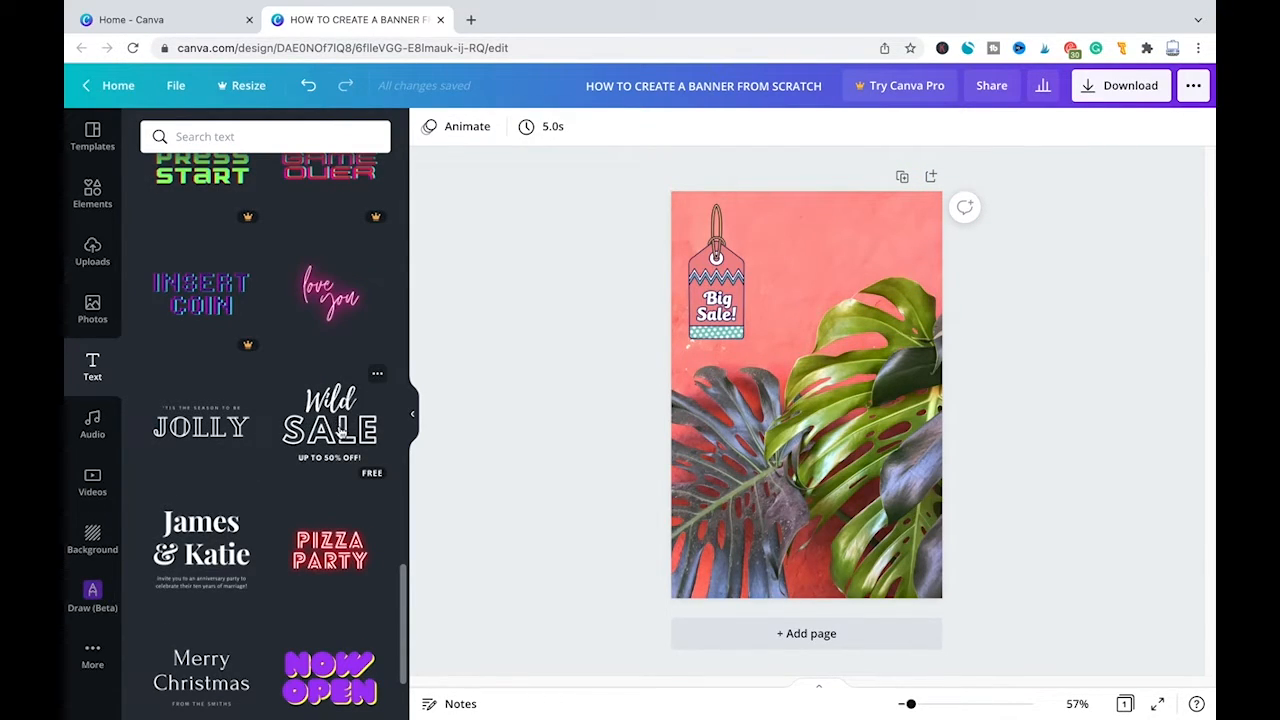
drag(340, 432, 816, 244)
drag(928, 196, 876, 250)
click(797, 297)
click(797, 297)
drag(797, 297, 915, 290)
mouse_move(912, 197)
mouse_down()
mouse_move(884, 230)
mouse_move(925, 209)
mouse_up()
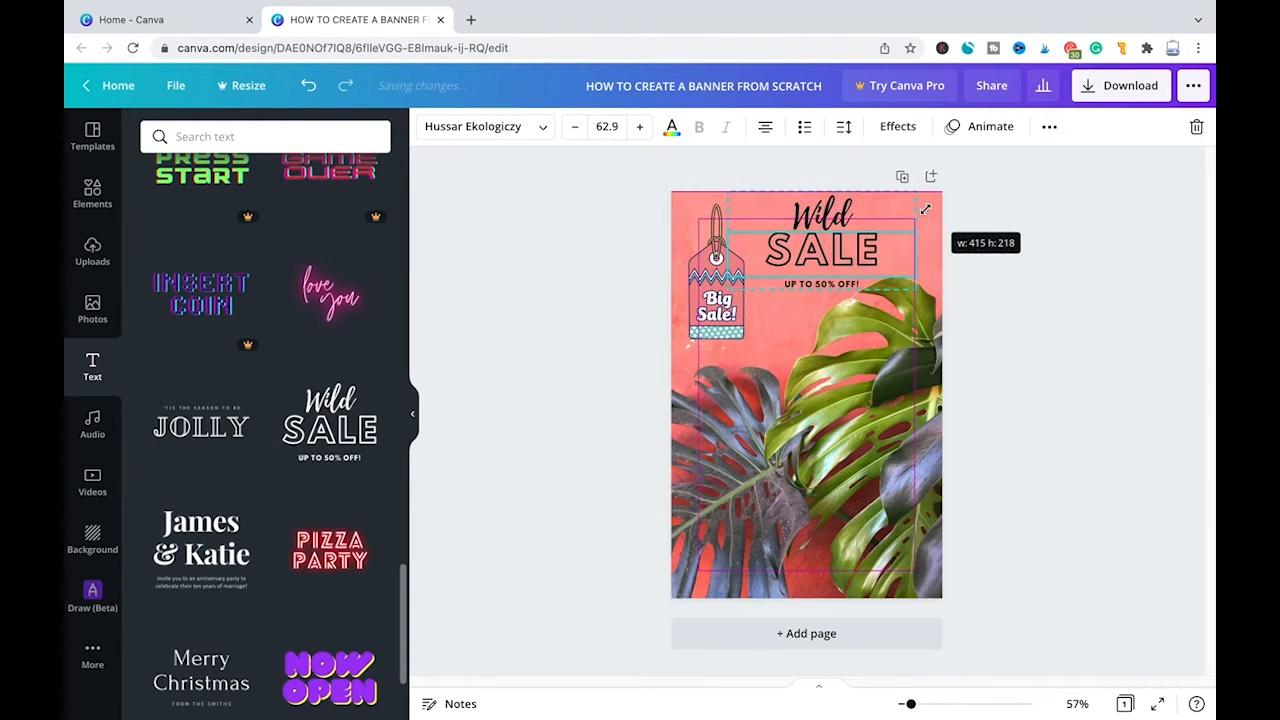
click(922, 212)
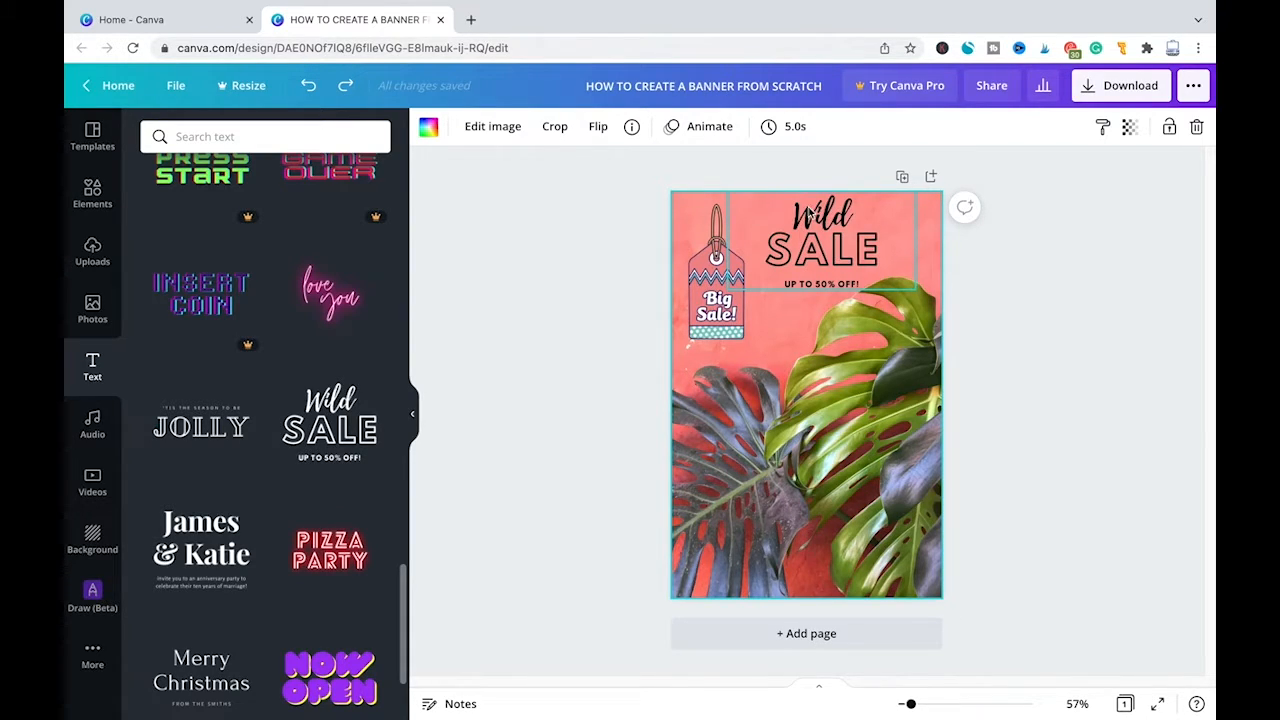
Replace the word "Wild" with "FREE" and "SALE" with "SHIPPING" in the added text group.
click(810, 212)
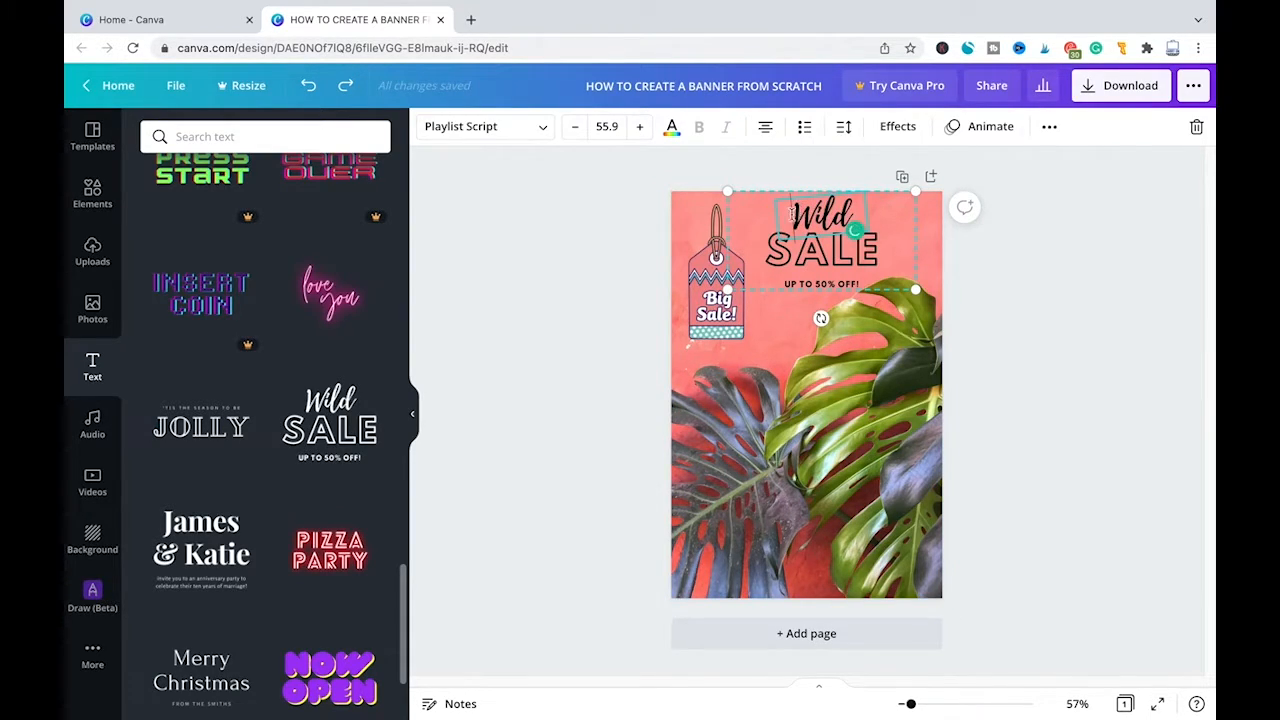
text(FREE)
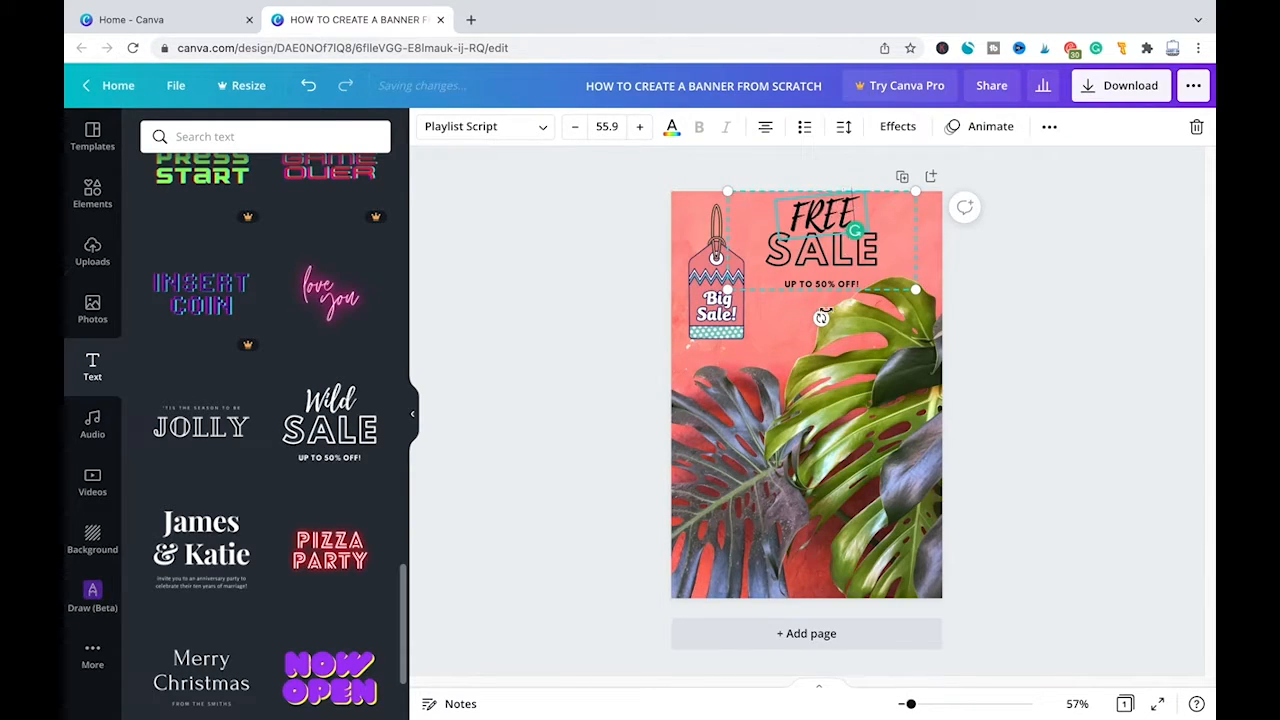
double_click(778, 250)
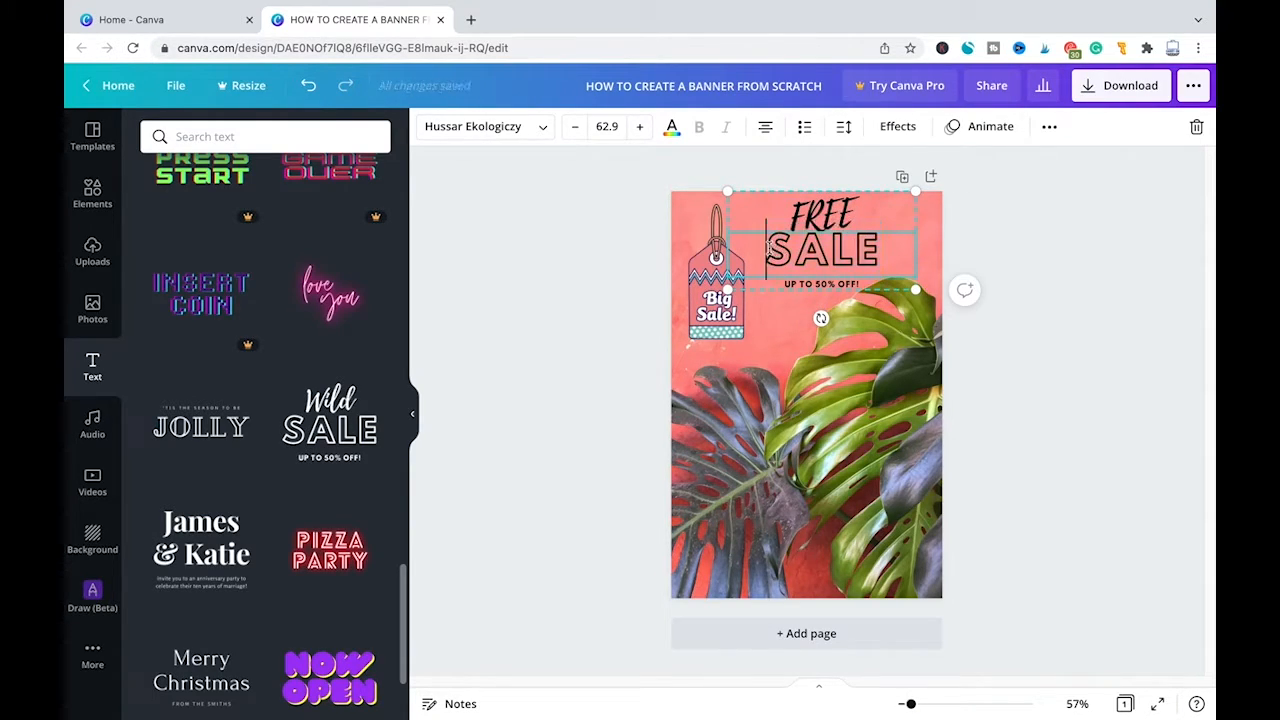
text(SHIPPING)
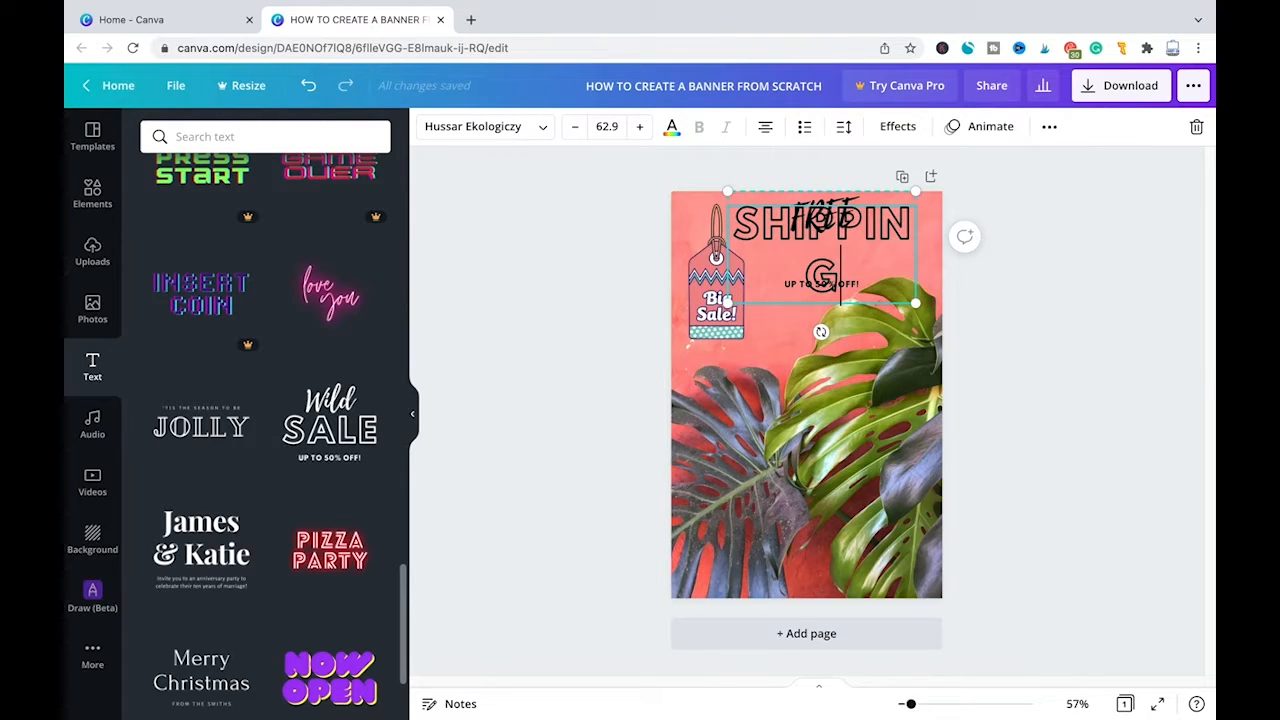
Reduce the font size of "SHIPPING" until the word fits on a single line below "FREE".
click(883, 253)
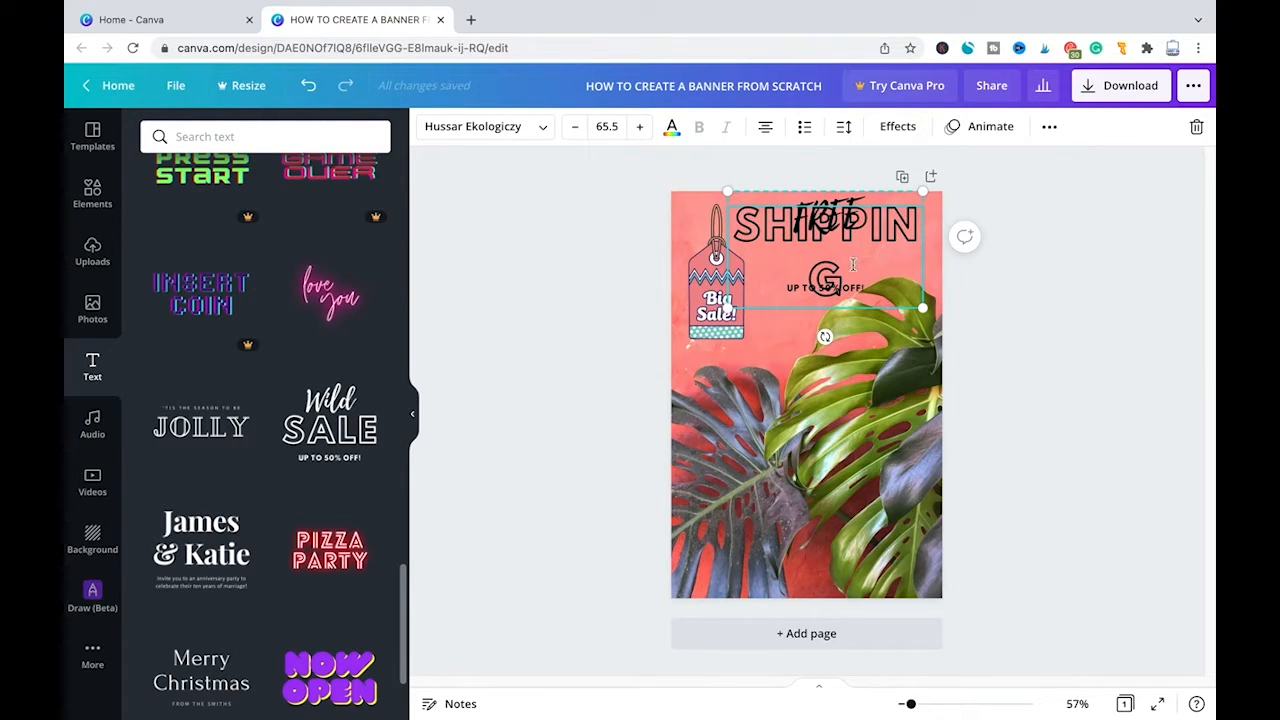
double_click(864, 235)
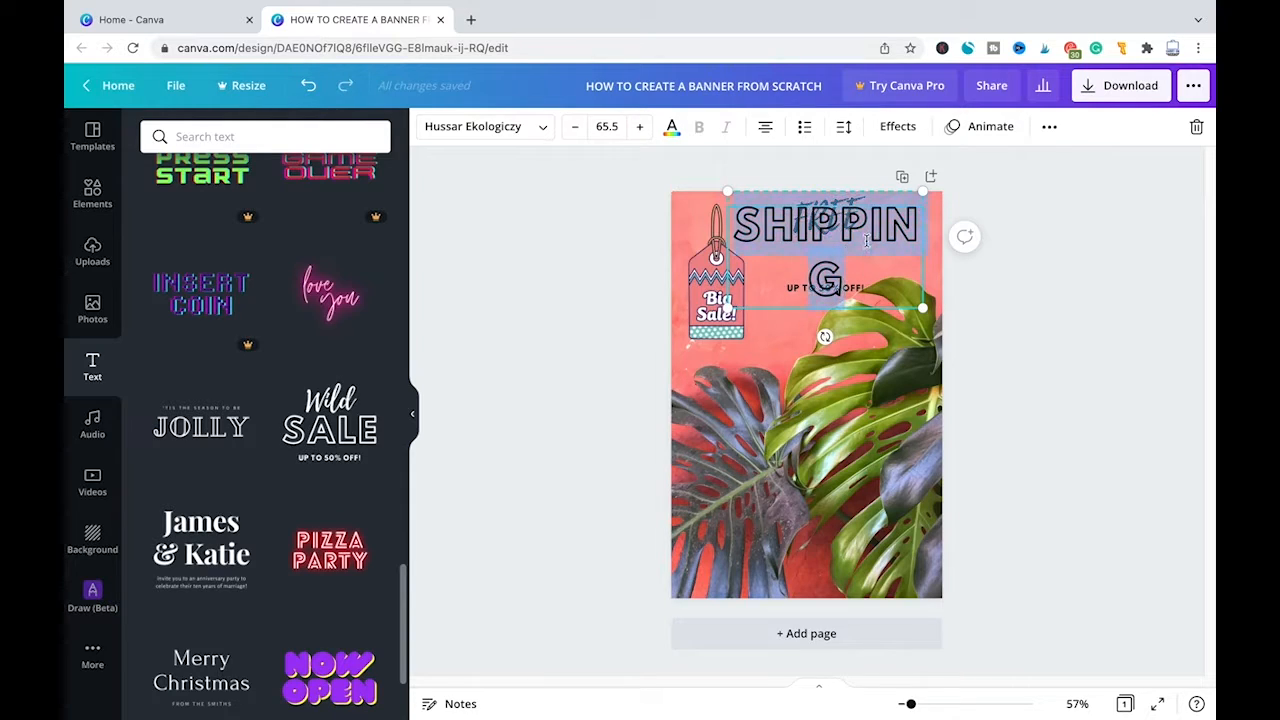
click(576, 132)
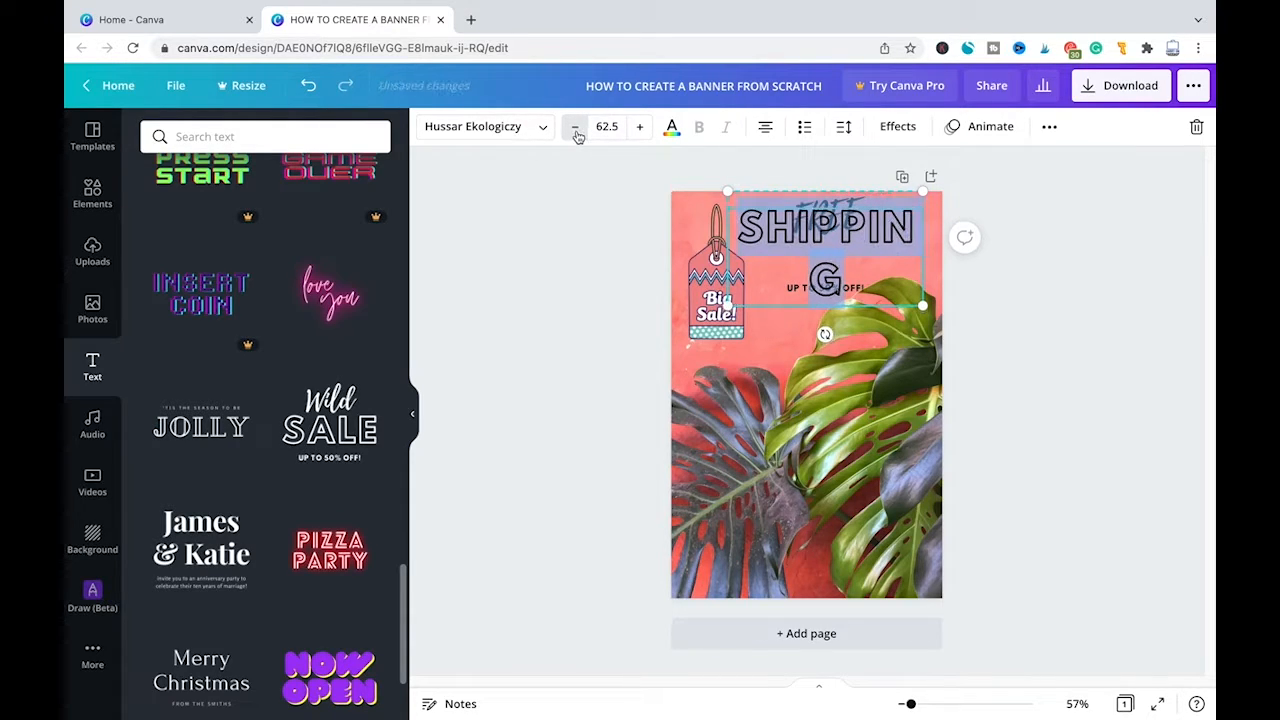
click(576, 132)
click(576, 132)
click(576, 132)
click(576, 136)
click(576, 136)
click(577, 137)
click(577, 137)
click(578, 138)
click(636, 133)
click(830, 382)
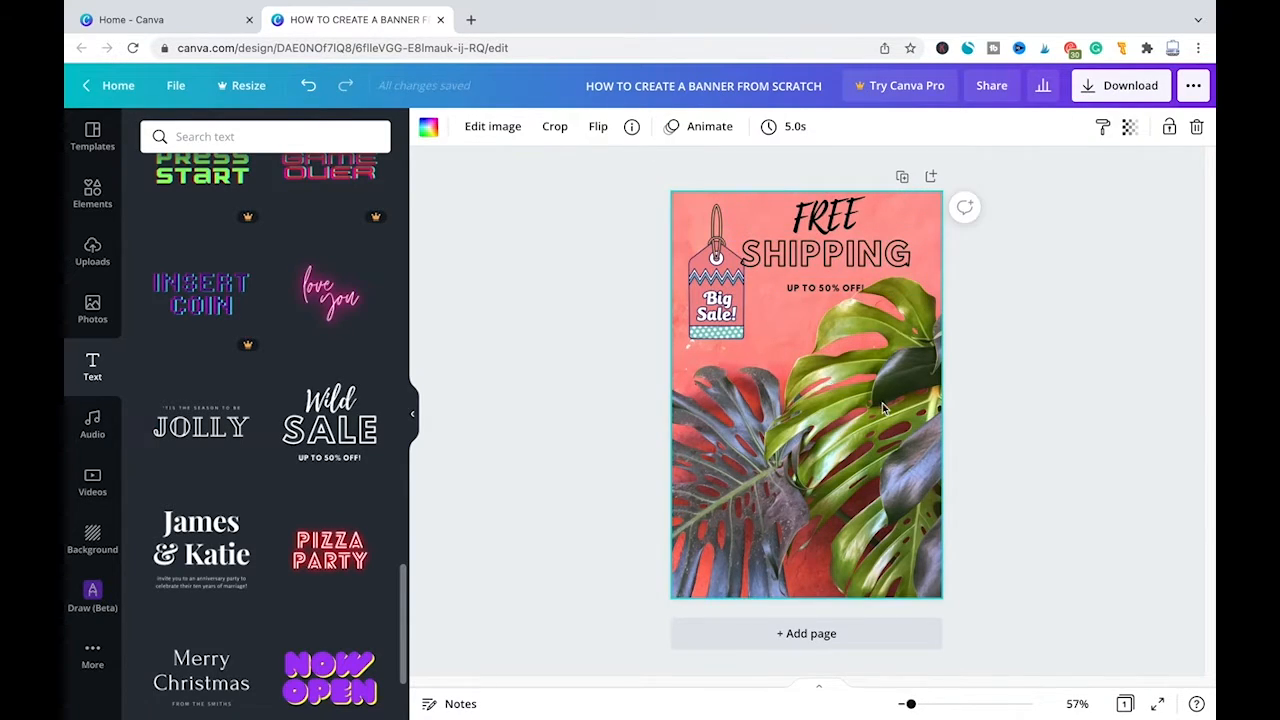
Scale down the free shipping text group and shift it and the sale tag apart so they no longer overlap.
click(905, 198)
drag(925, 186, 900, 205)
key(Escape)
drag(805, 250, 826, 242)
click(697, 302)
drag(697, 302, 690, 295)
drag(838, 248, 826, 246)
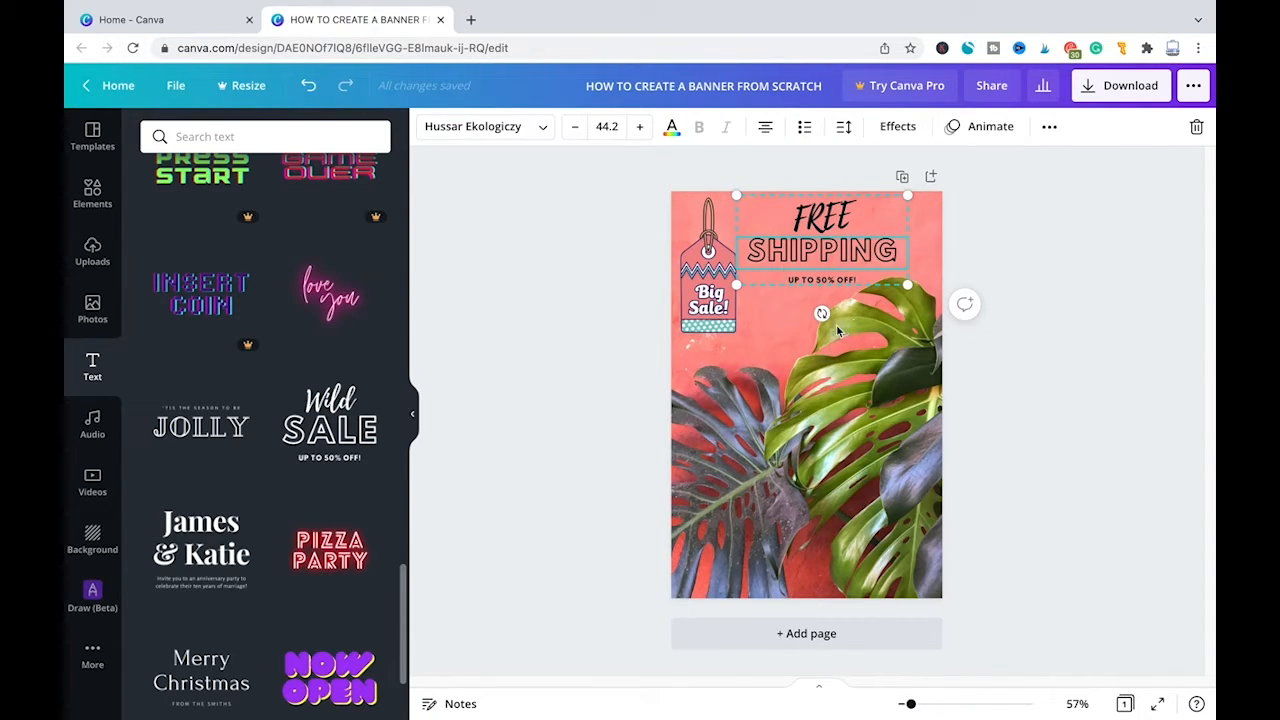
drag(913, 289, 918, 293)
click(843, 444)
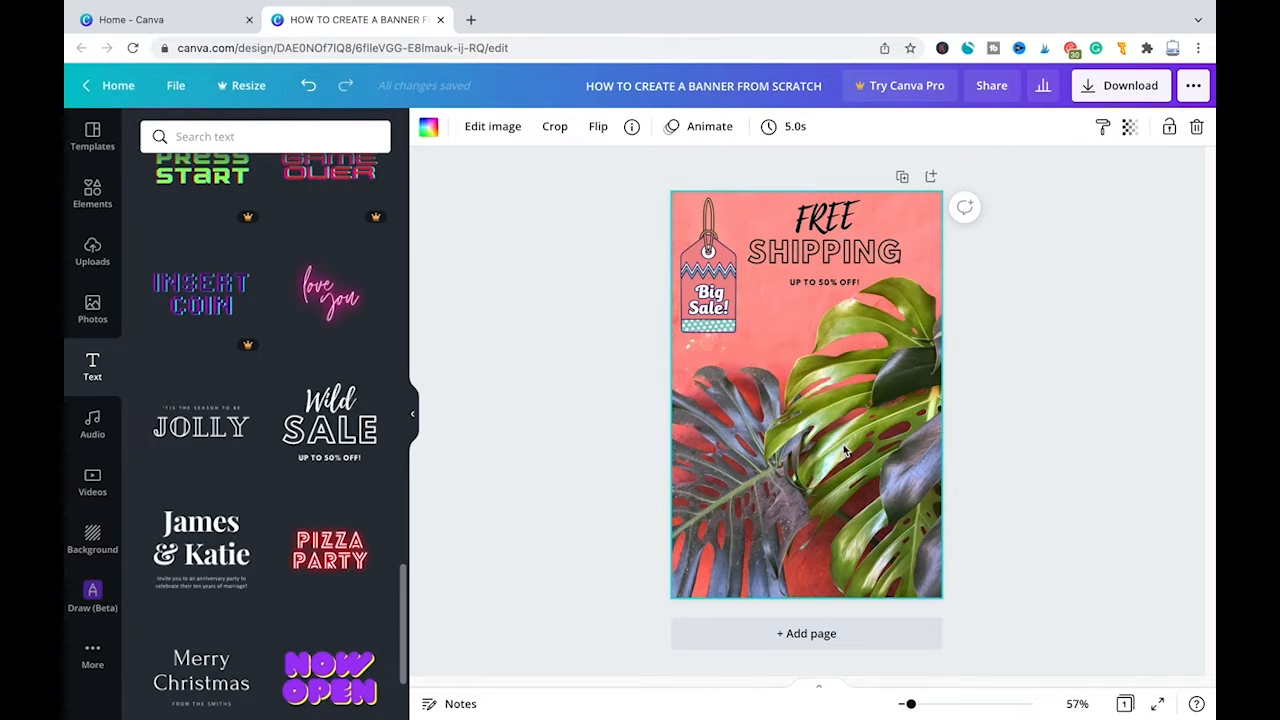
Shrink the sale tag in the banner's upper left corner and fine-tune the free shipping text's position beside it.
click(722, 300)
drag(742, 333, 727, 307)
click(856, 254)
drag(856, 255, 865, 260)
click(987, 463)
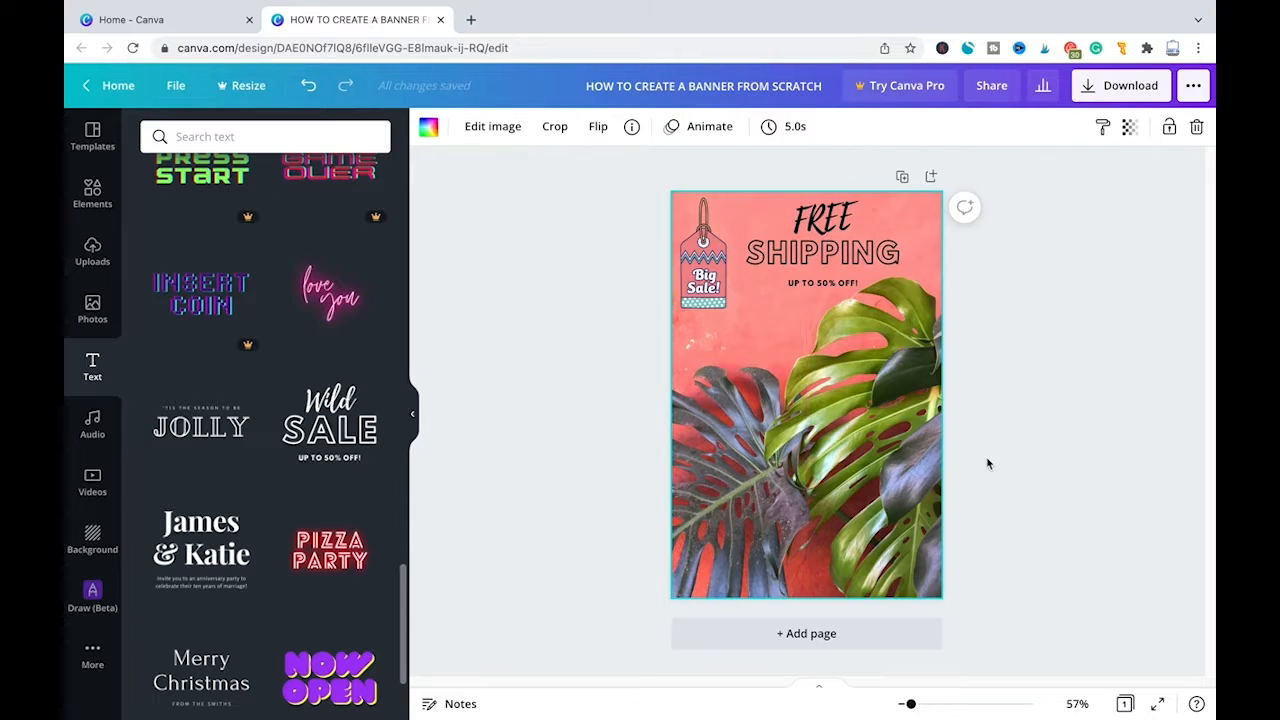
click(810, 228)
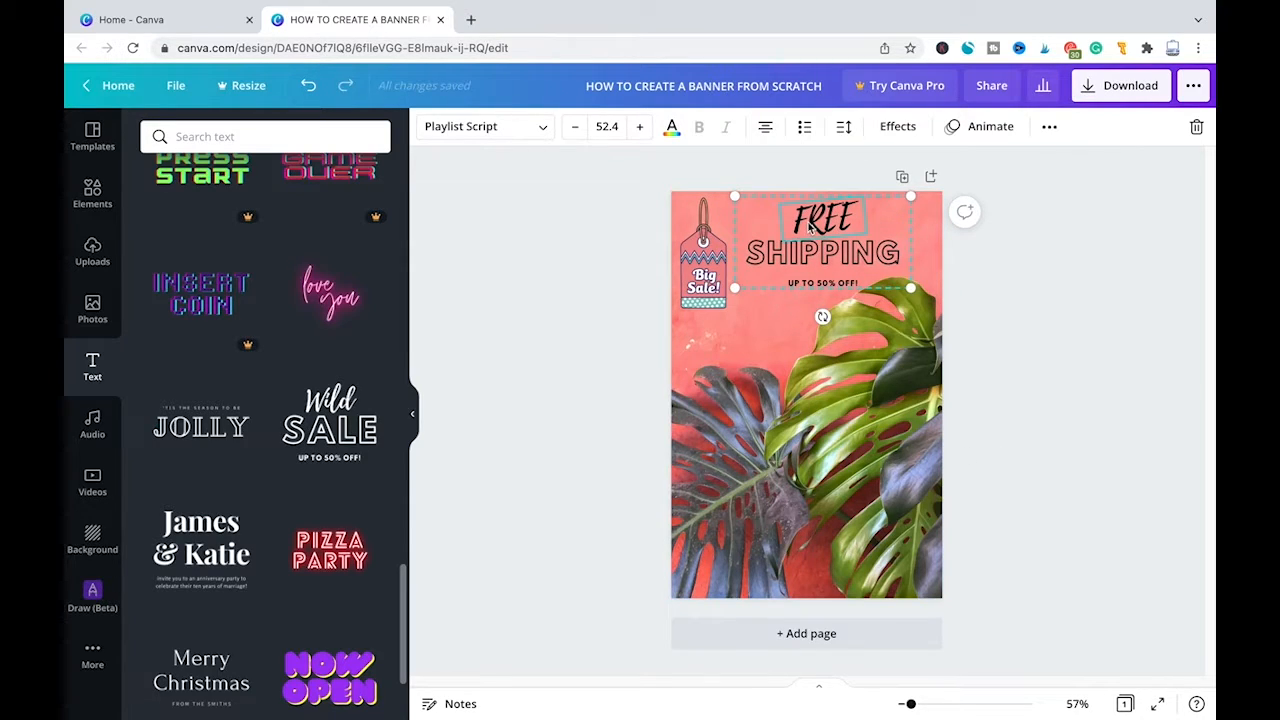
drag(810, 228, 806, 225)
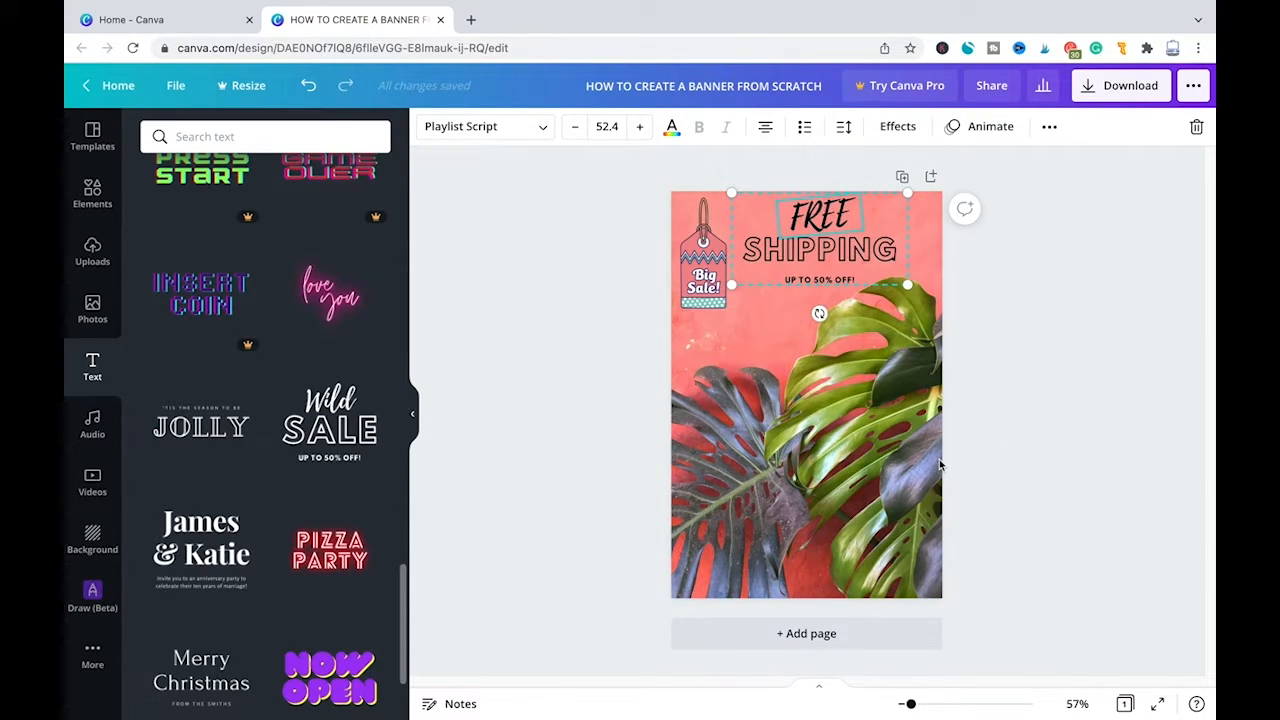
click(784, 440)
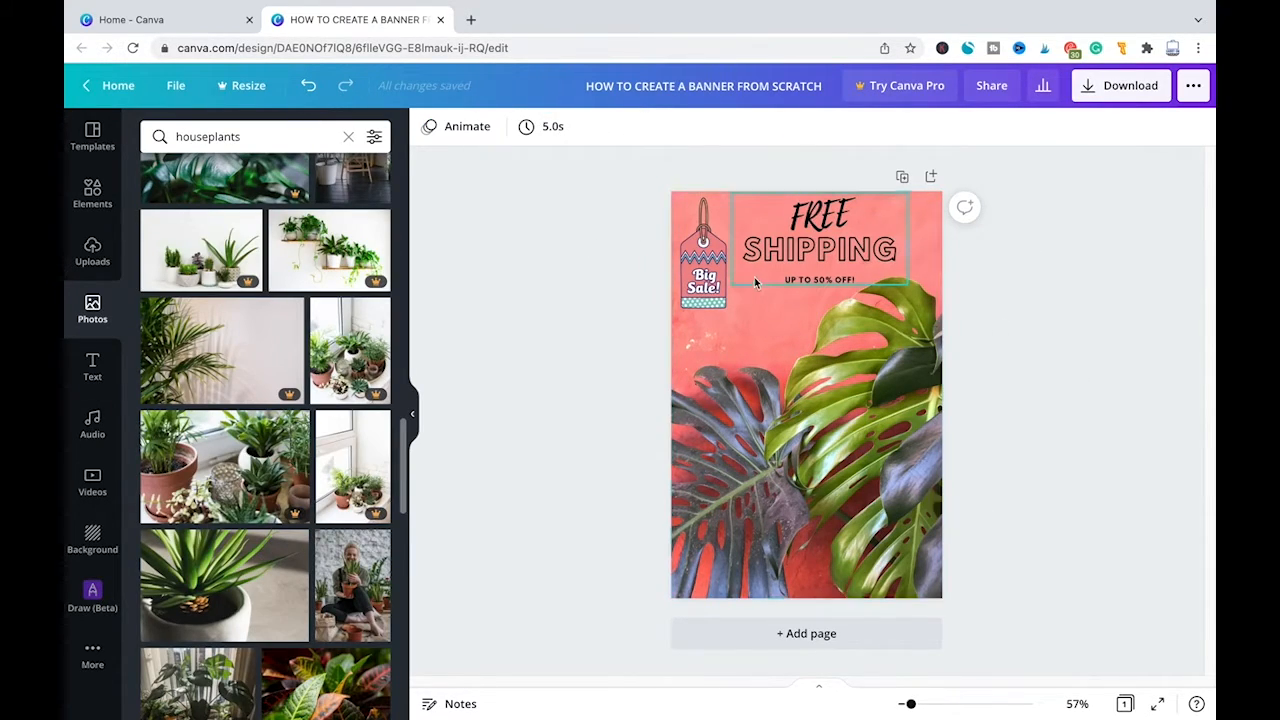
Duplicate the banner page and delete the background photo from the copy on page 2.
click(902, 176)
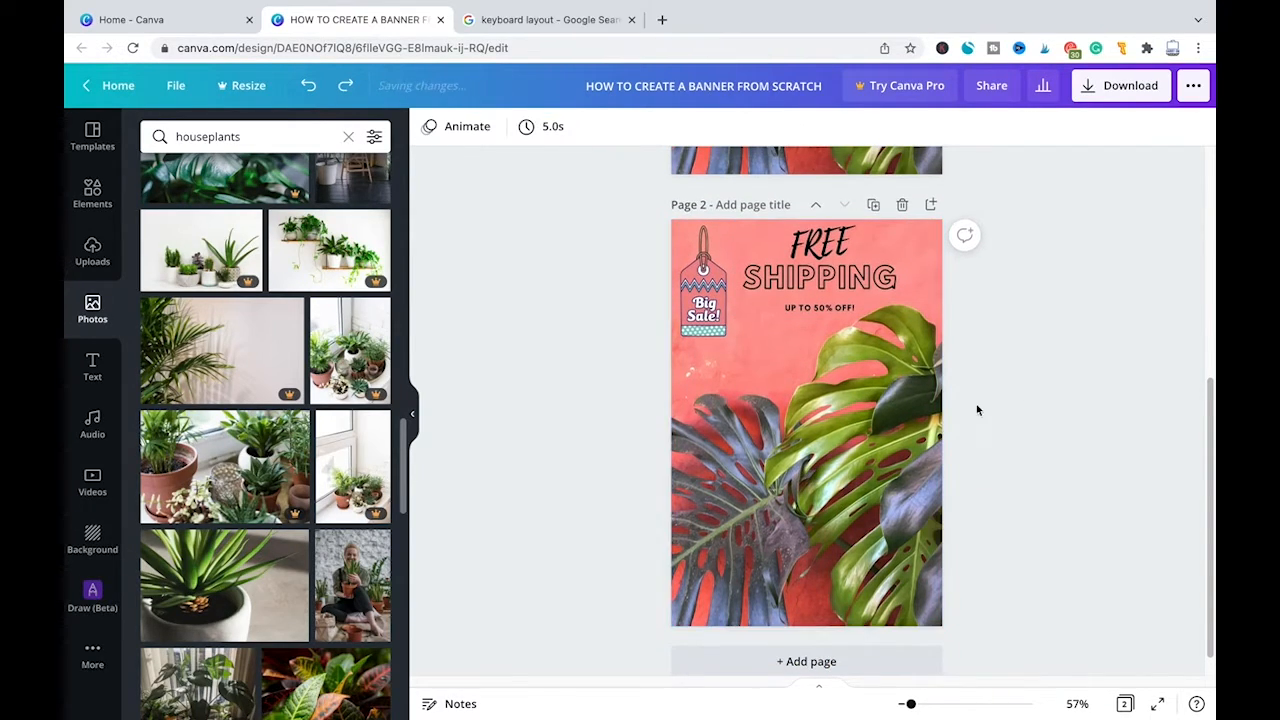
click(800, 438)
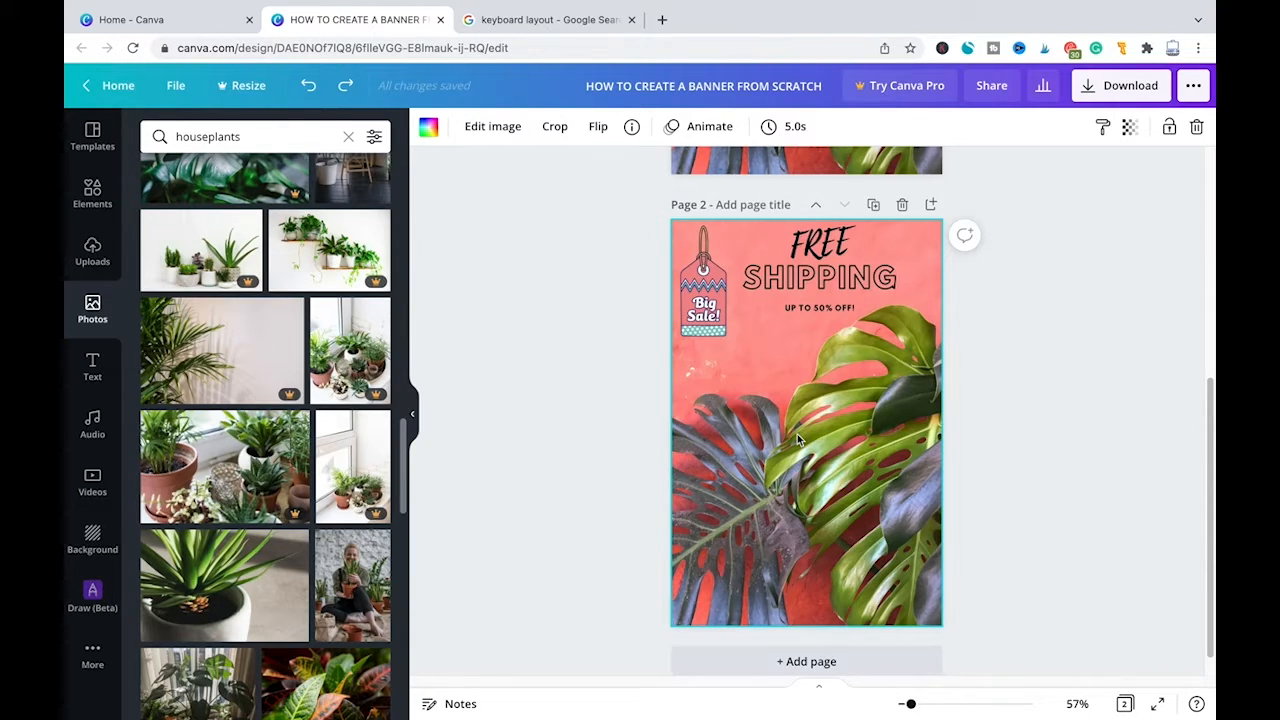
key(Delete)
Fill page 2's background with the dark green leaves photo from a "plants" search and enlarge the sale tag in the lower left area.
scroll(265, 436, down, 1)
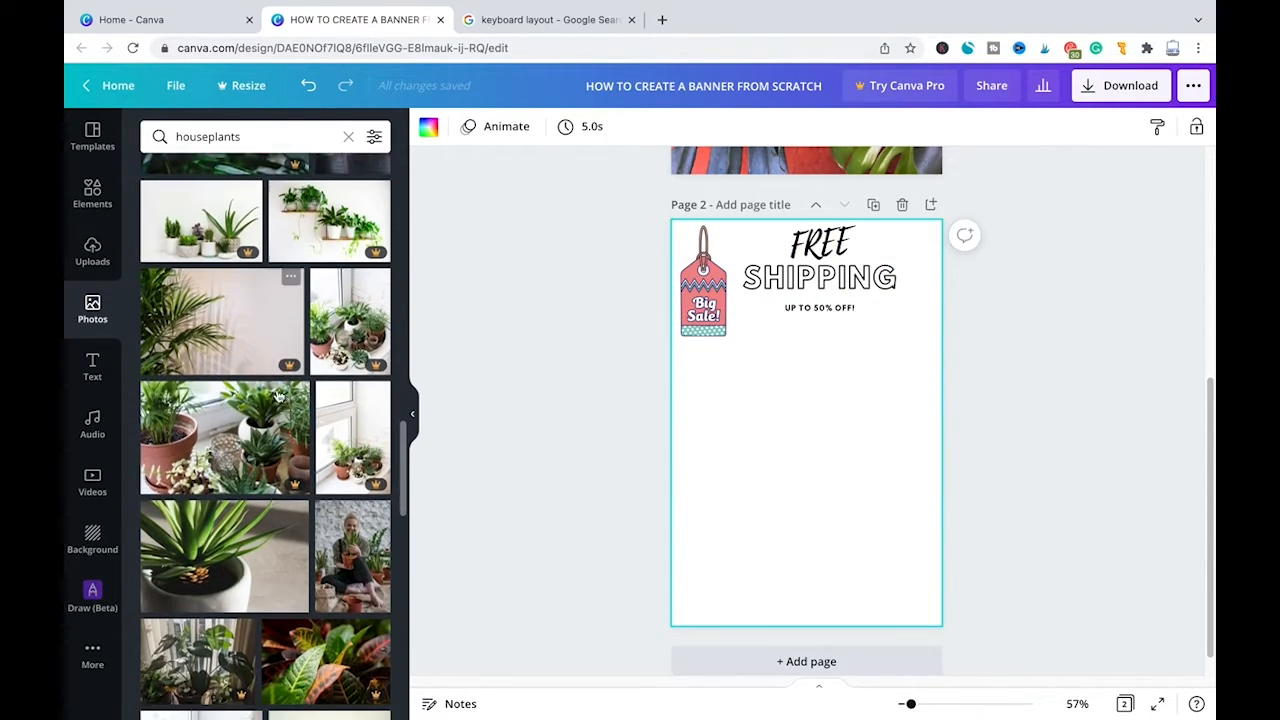
click(92, 305)
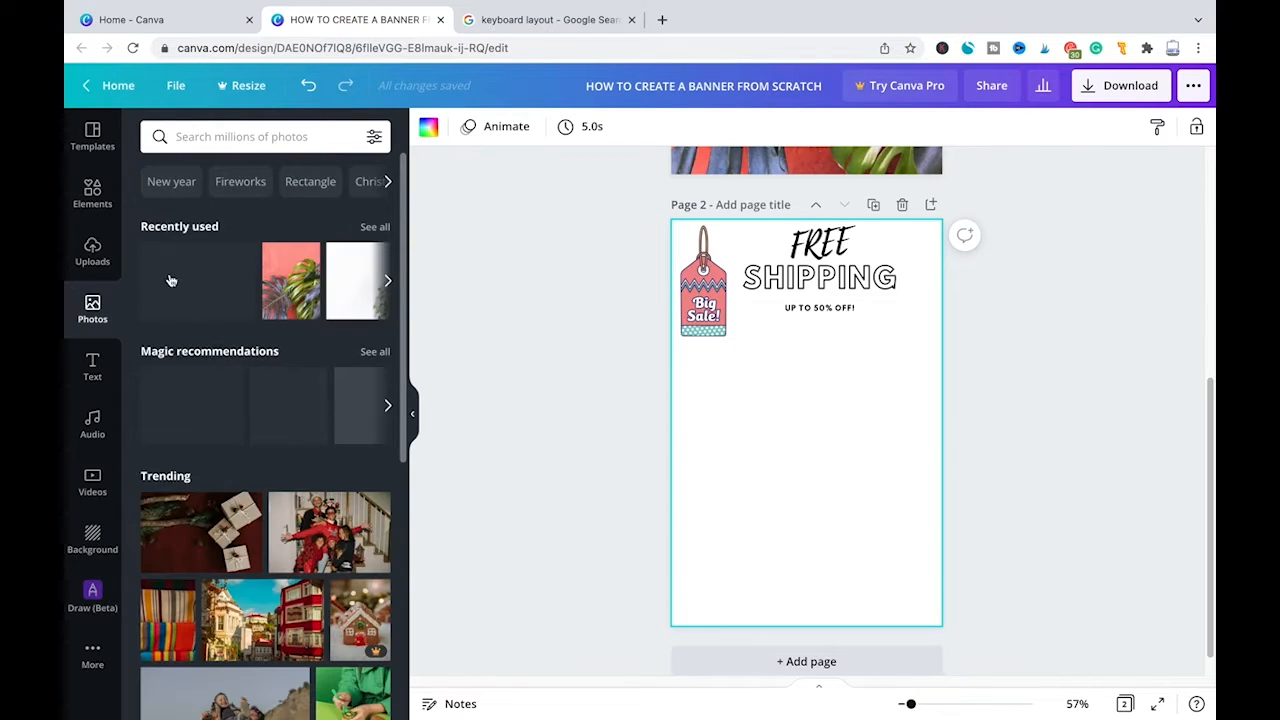
click(280, 136)
text(plants)
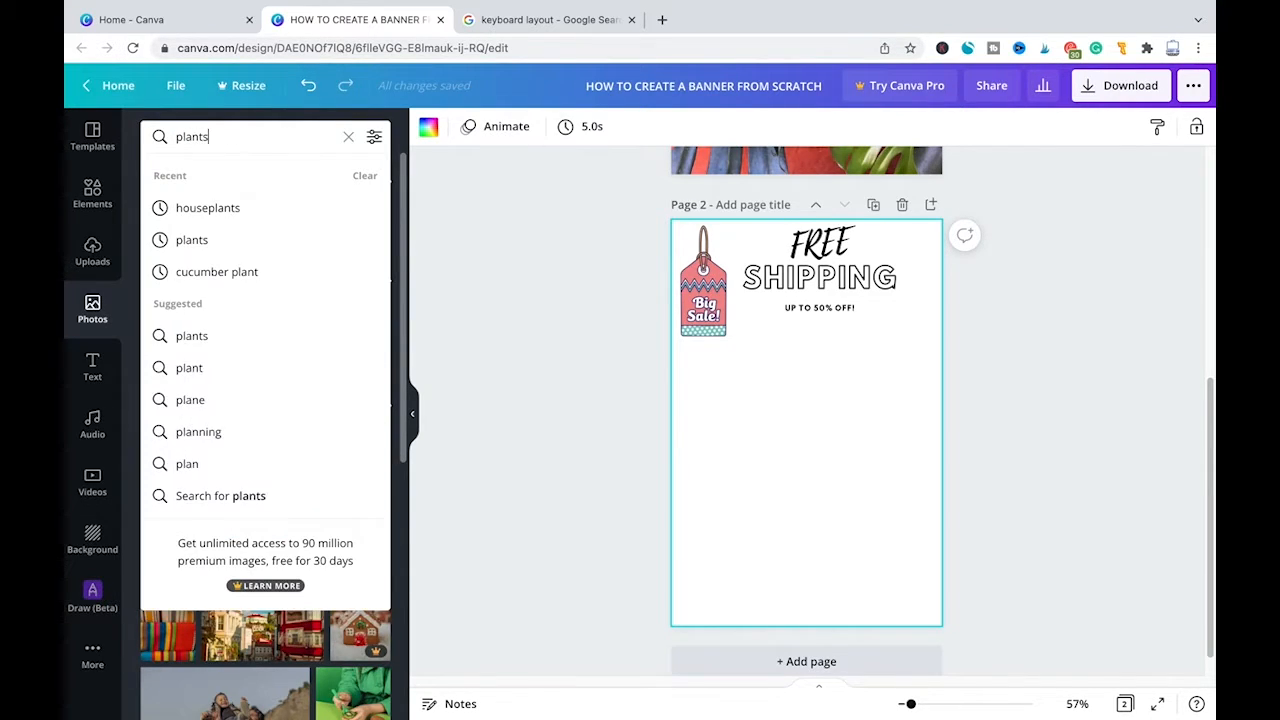
key(Return)
scroll(193, 362, down, 3)
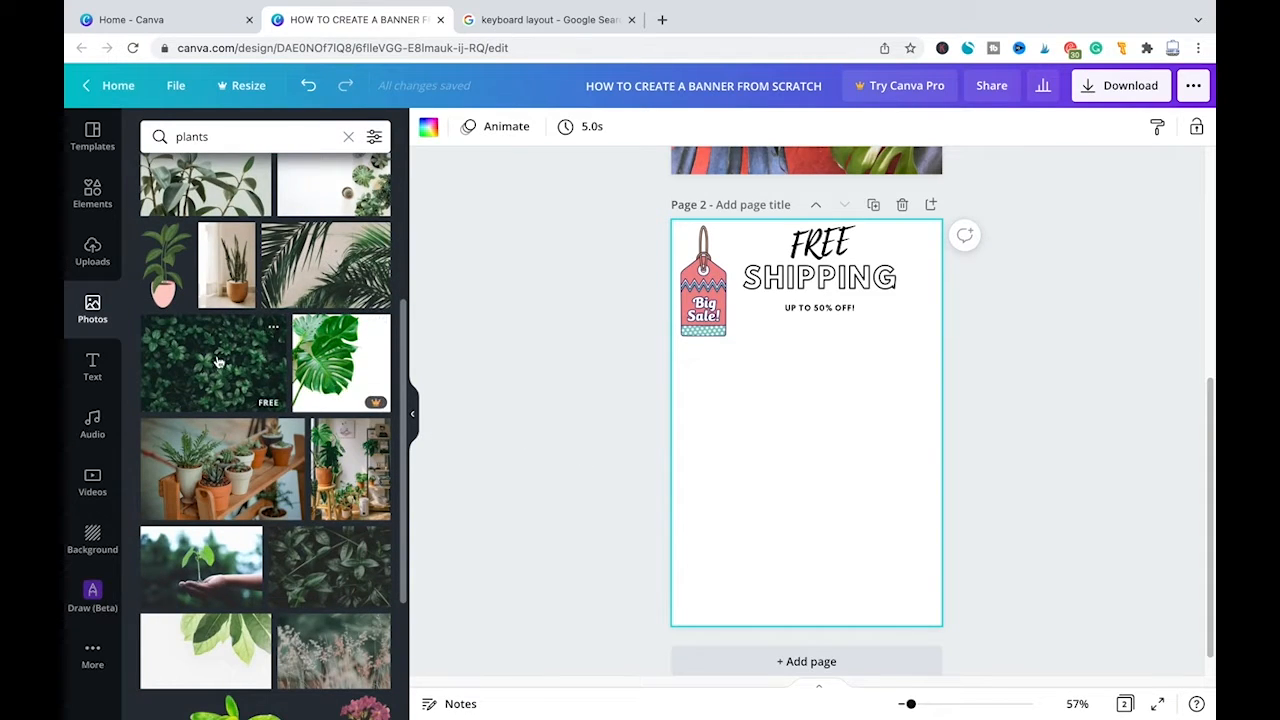
drag(268, 408, 793, 603)
click(707, 416)
Change the color of the "FREE" text on page 2 to white.
click(829, 280)
click(812, 238)
click(814, 244)
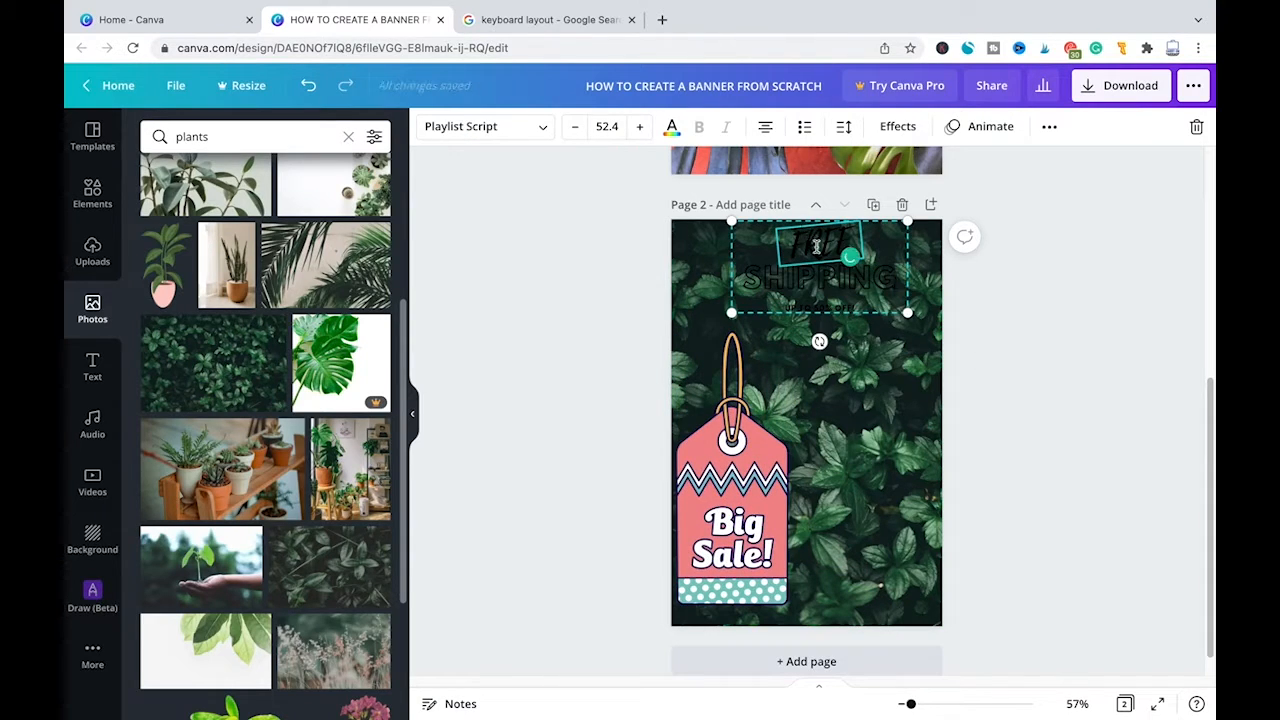
double_click(816, 247)
click(819, 288)
click(819, 297)
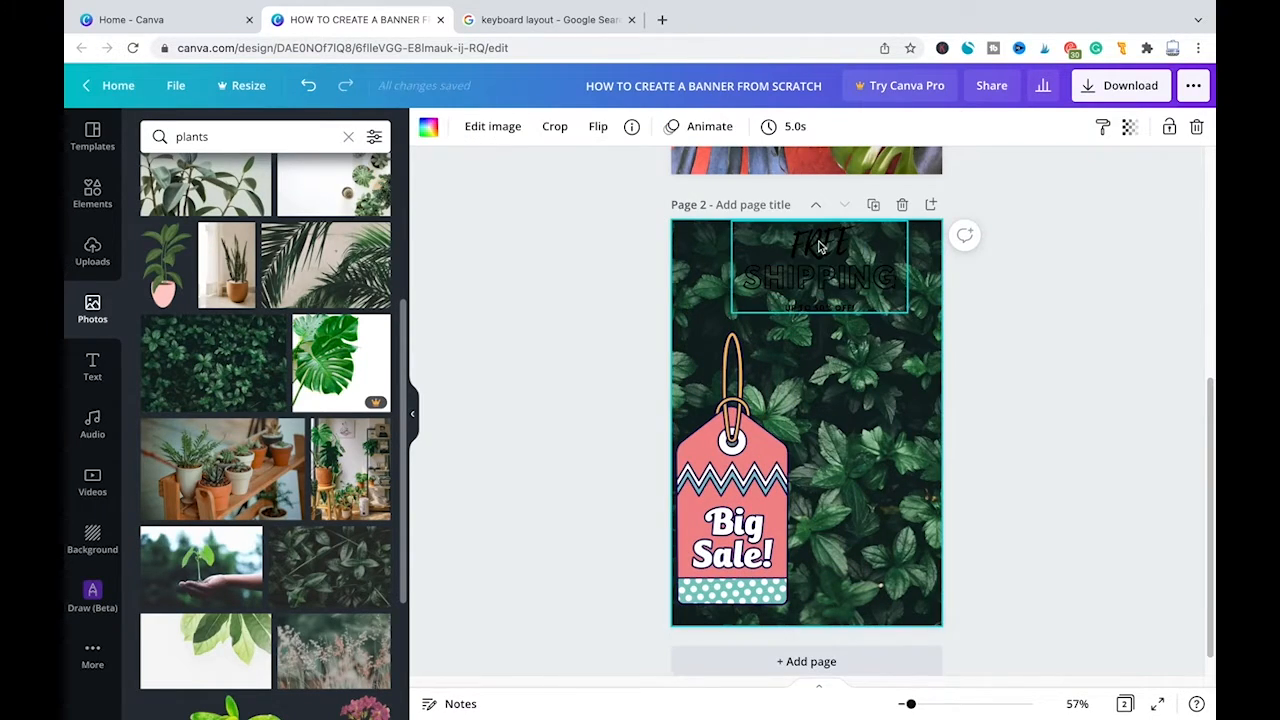
double_click(819, 242)
click(673, 128)
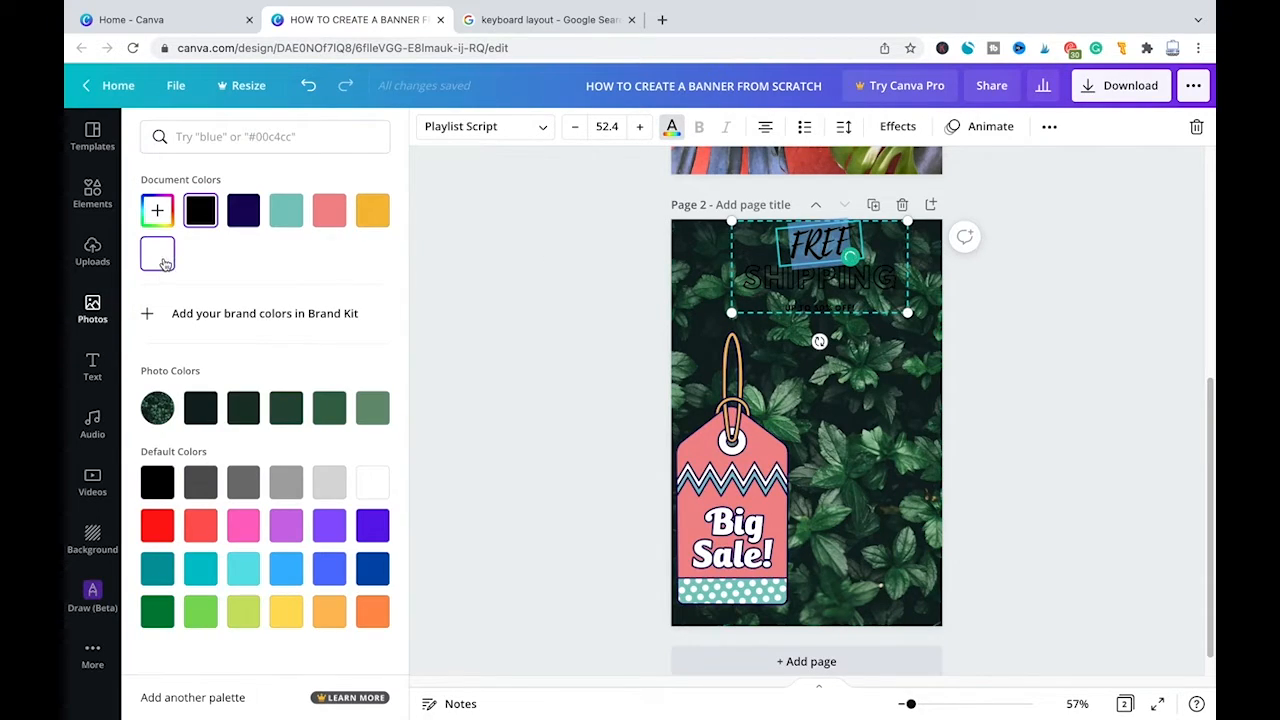
click(165, 262)
click(92, 310)
Change the color of the "SHIPPING" text on page 2 to white.
click(768, 281)
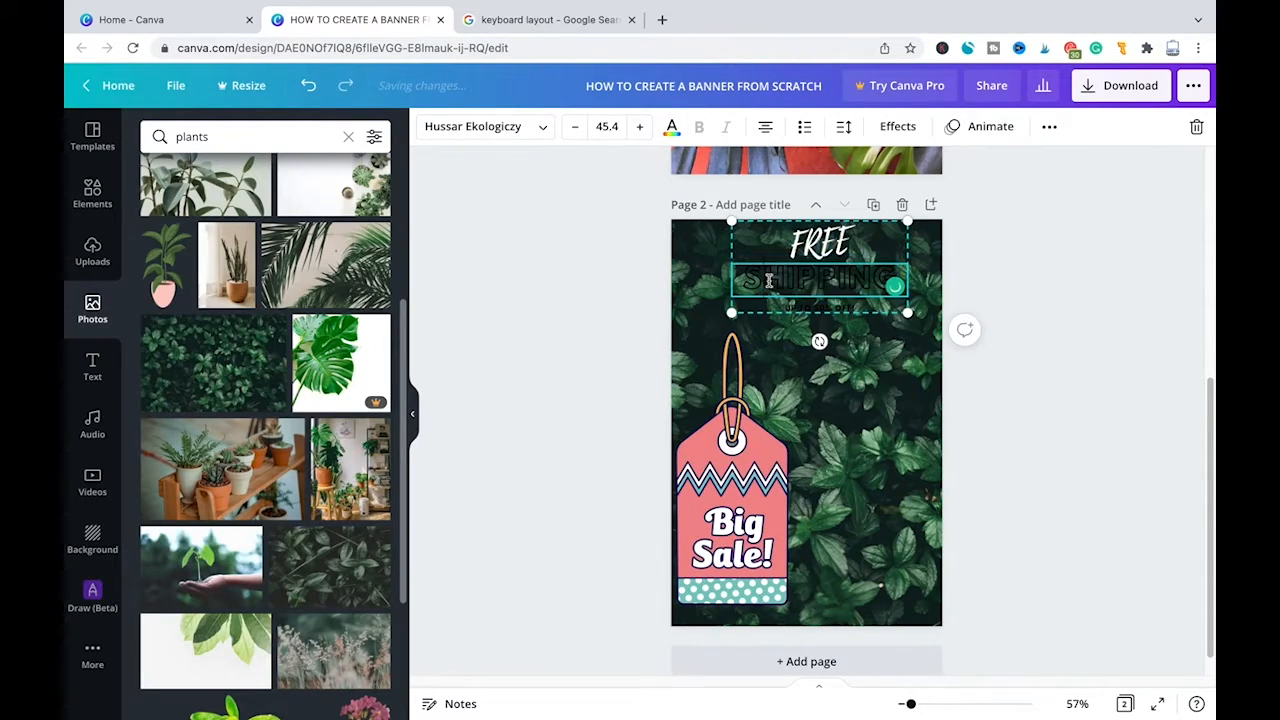
double_click(779, 279)
click(671, 130)
click(160, 252)
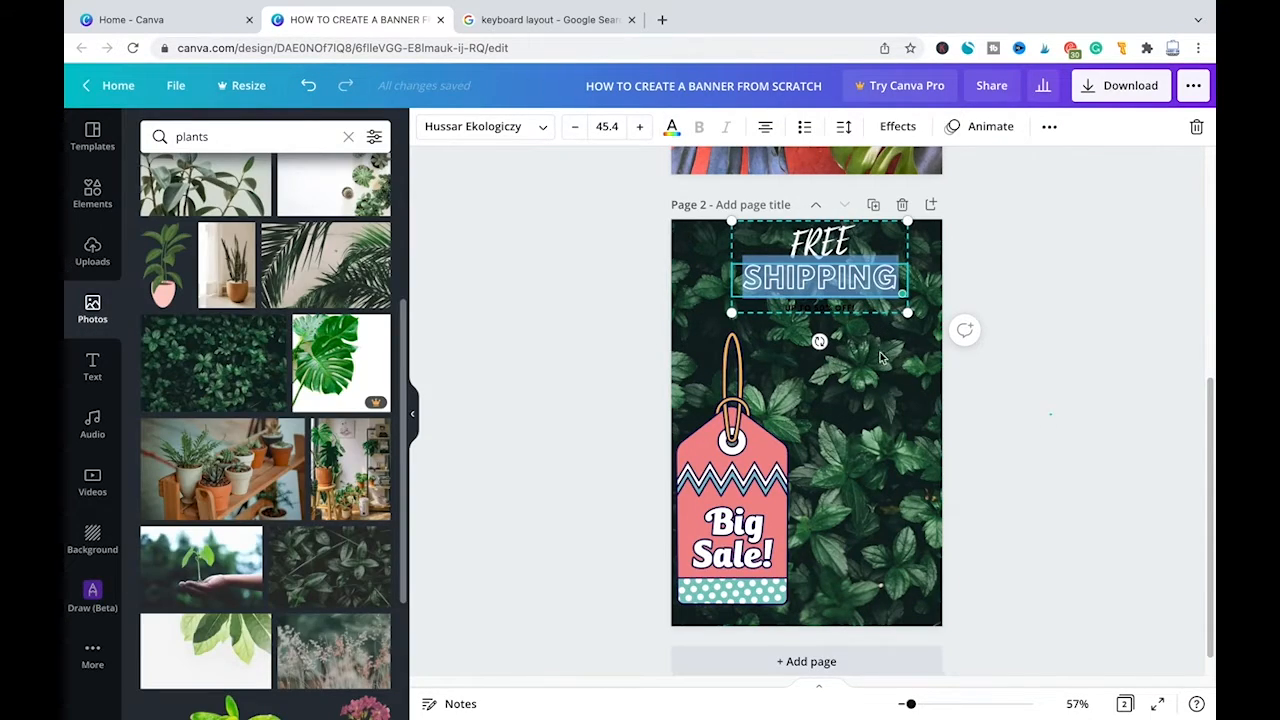
Change the color of the "UP TO 50% OFF!" text on page 2 to yellow.
click(866, 355)
double_click(814, 309)
key(BackSpace)
click(672, 128)
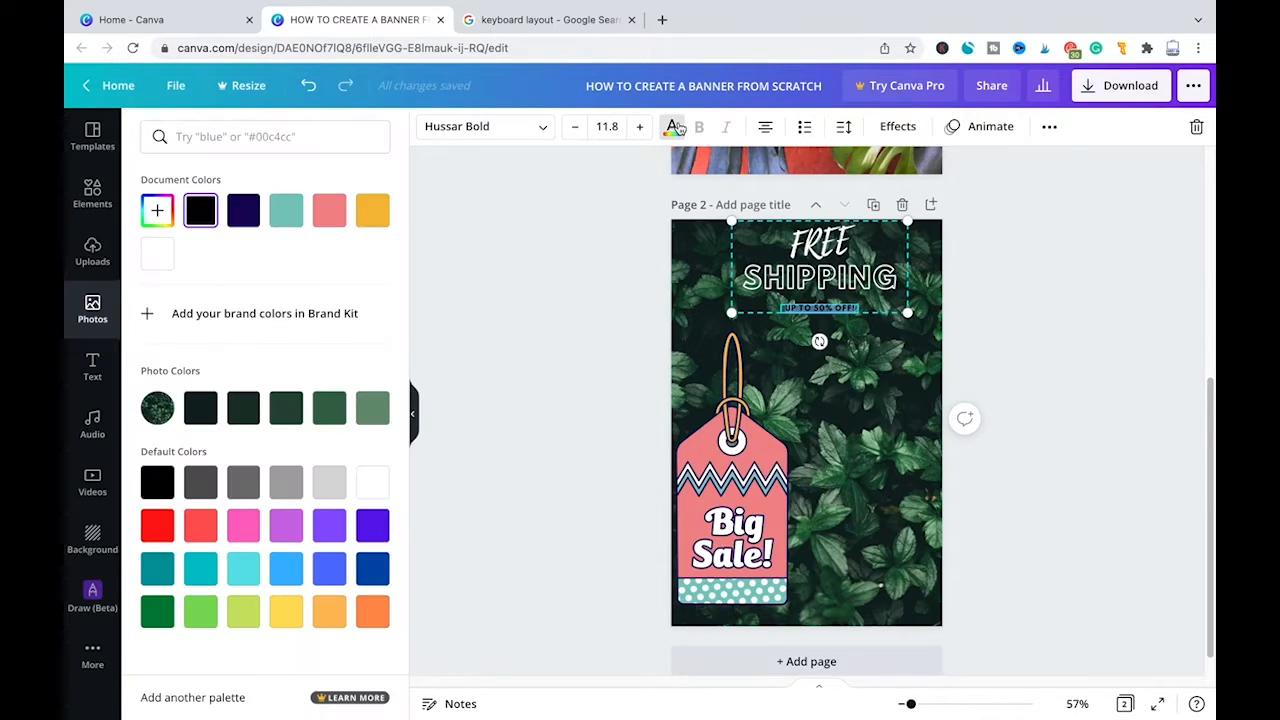
click(157, 210)
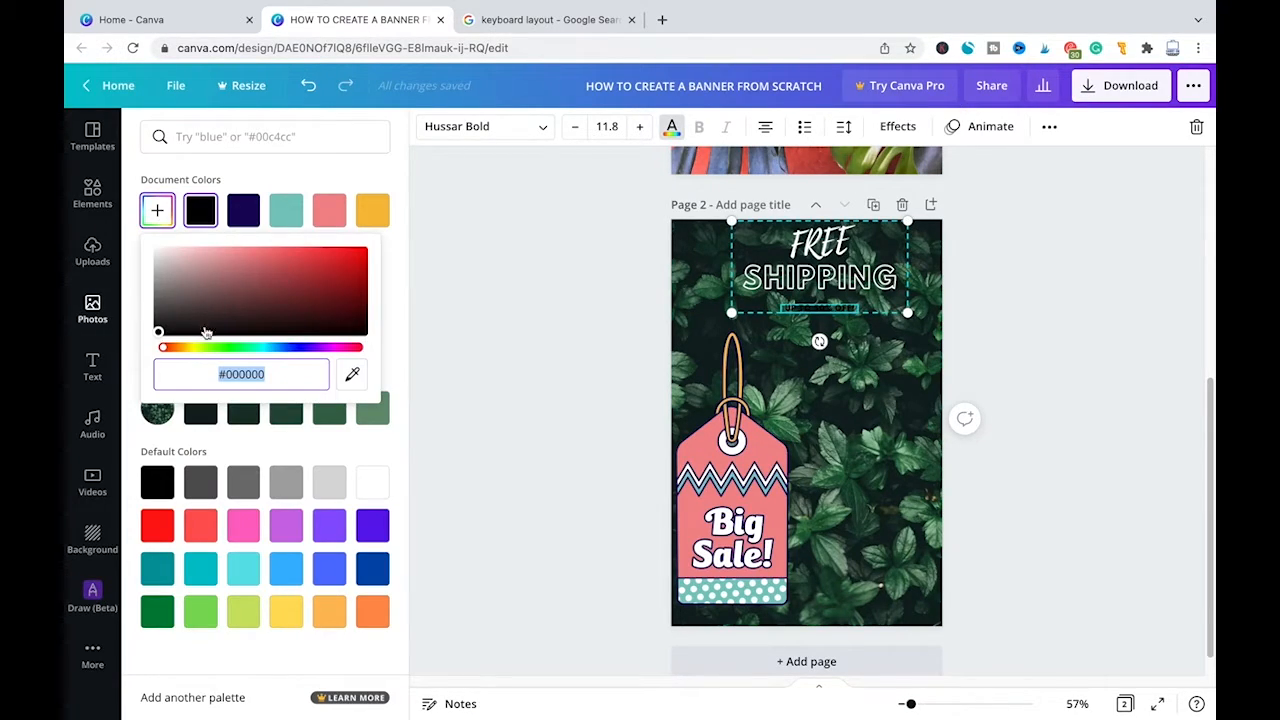
drag(172, 352, 193, 355)
drag(260, 309, 404, 245)
click(1046, 430)
Enlarge the "FREE SHIPPING" text group on page 2 and delete the "Big Sale!" tag below it.
drag(822, 243, 797, 250)
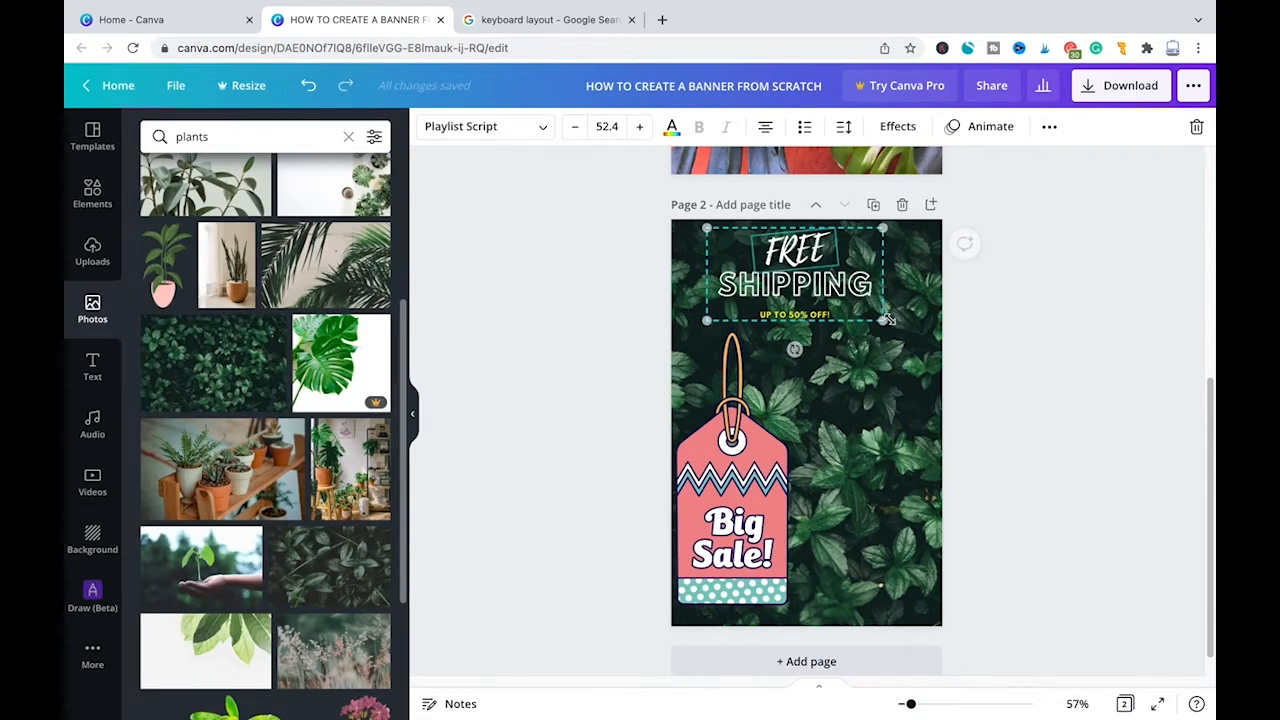
drag(888, 319, 930, 376)
click(758, 440)
click(877, 519)
click(760, 480)
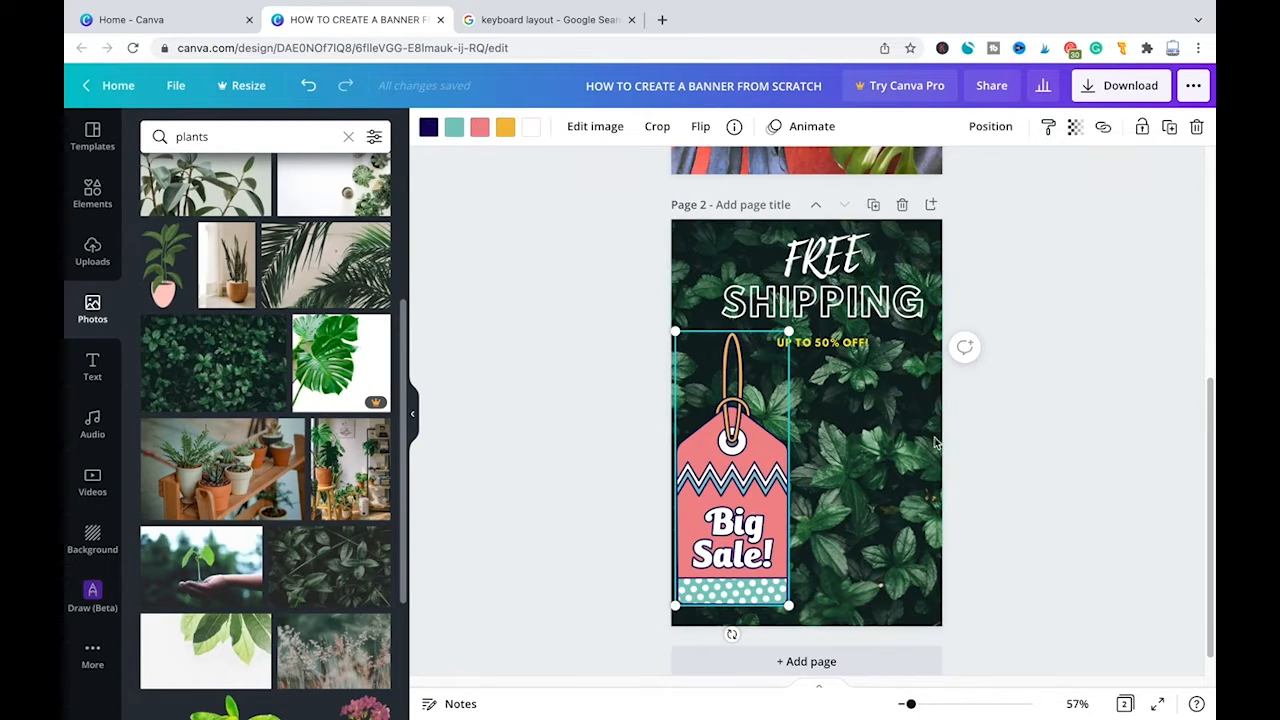
key(Delete)
Enlarge the "FREE SHIPPING" text group to the full page width and center it in the upper part of page 2.
drag(835, 268, 791, 268)
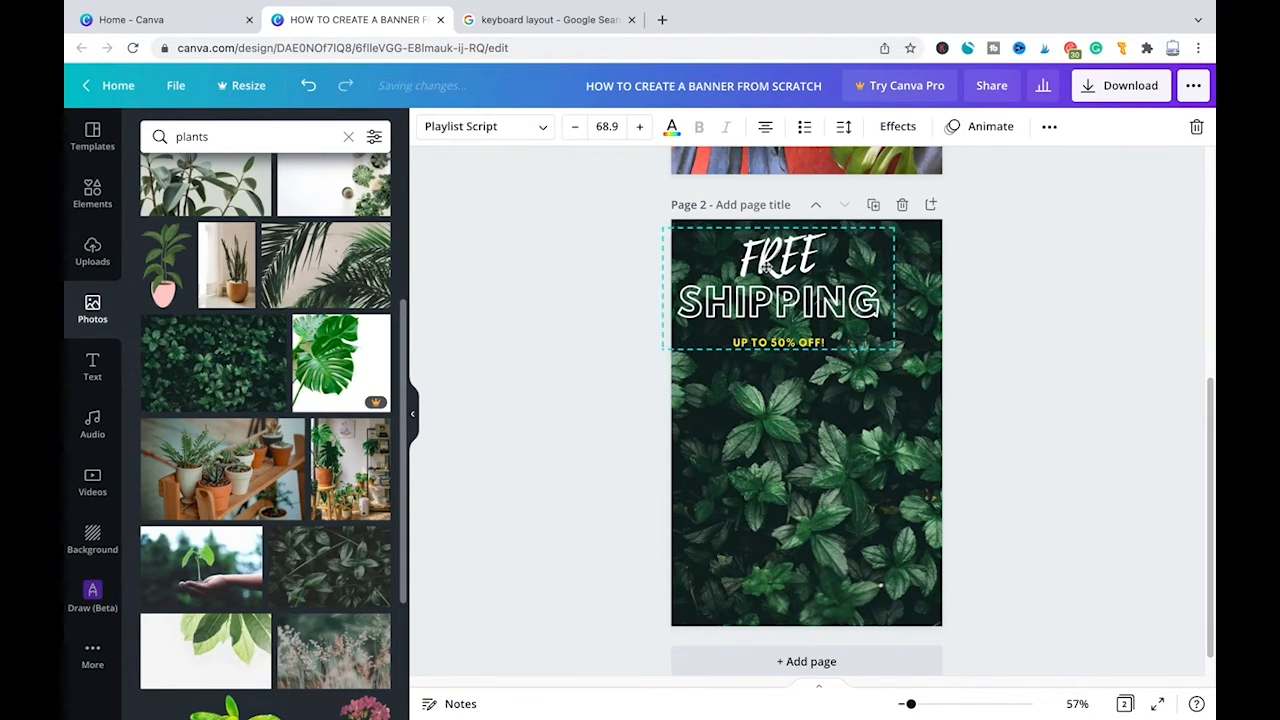
drag(895, 355, 938, 368)
click(818, 312)
drag(818, 312, 821, 313)
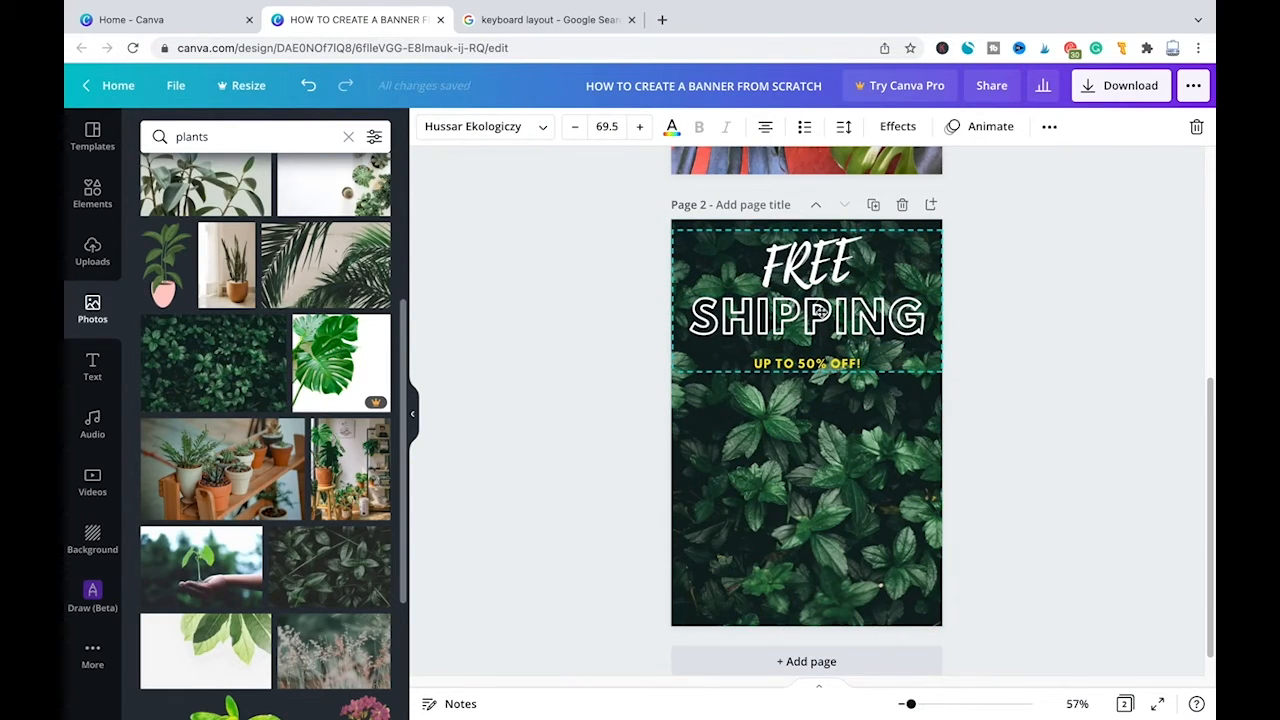
click(555, 420)
Search the photos for "woman" and place the cutout of the woman in a white sweater, enlarged, on the lower half of page 2.
scroll(603, 420, up, 3)
scroll(603, 420, down, 2)
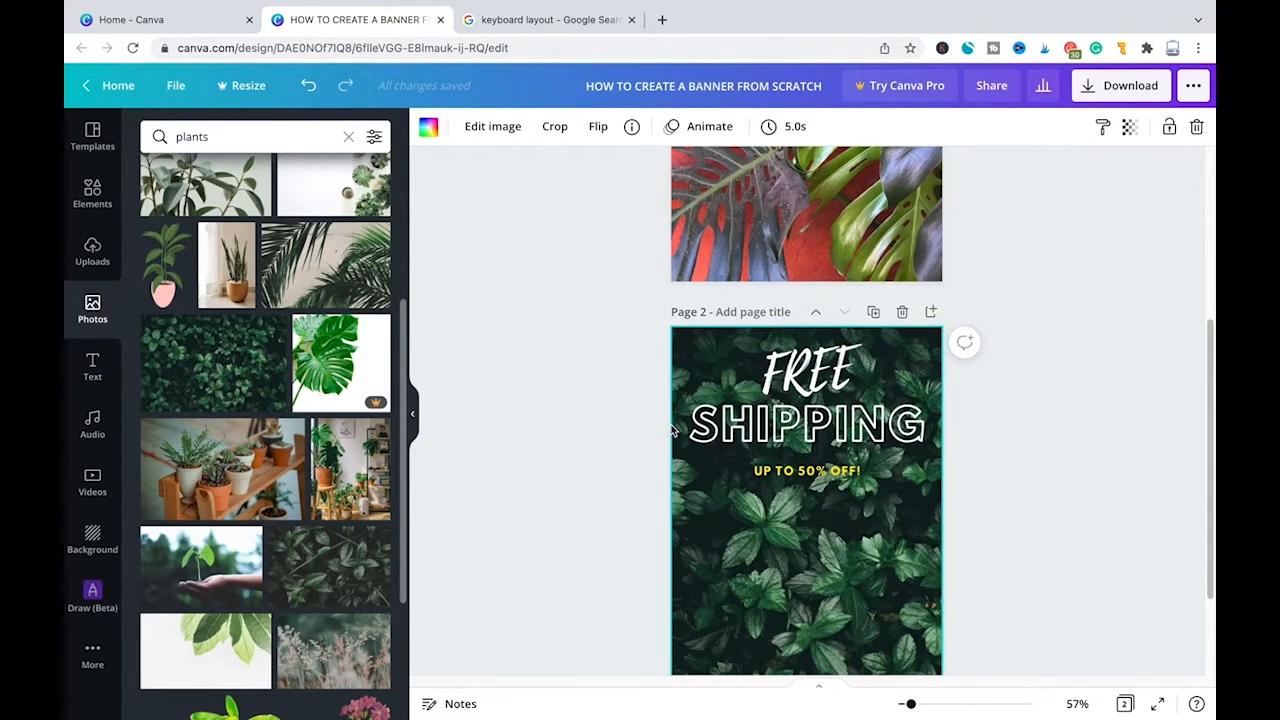
scroll(672, 430, down, 1)
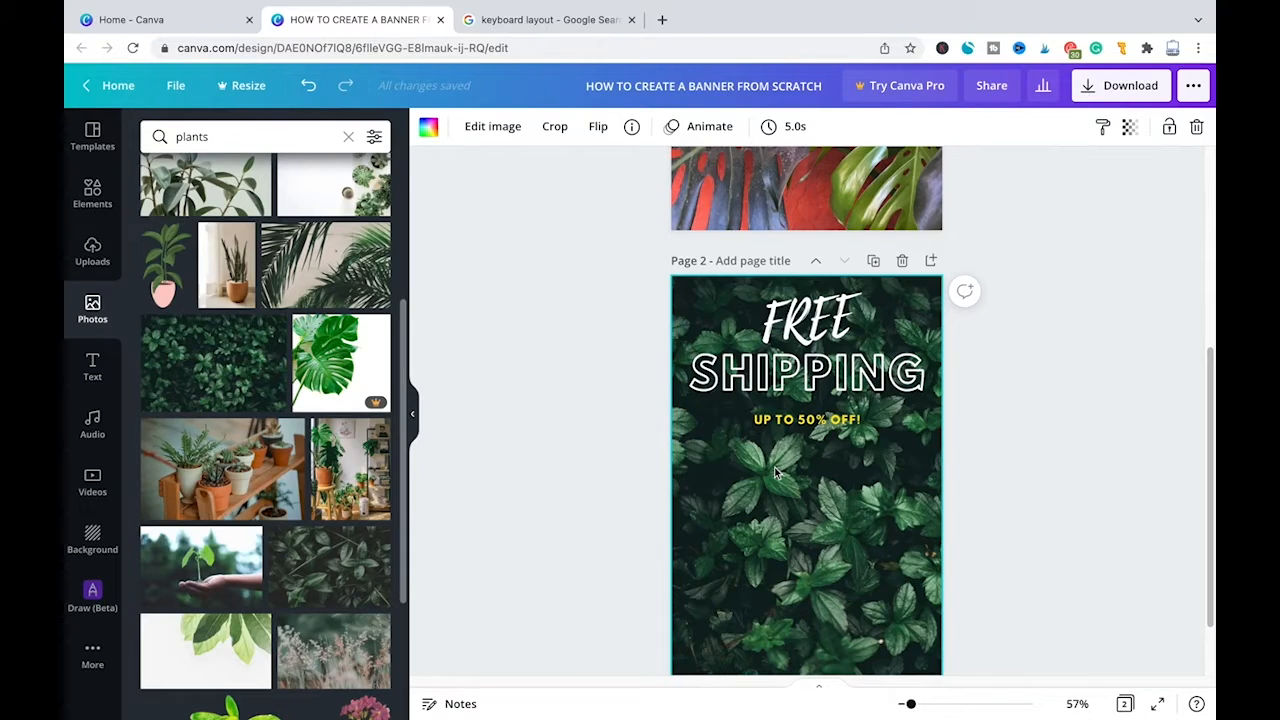
click(88, 308)
click(256, 136)
text(woman)
key(Return)
scroll(280, 367, down, 5)
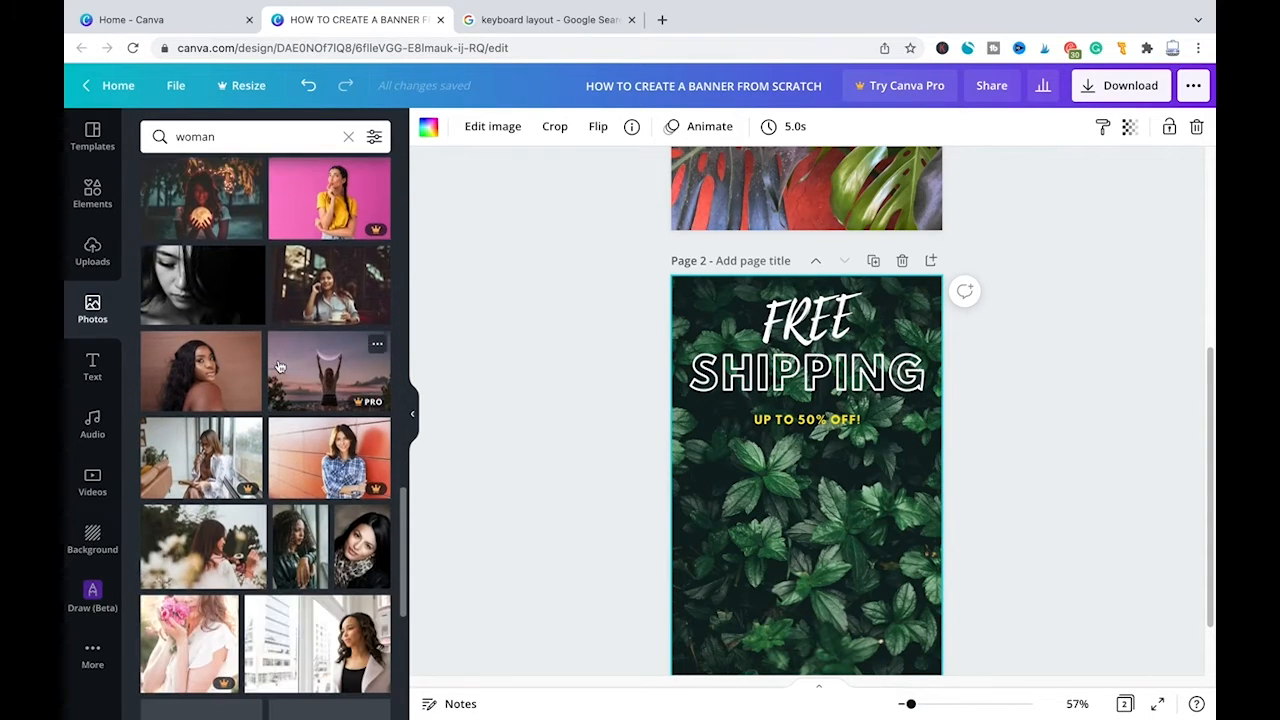
scroll(280, 367, down, 5)
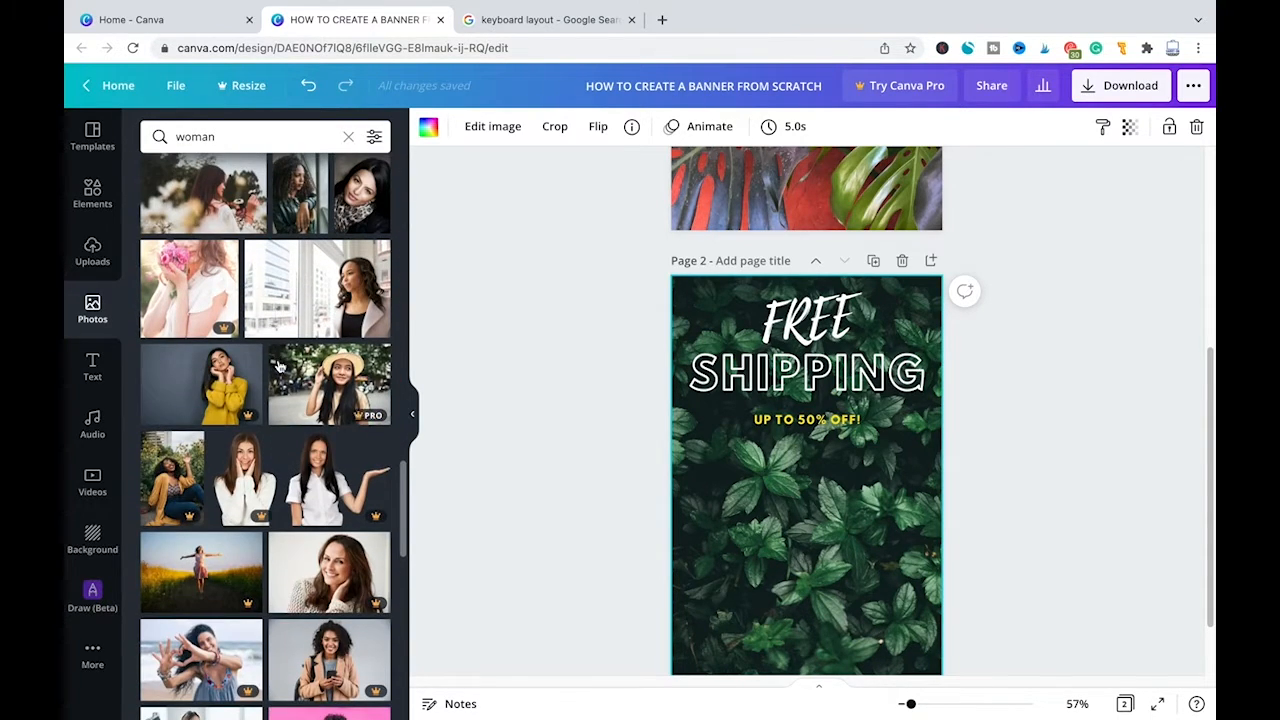
scroll(280, 367, down, 1)
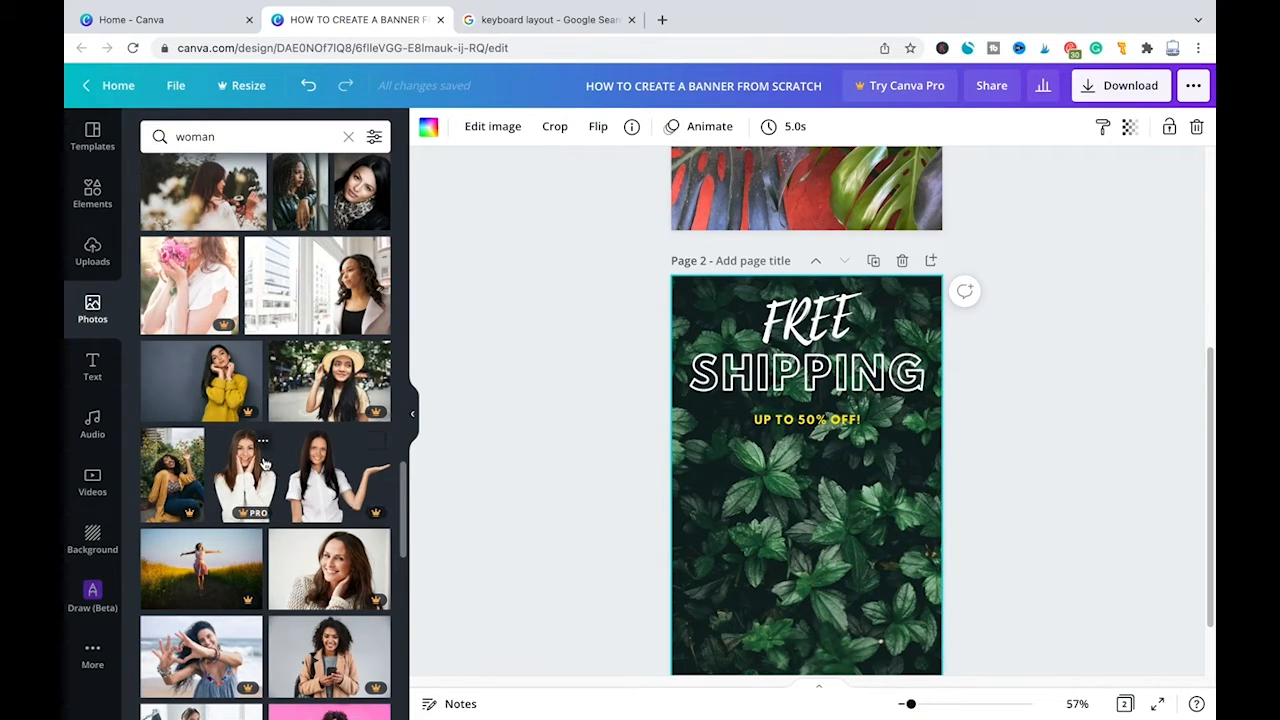
drag(245, 490, 840, 465)
drag(922, 319, 897, 360)
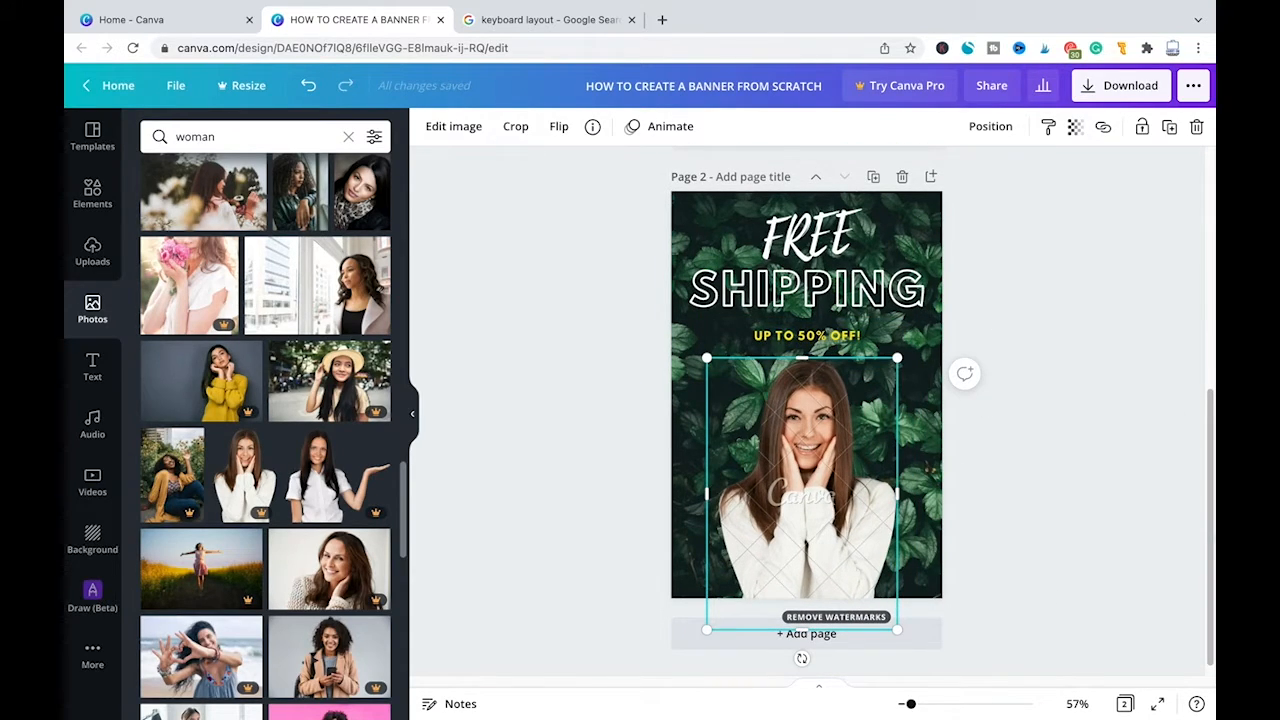
Look through more of the "woman" photos for an alternative to the placed cutout.
click(1125, 546)
click(811, 498)
scroll(417, 505, down, 1)
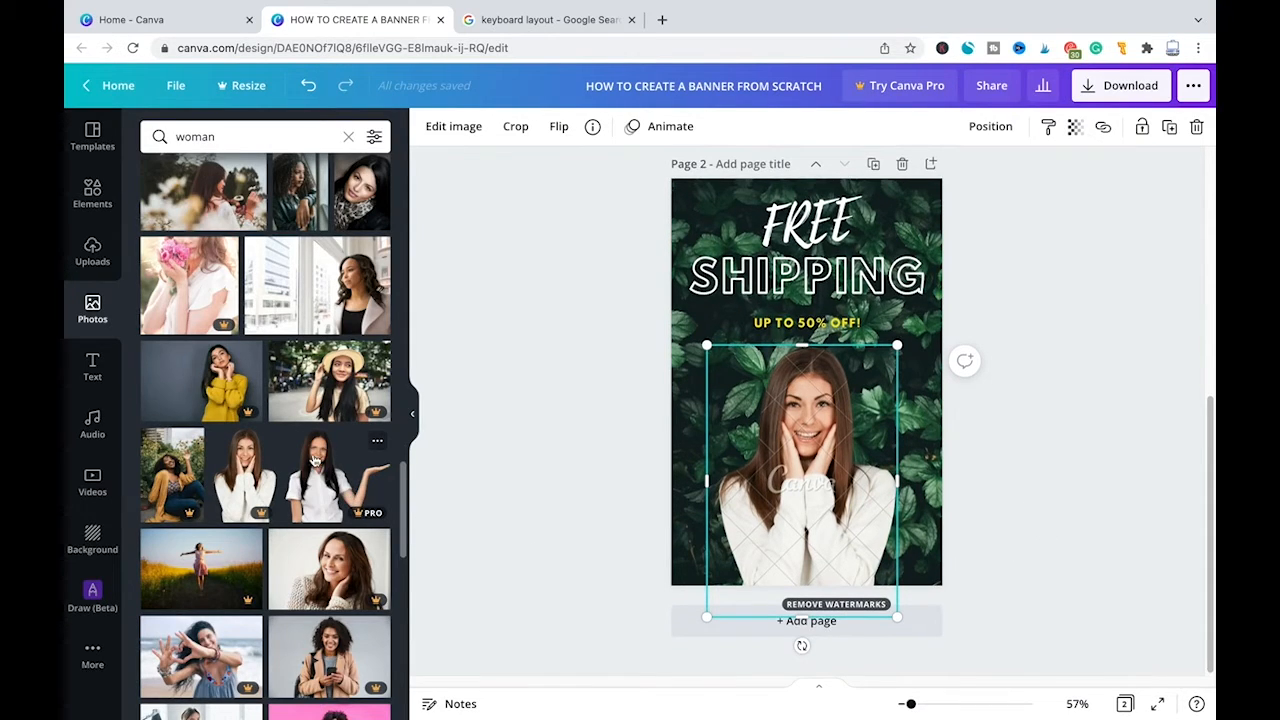
scroll(280, 453, down, 4)
scroll(278, 452, down, 3)
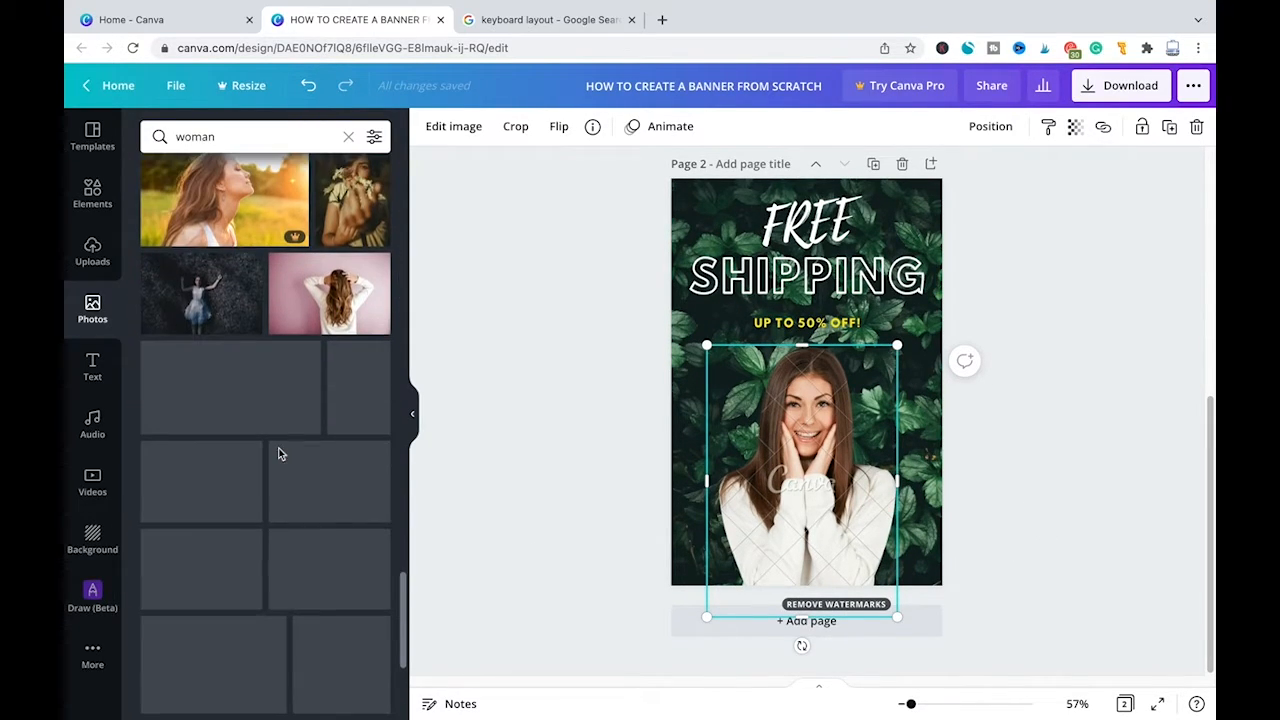
scroll(316, 487, down, 4)
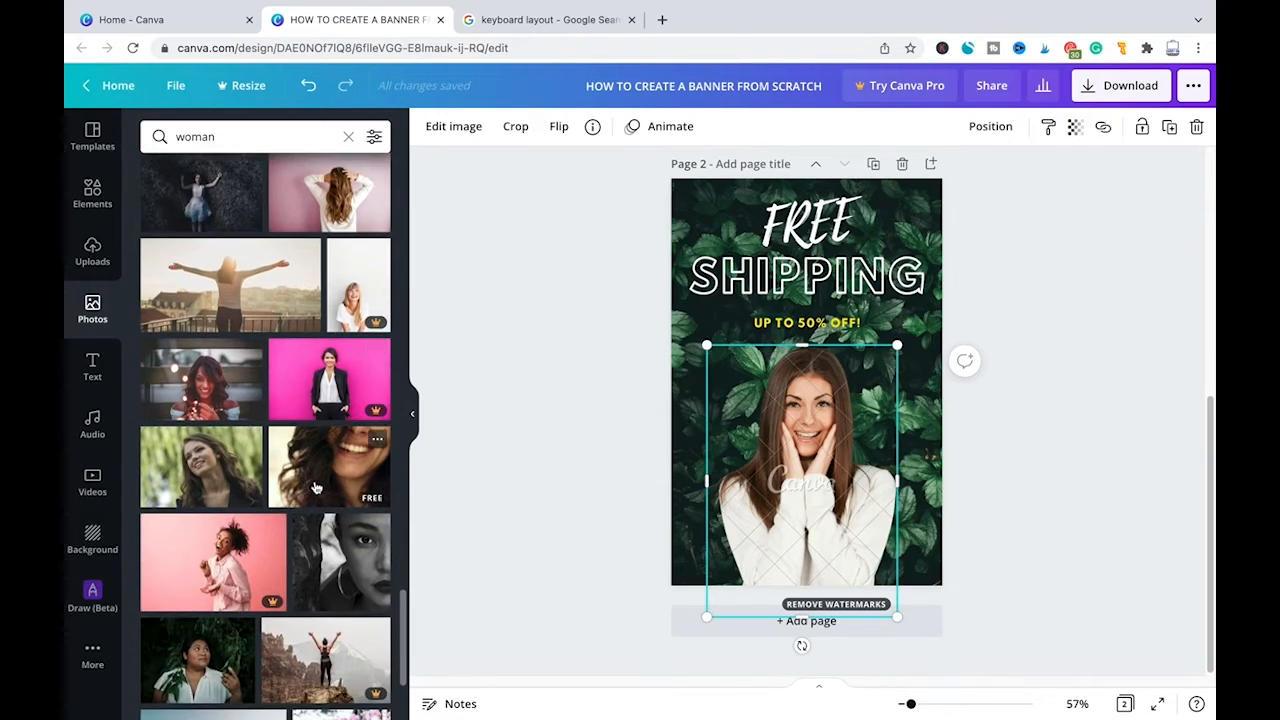
scroll(316, 487, down, 3)
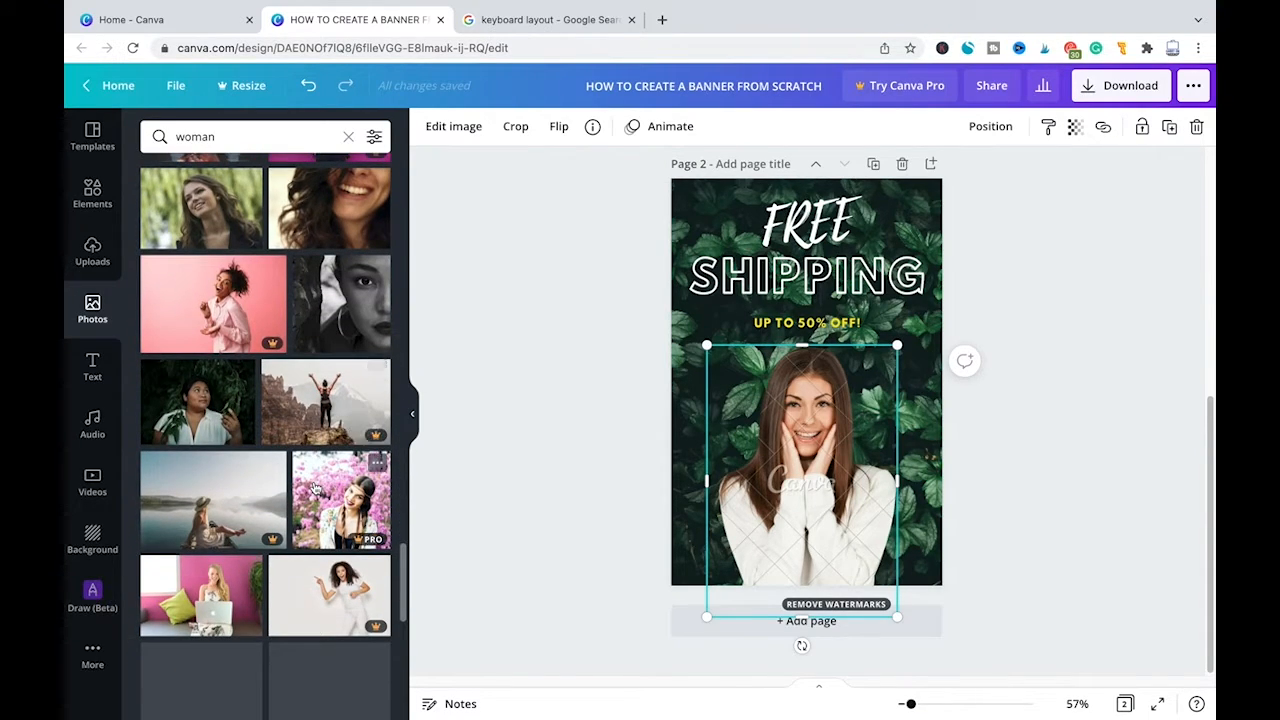
scroll(313, 487, down, 2)
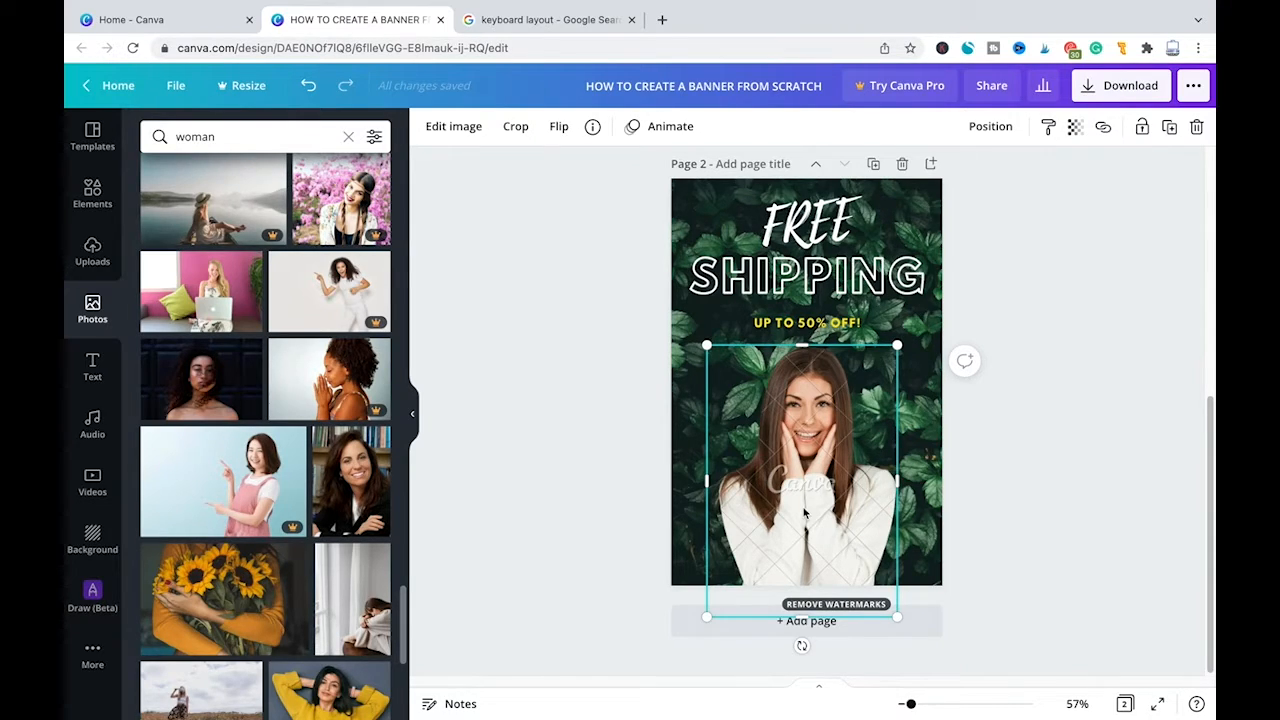
scroll(811, 512, up, 1)
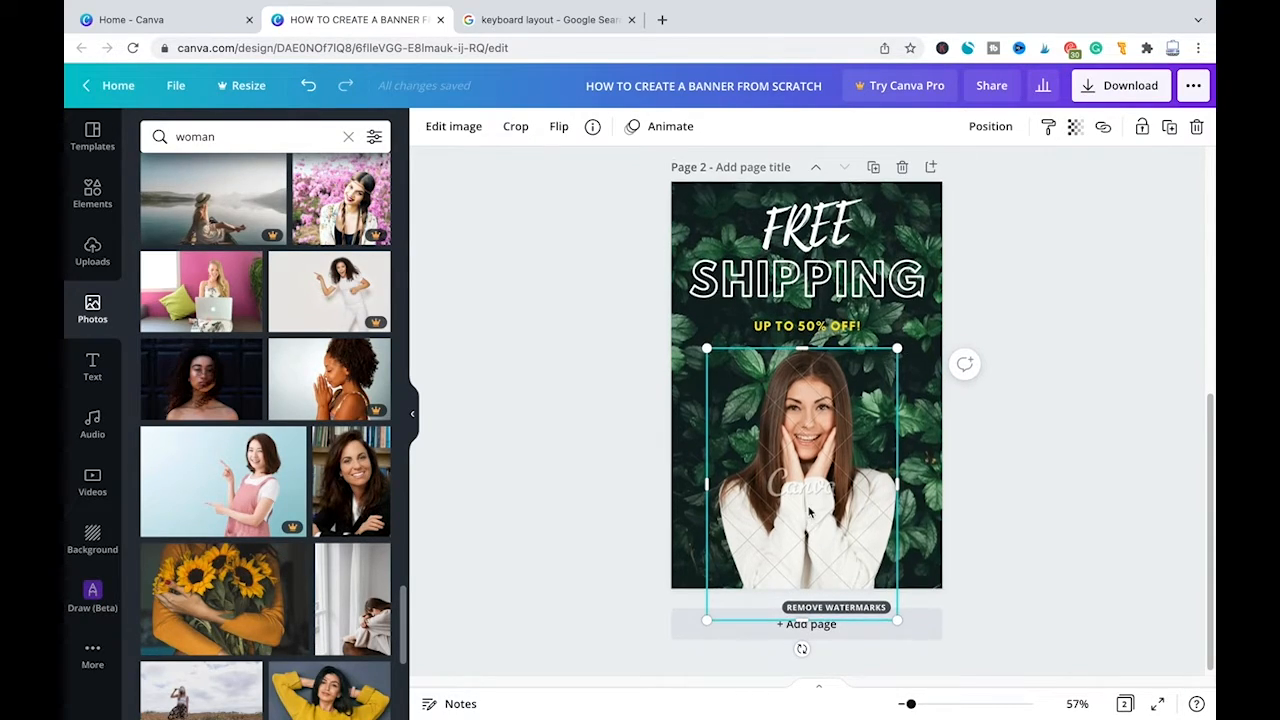
scroll(286, 390, up, 10)
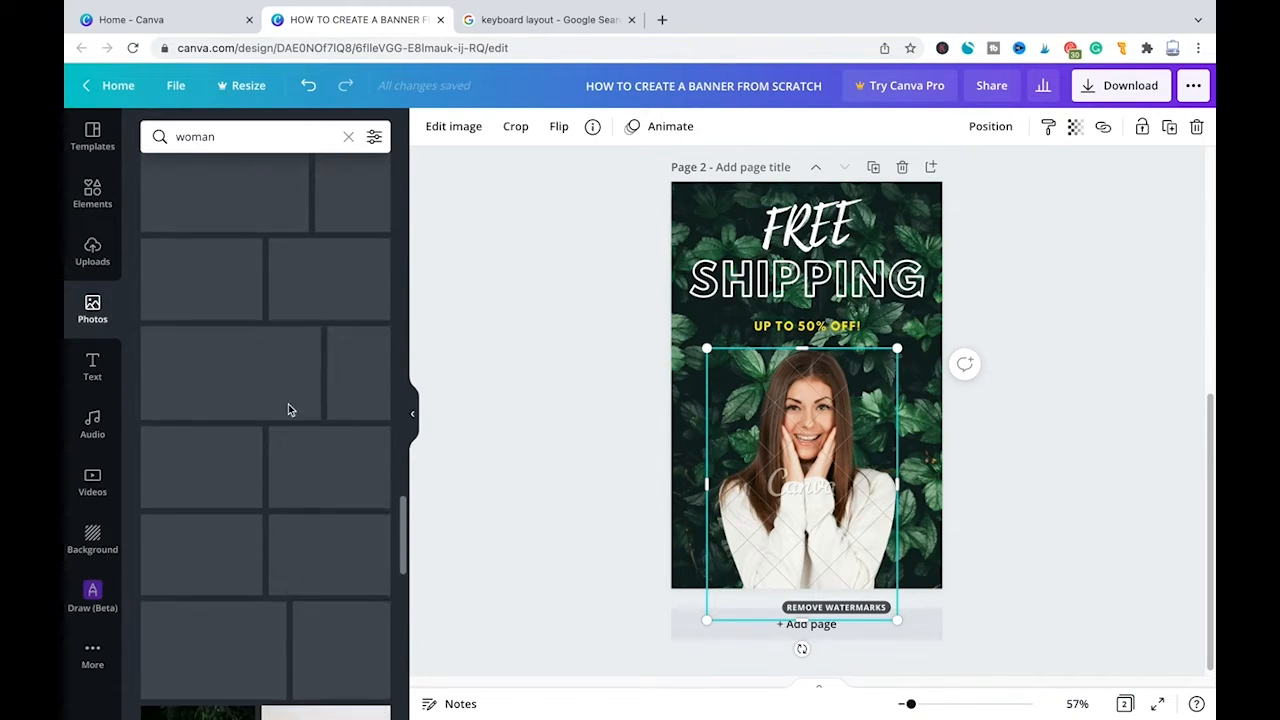
scroll(300, 440, down, 5)
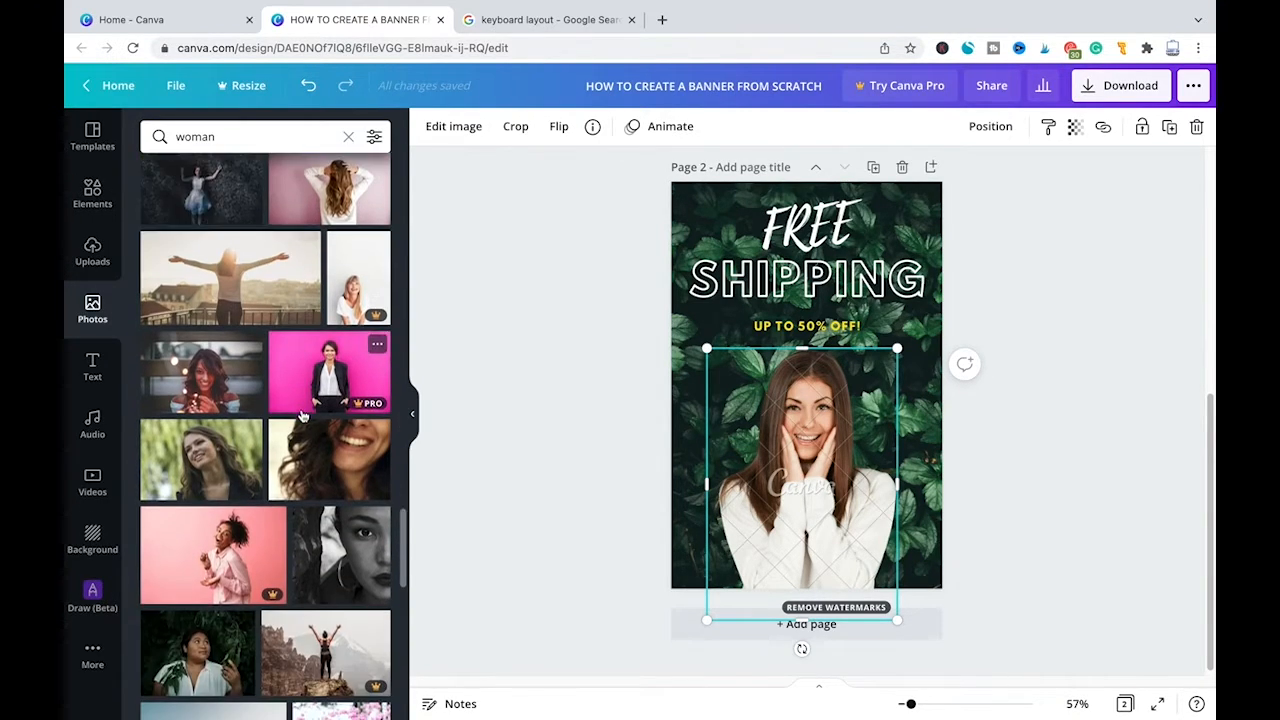
scroll(315, 457, down, 3)
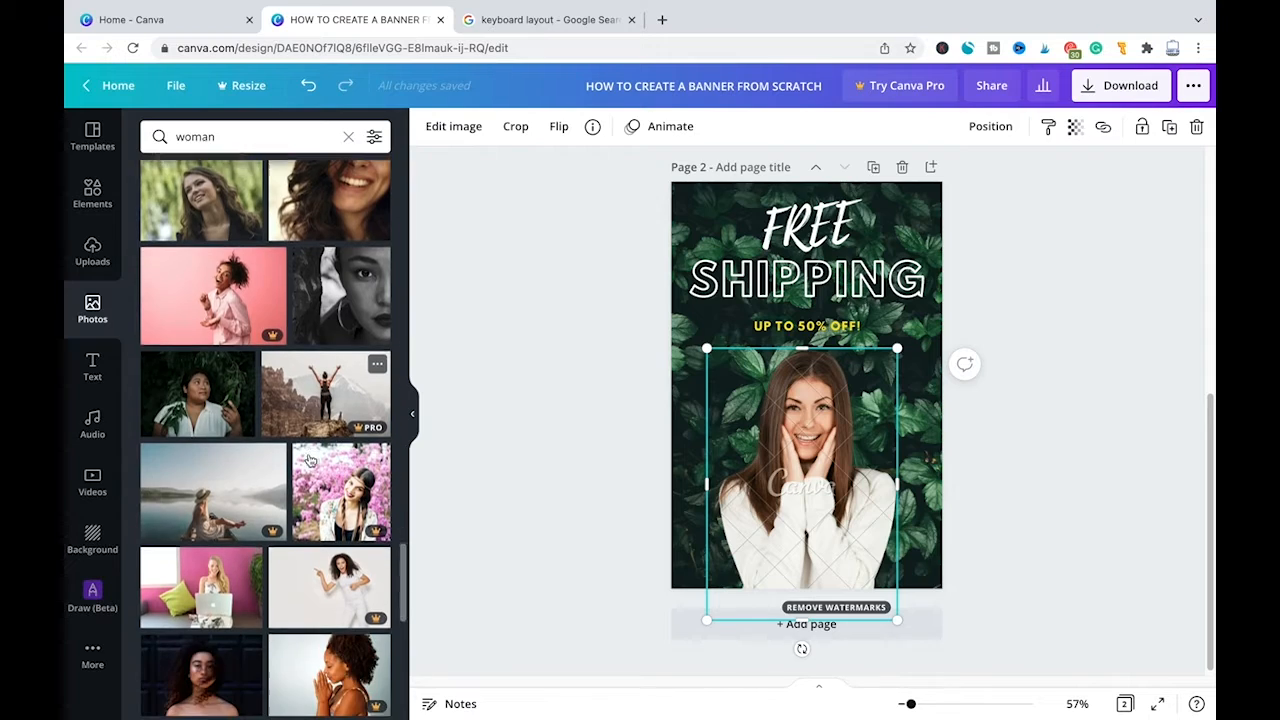
scroll(310, 460, down, 1)
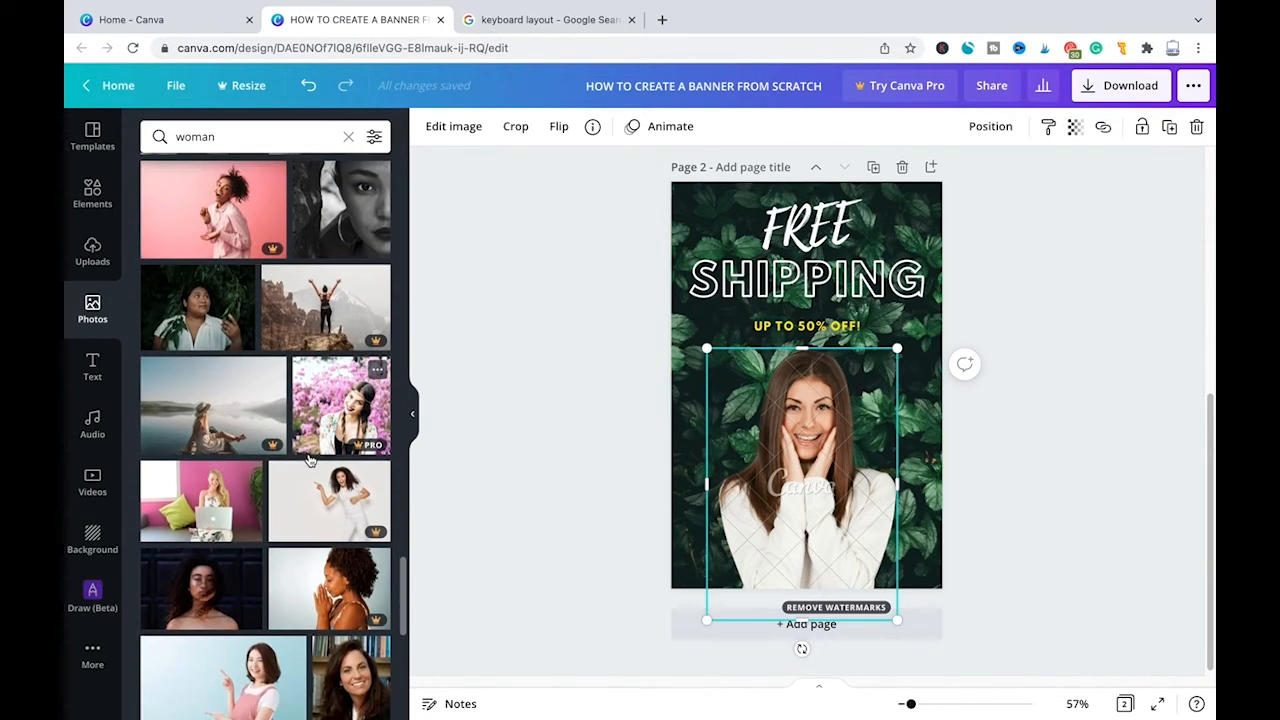
scroll(306, 459, down, 2)
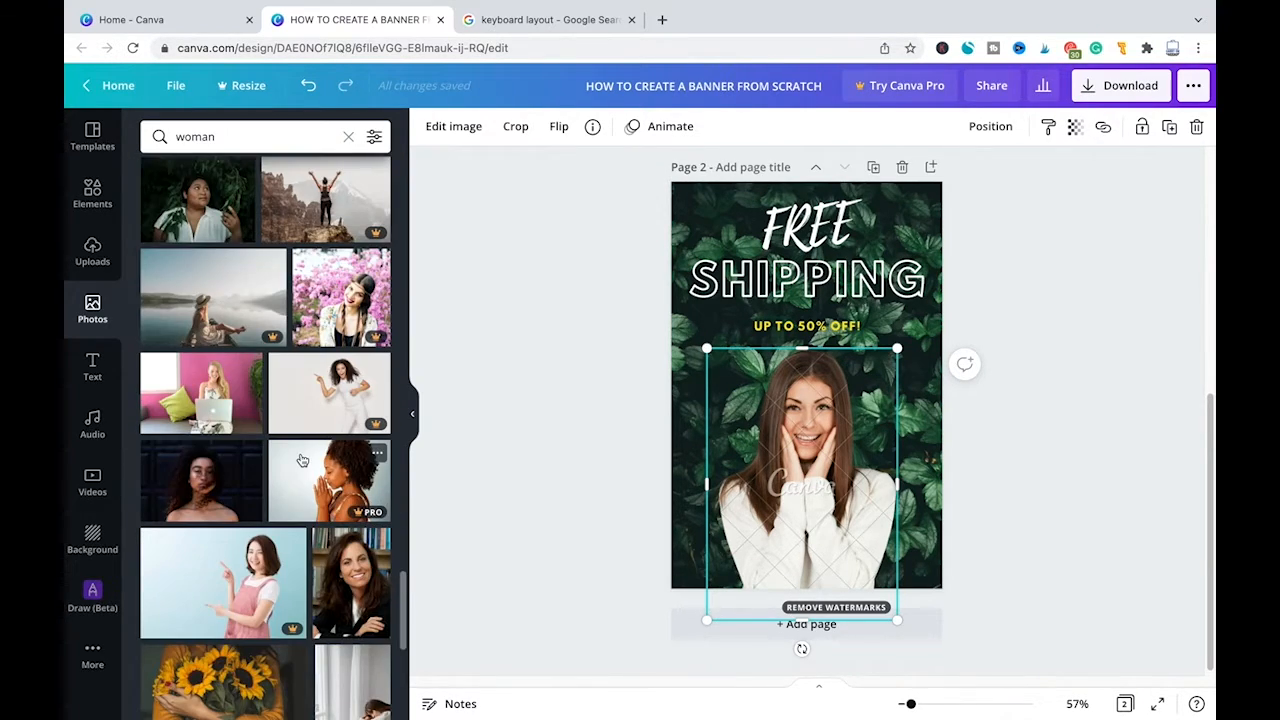
scroll(302, 460, down, 2)
scroll(380, 453, down, 3)
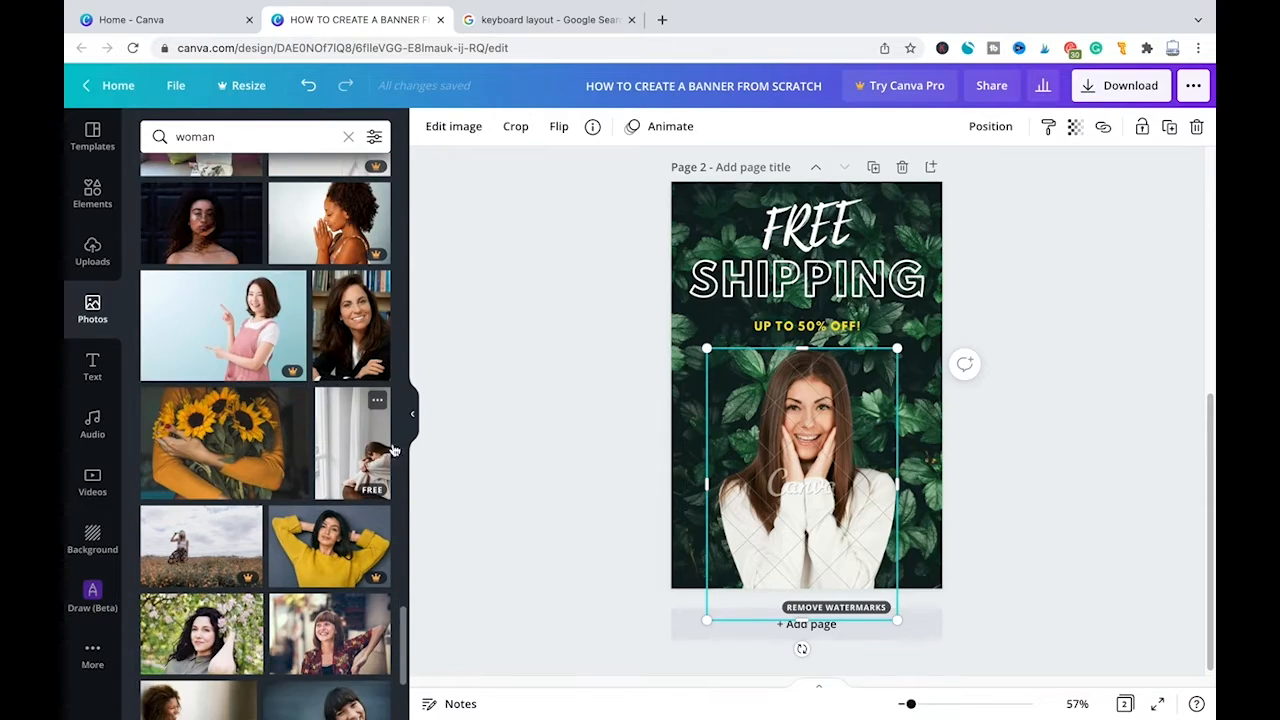
Delete the cutout photo of the woman from page 2.
click(1157, 588)
click(824, 553)
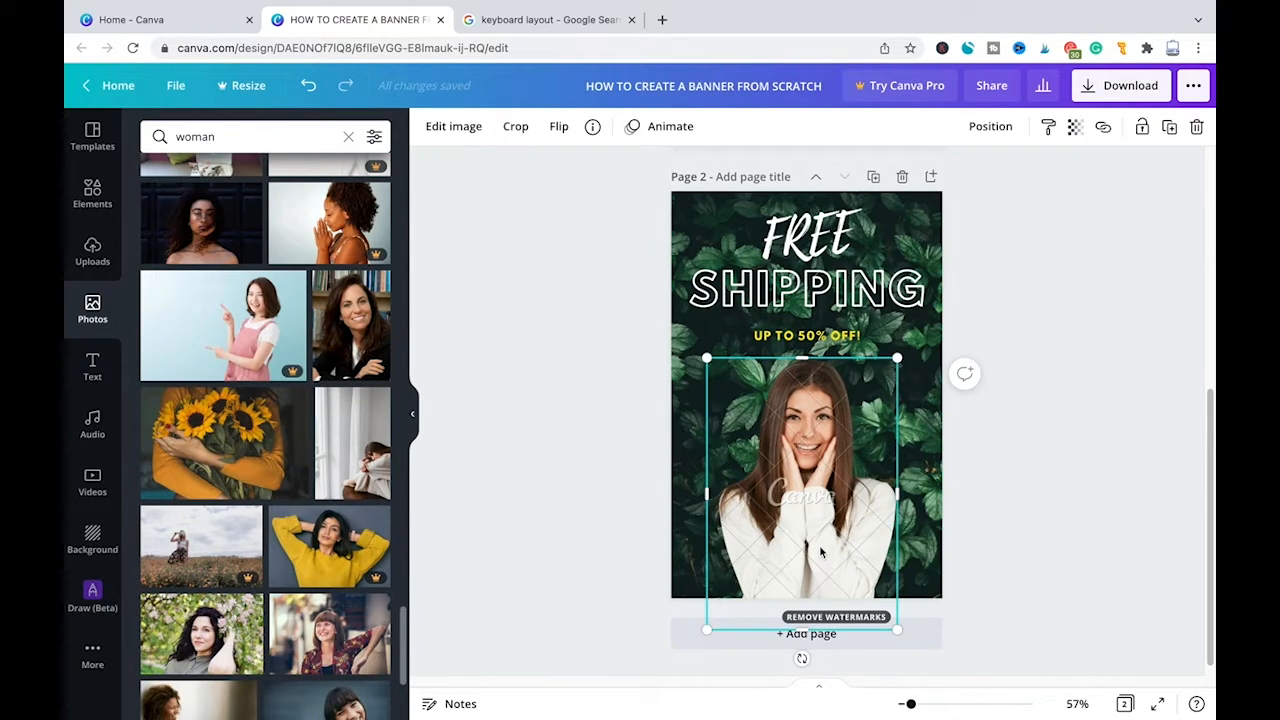
key(Delete)
Browse further through the "woman" photos for a free picture that suits page 2.
scroll(280, 432, up, 2)
scroll(314, 368, up, 1)
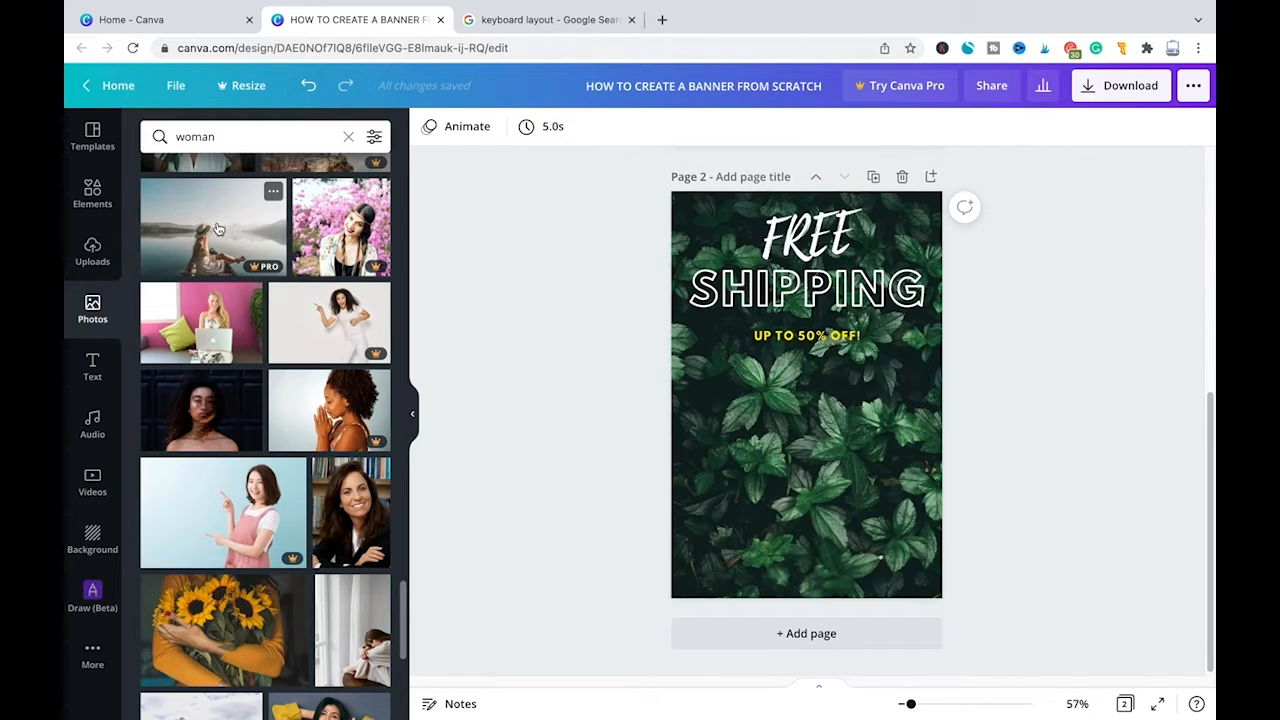
scroll(210, 240, down, 2)
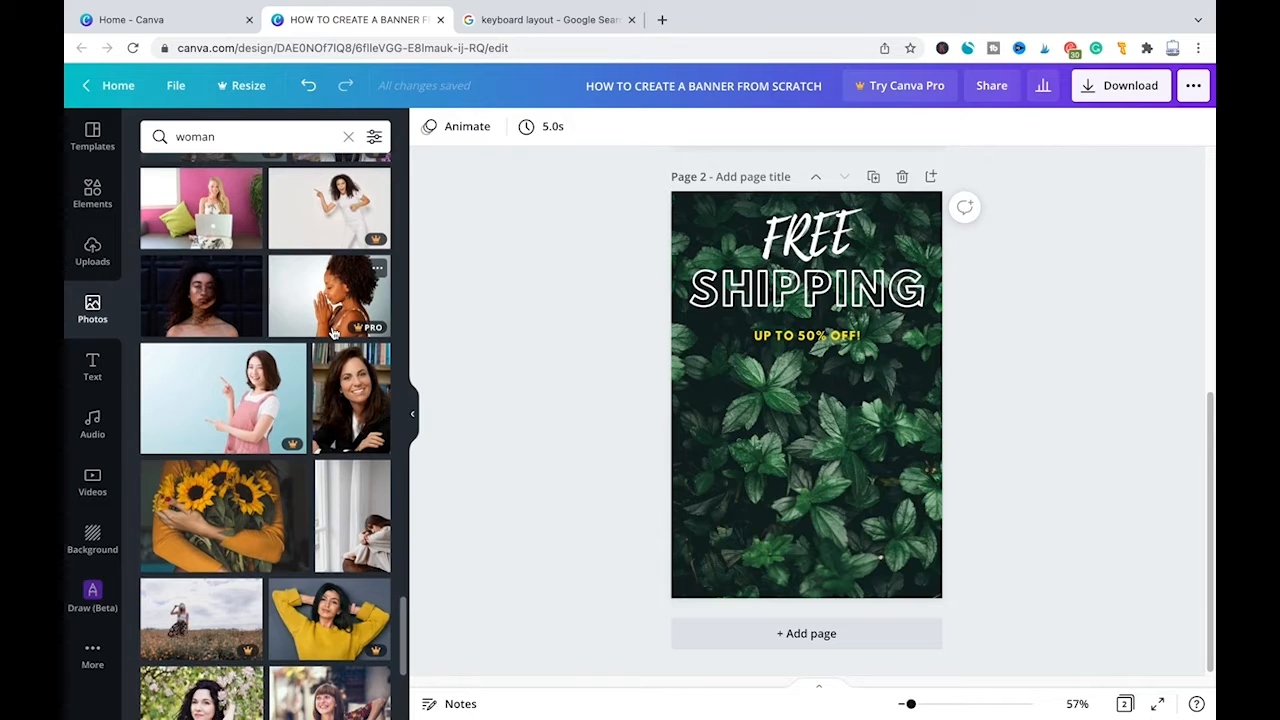
scroll(334, 332, down, 4)
scroll(283, 417, down, 2)
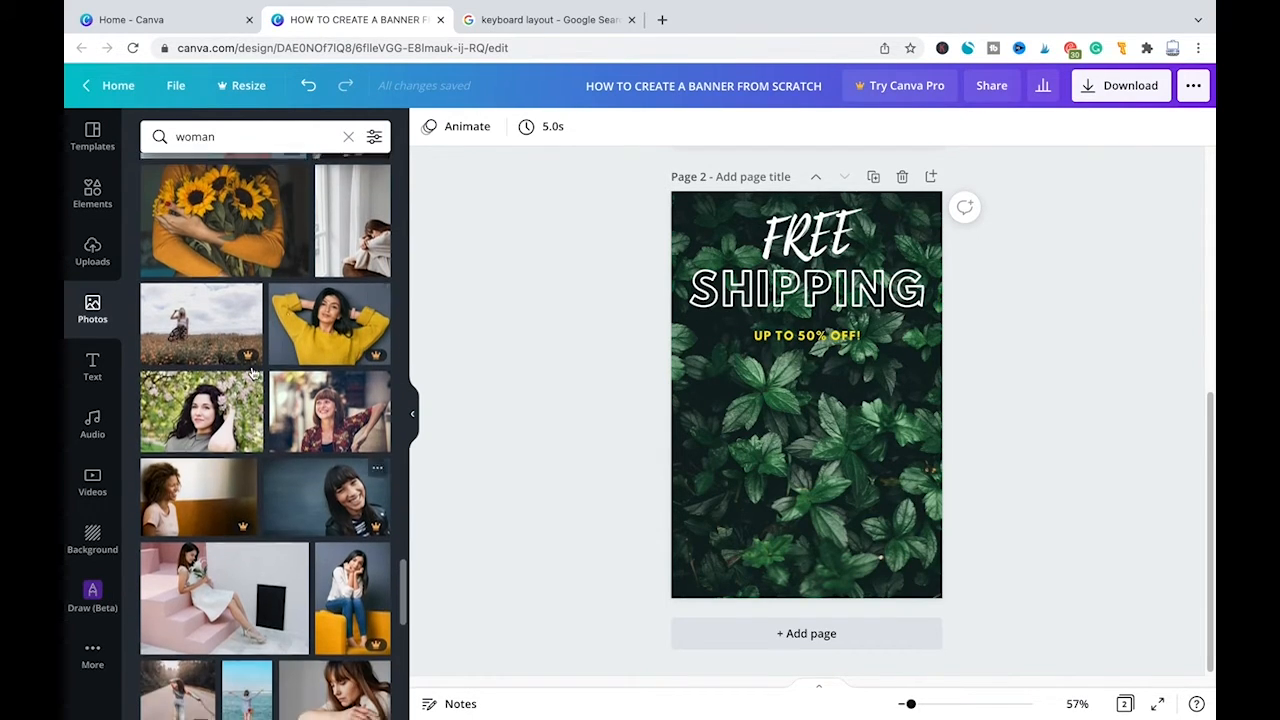
scroll(315, 505, down, 3)
scroll(320, 500, down, 6)
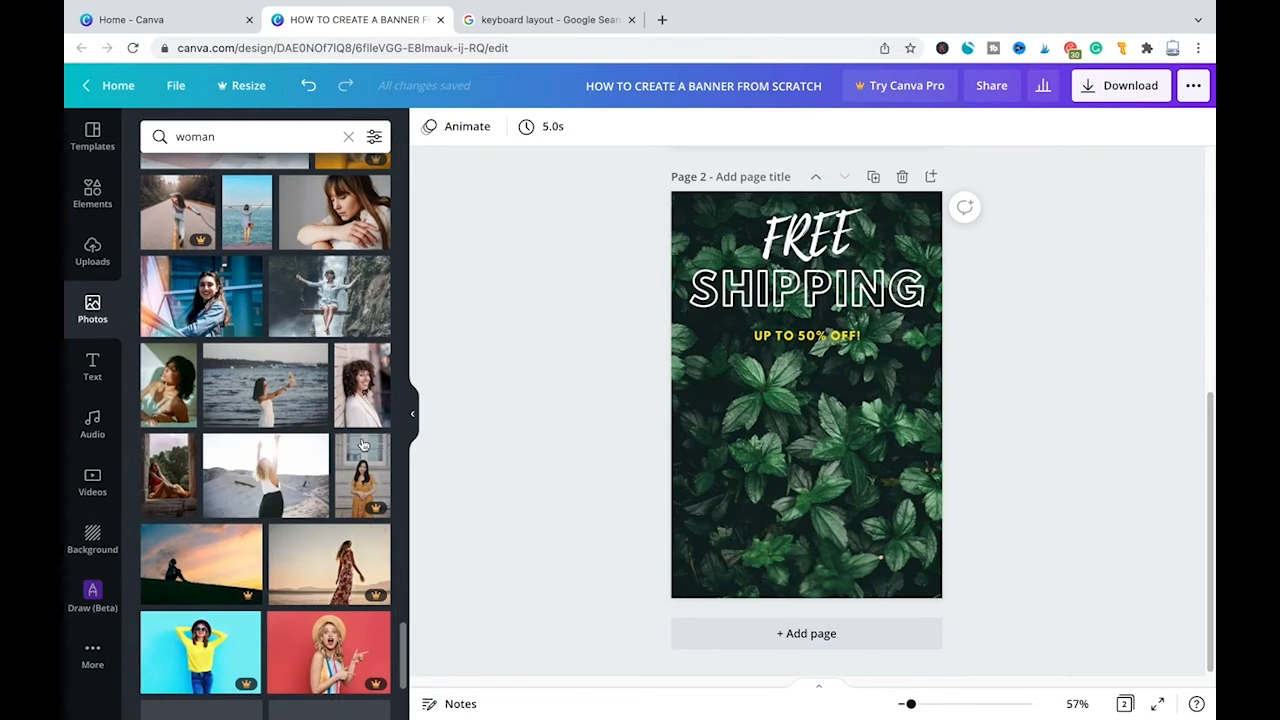
scroll(272, 556, down, 5)
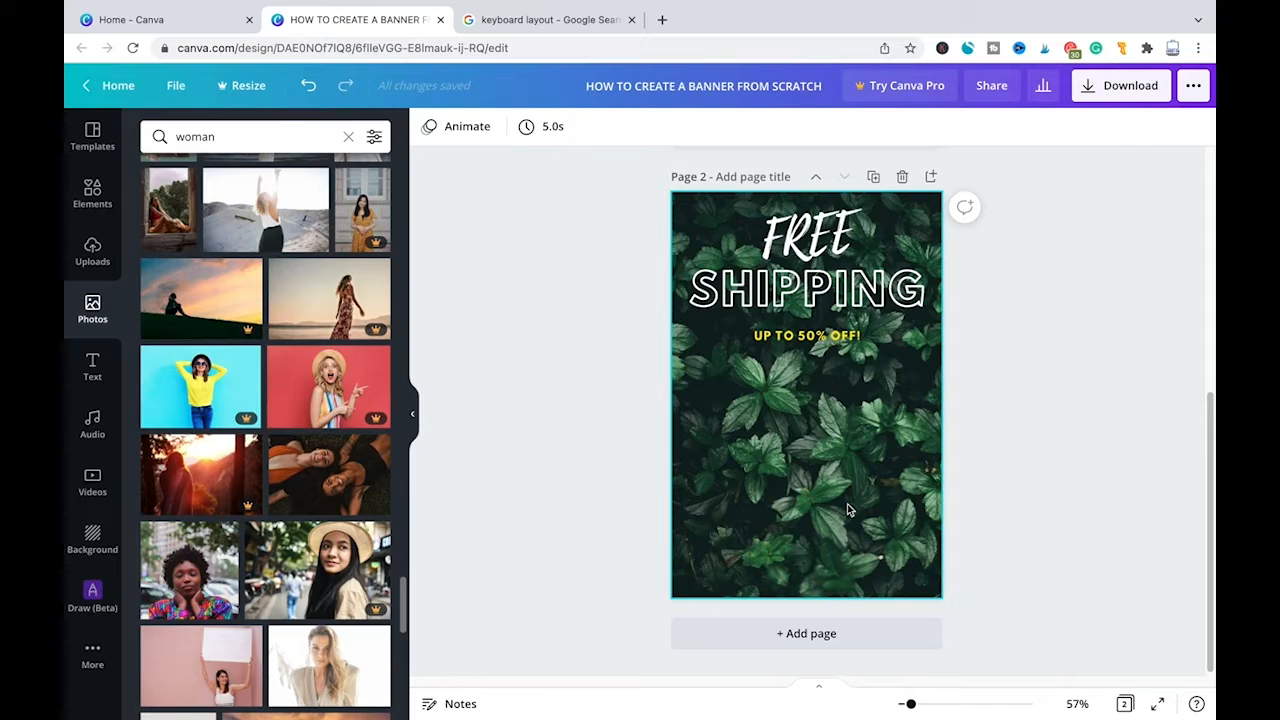
scroll(356, 456, down, 6)
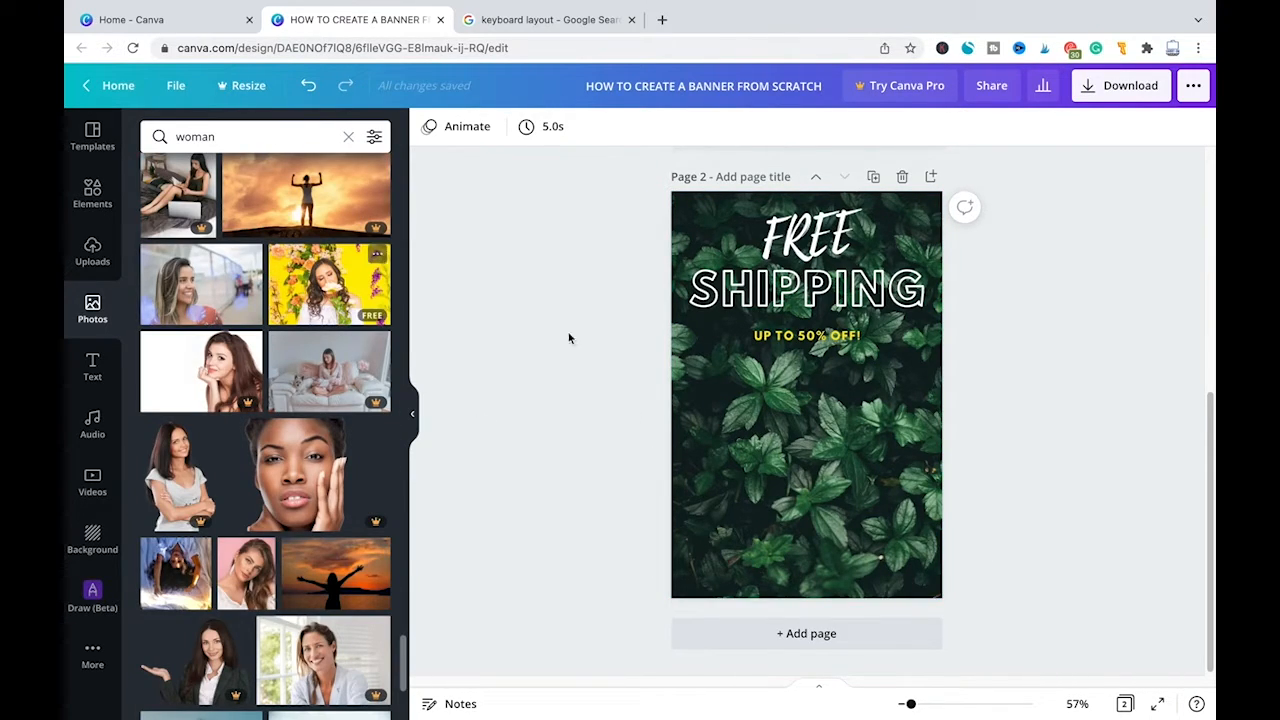
Search the elements for "plant" and place the plant in a pink pot, enlarged and centered, on the lower half of page 2.
click(95, 192)
double_click(217, 134)
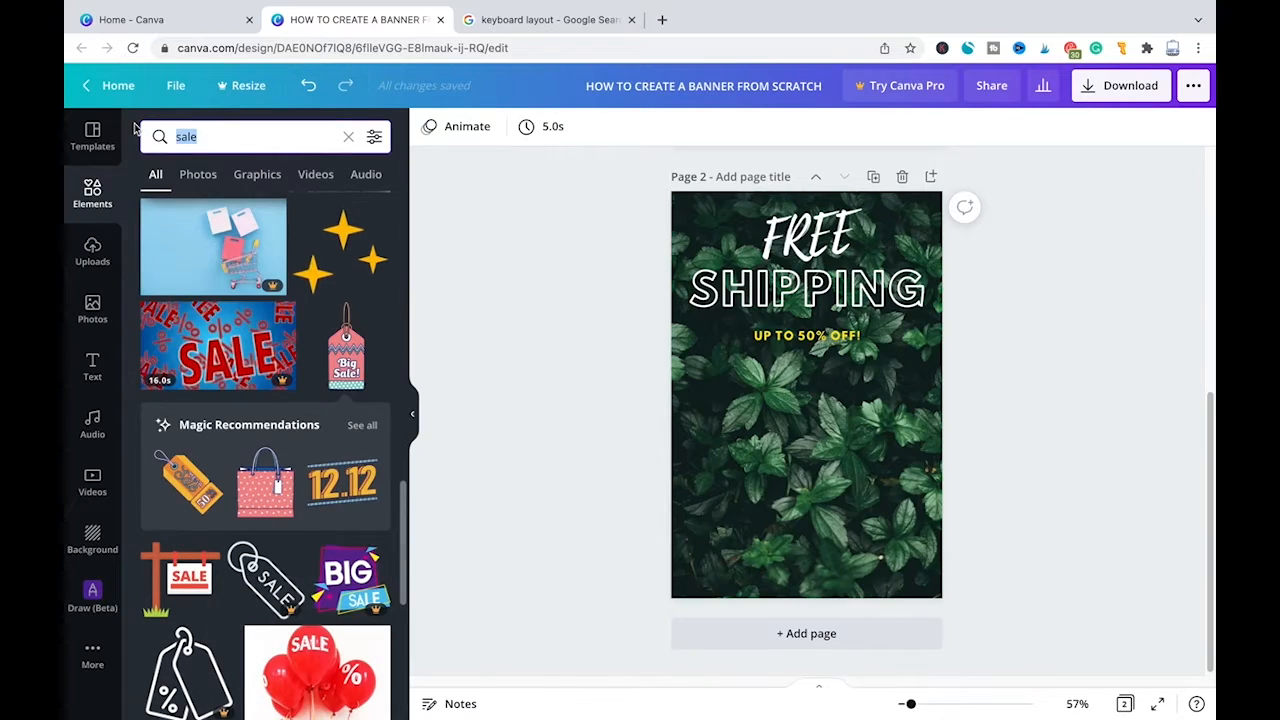
key(BackSpace)
text(pl)
key(BackSpace)
key(BackSpace)
text(plant)
key(Return)
scroll(300, 420, down, 3)
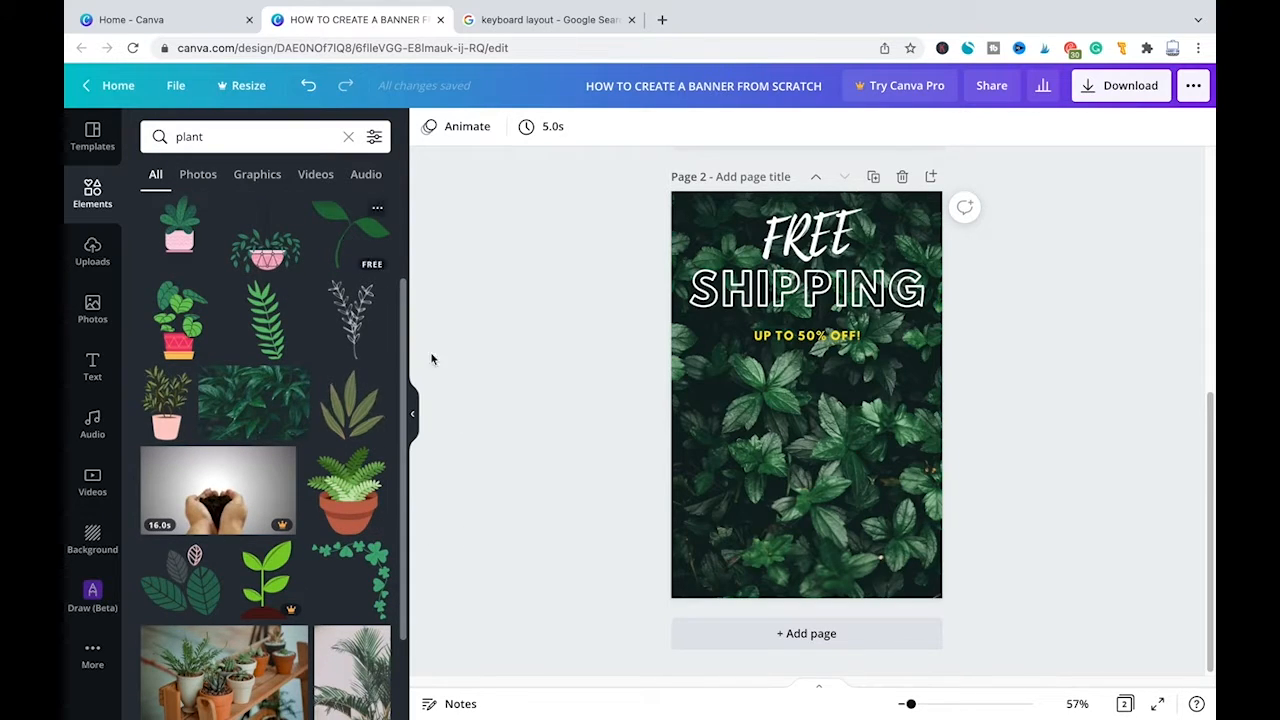
scroll(248, 325, down, 3)
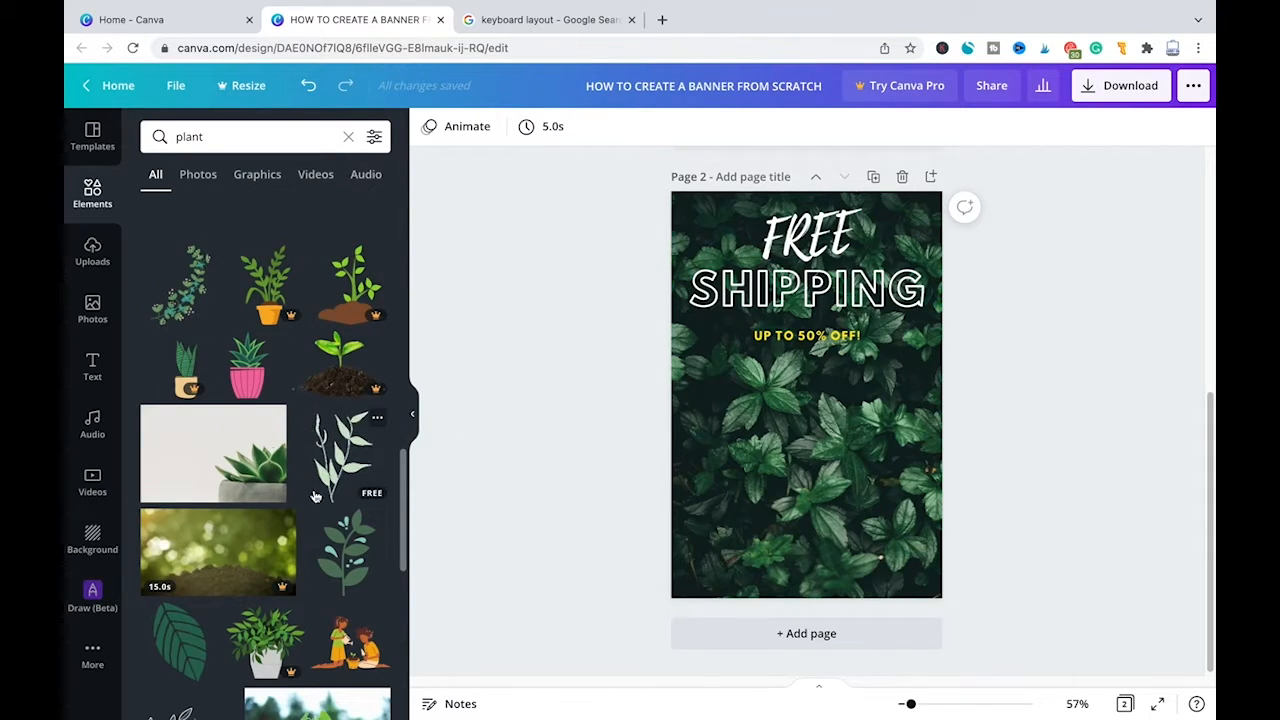
drag(640, 420, 849, 596)
drag(786, 444, 818, 440)
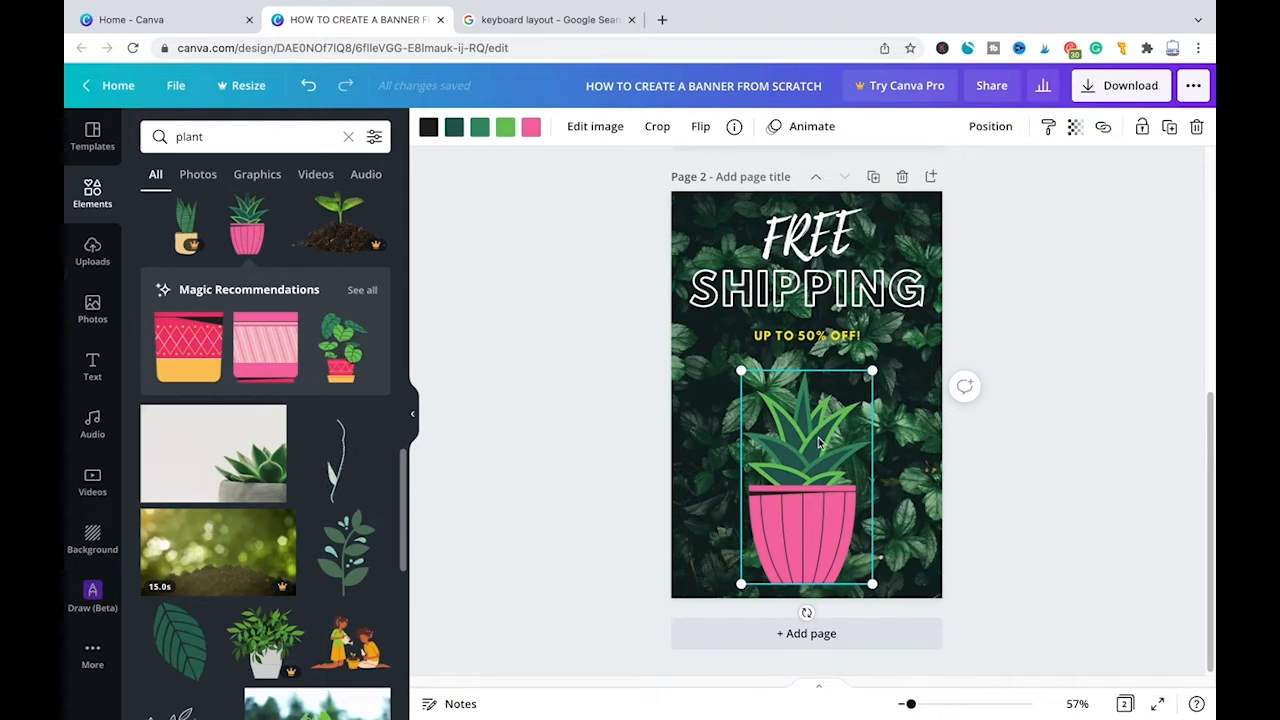
Duplicate the pink potted plant twice and arrange the three overlapping in a row along page 2's bottom edge, with the pots partly cropped.
key(ctrl+d)
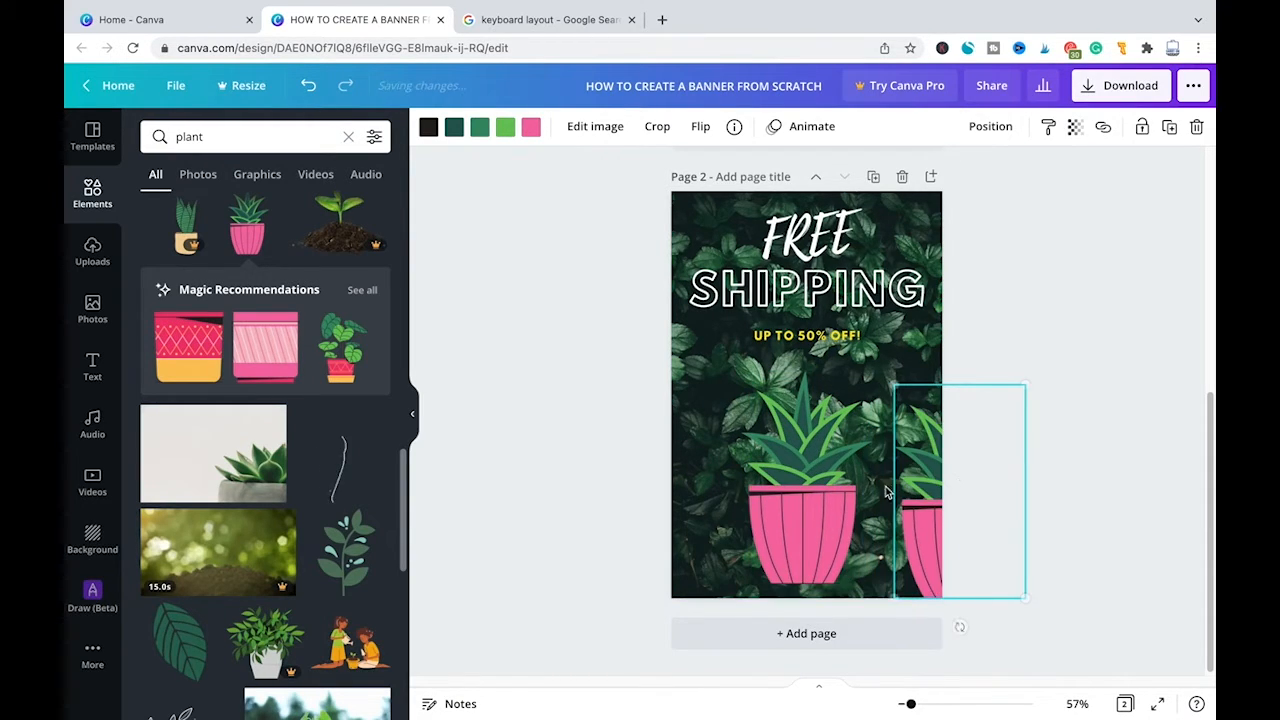
key(super+v)
drag(815, 500, 740, 573)
drag(803, 434, 830, 578)
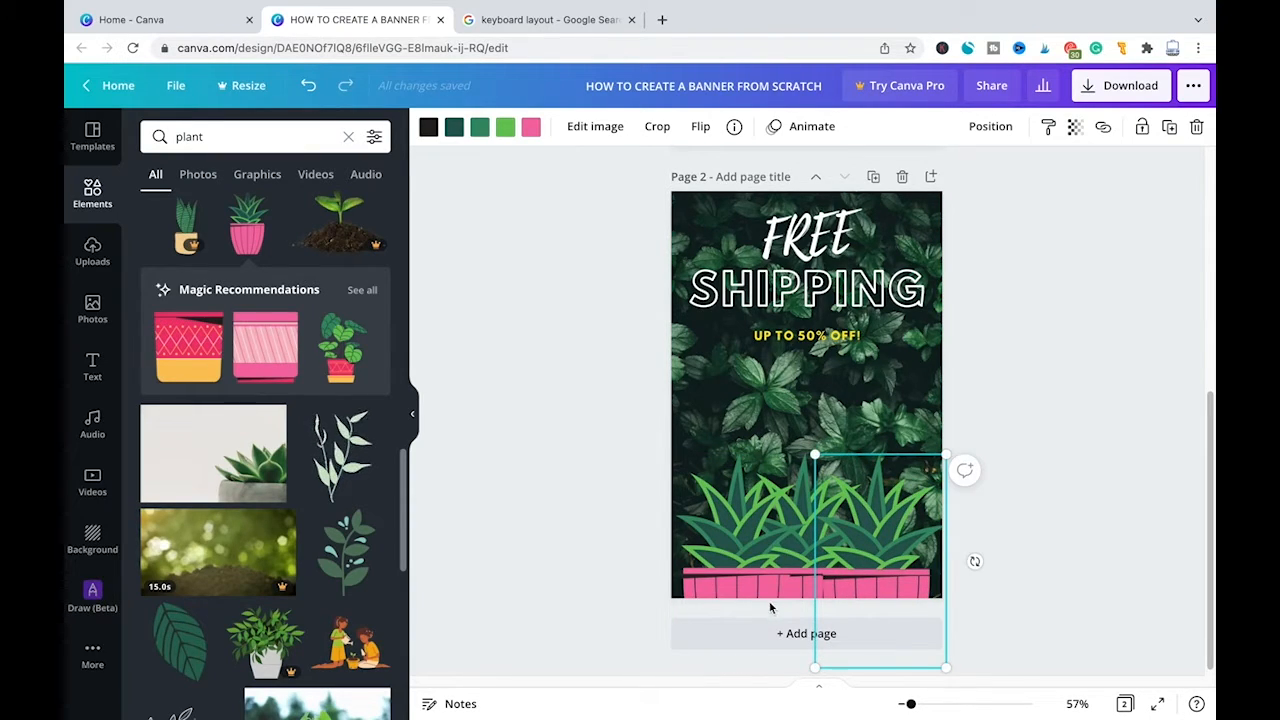
drag(813, 583, 817, 580)
click(765, 392)
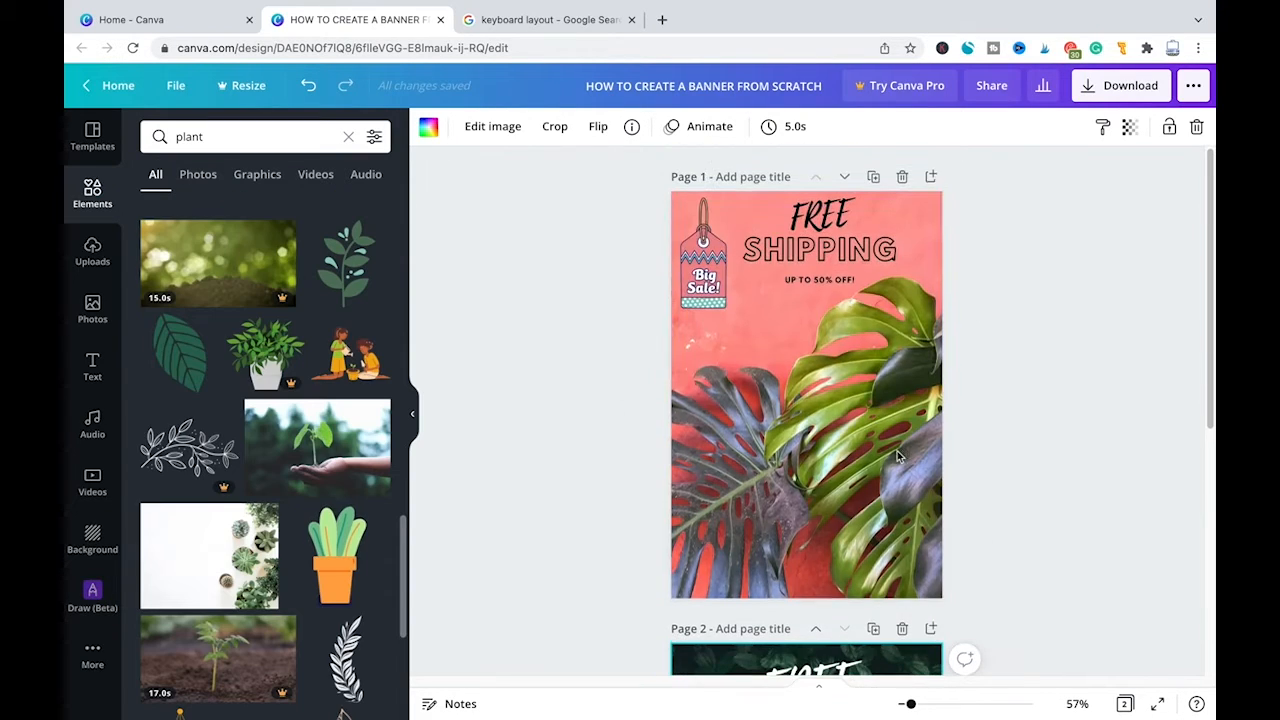
Open the download settings for the banner design and set the file type to JPG.
scroll(732, 415, down, 3)
scroll(822, 325, up, 3)
click(1116, 82)
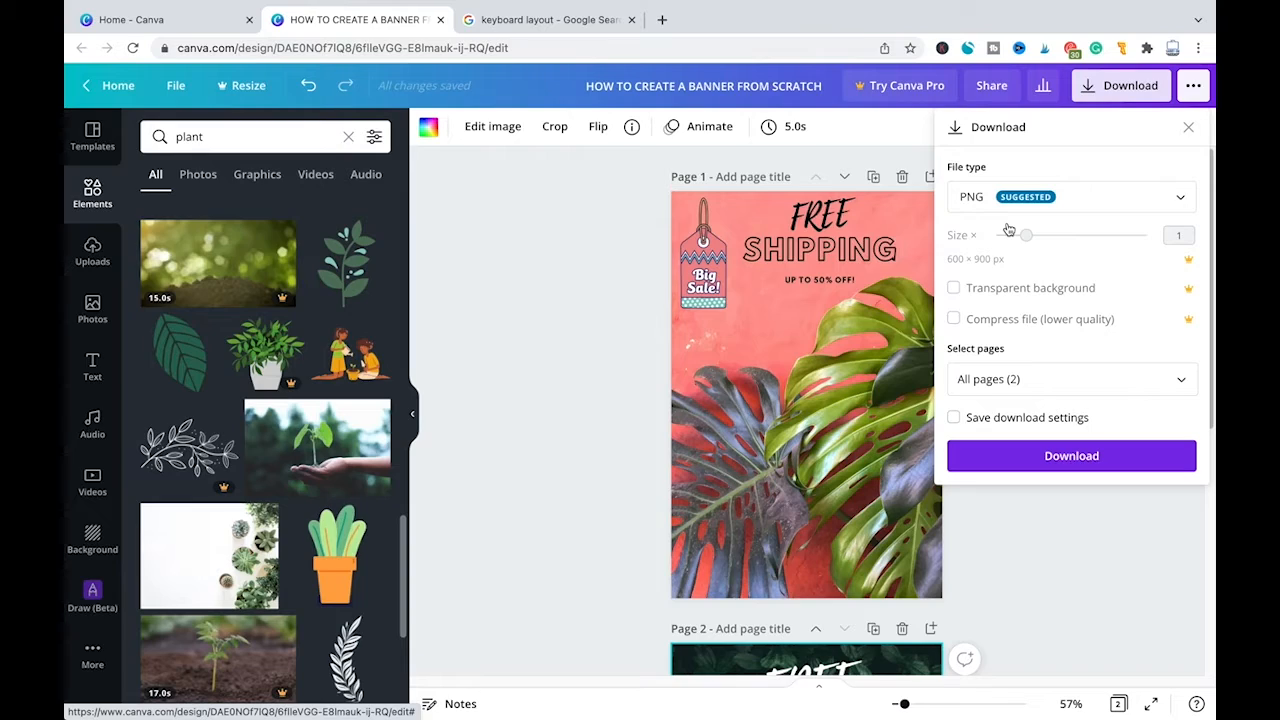
click(990, 198)
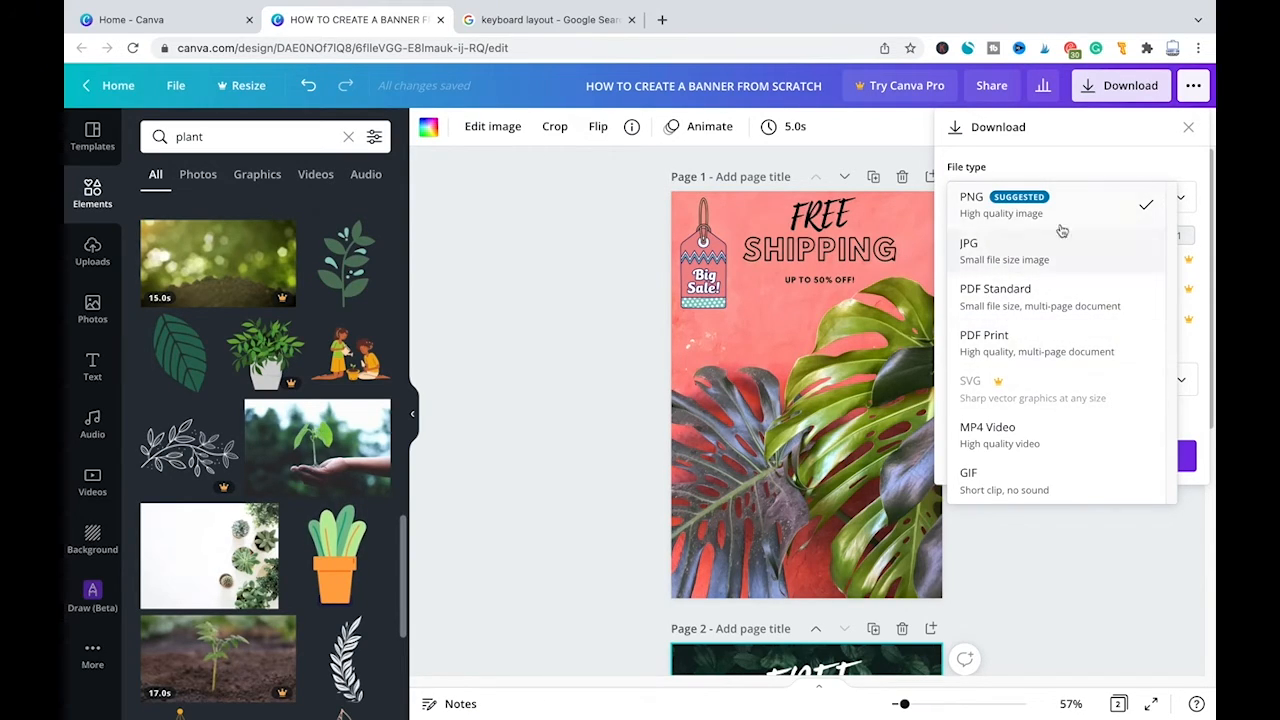
click(1031, 257)
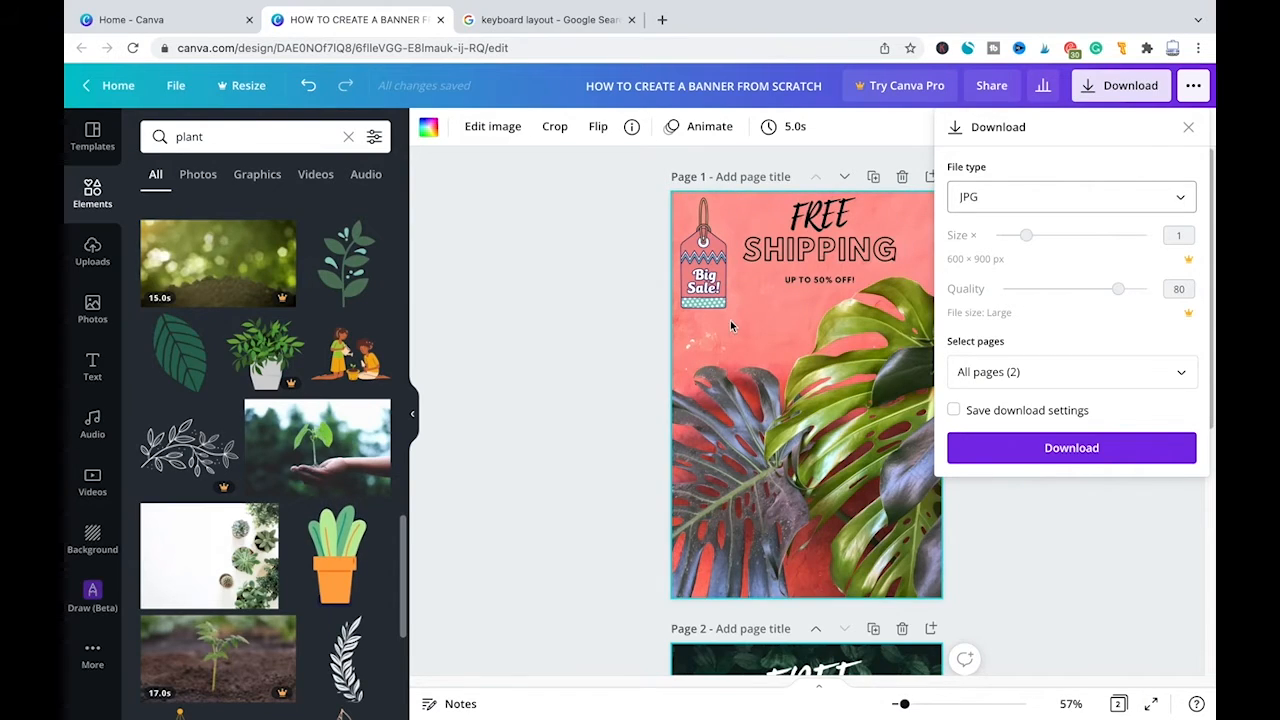
scroll(731, 323, down, 1)
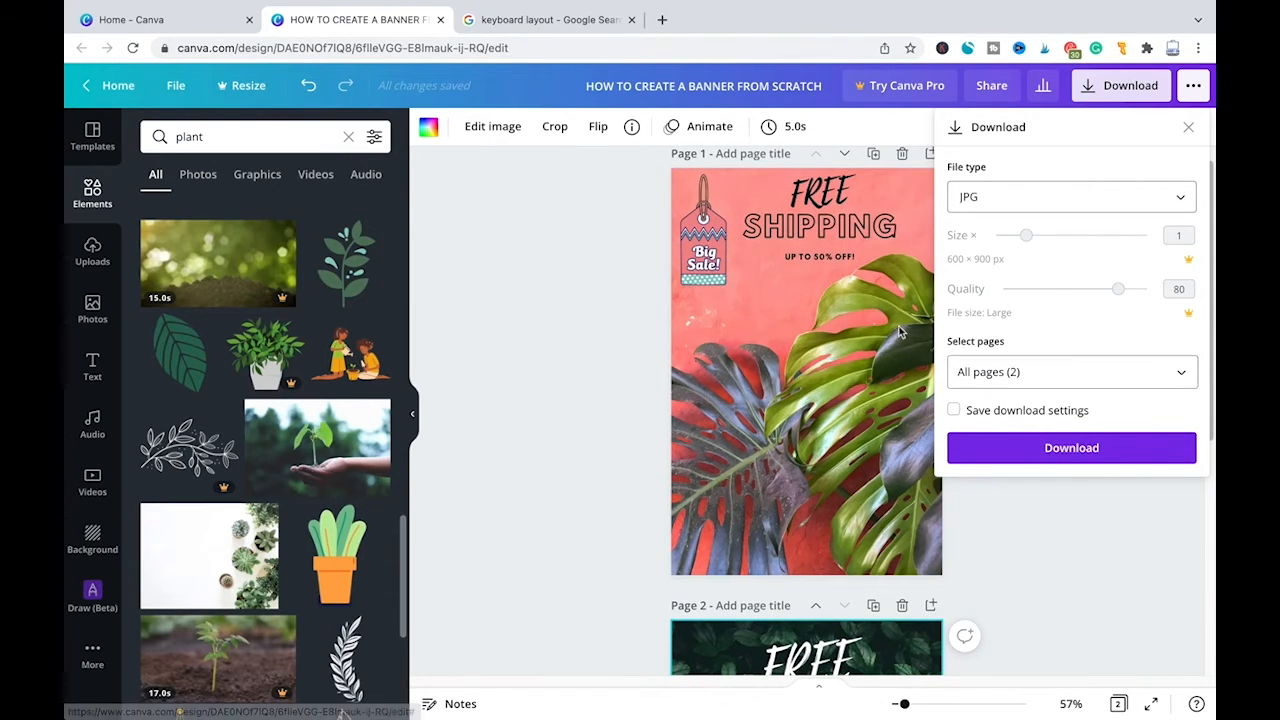
scroll(810, 355, up, 1)
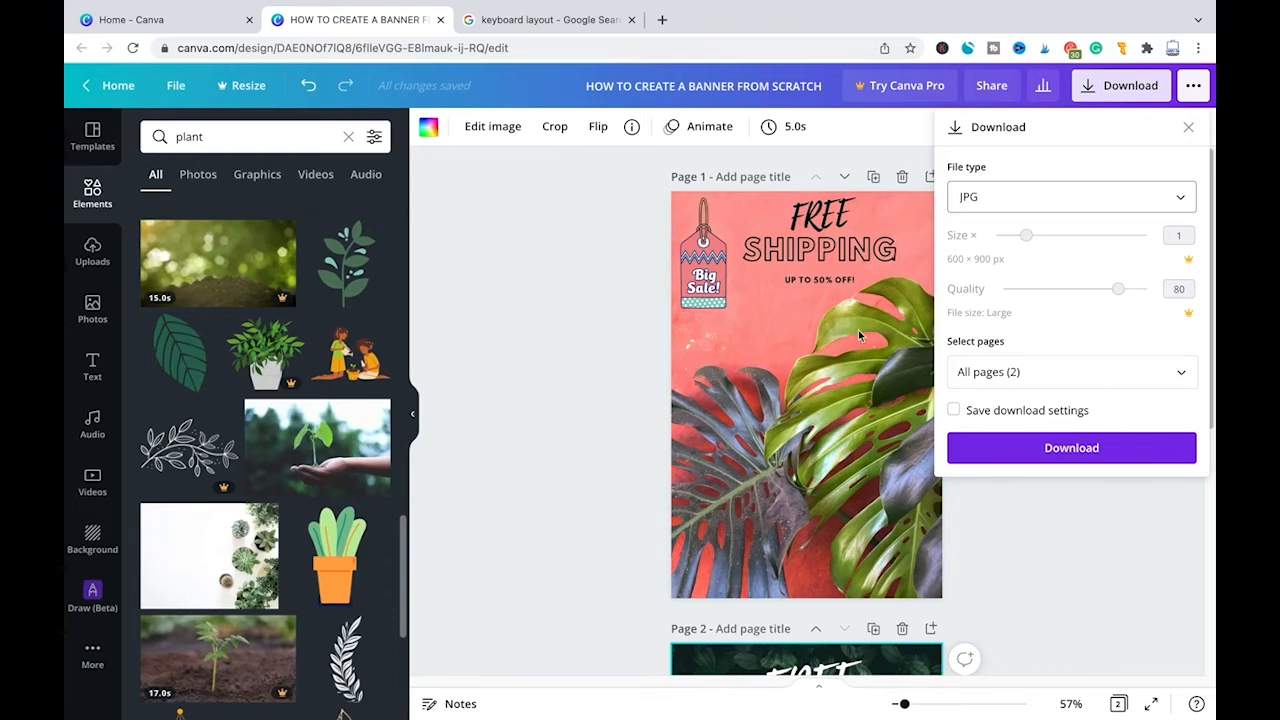
Restrict the page selection to page 1 only and download the banner.
click(1055, 368)
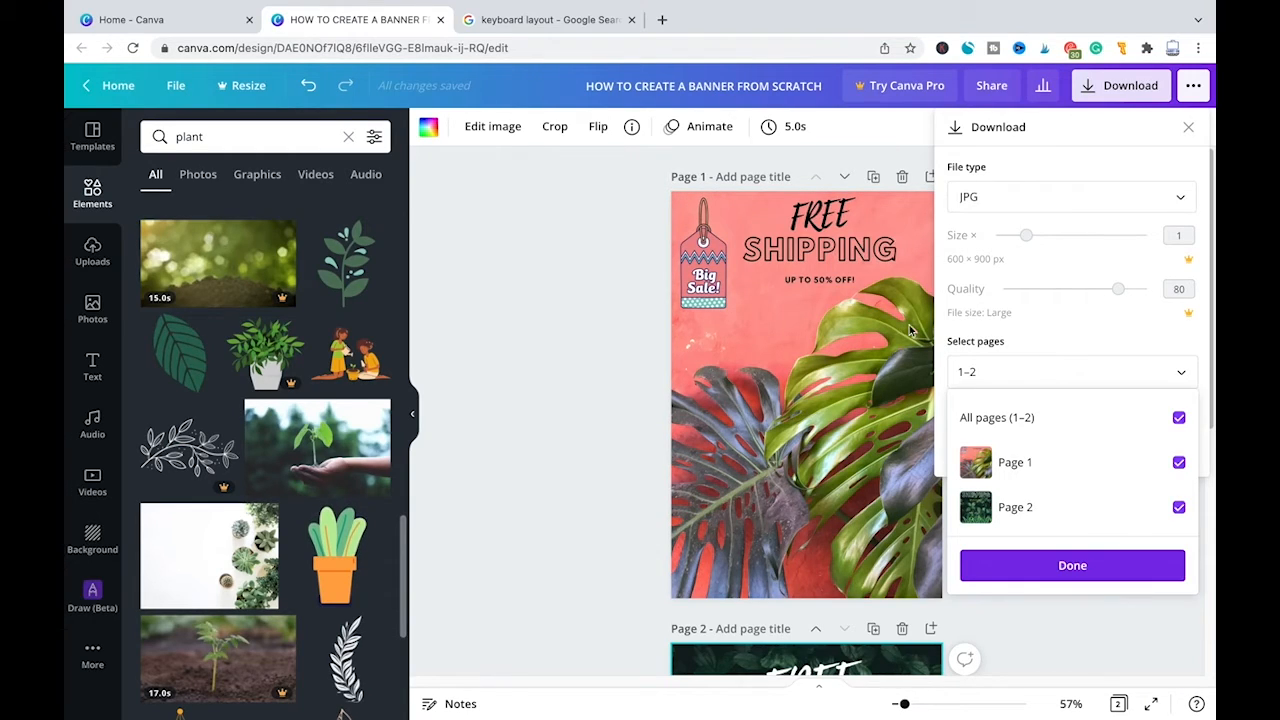
click(1179, 418)
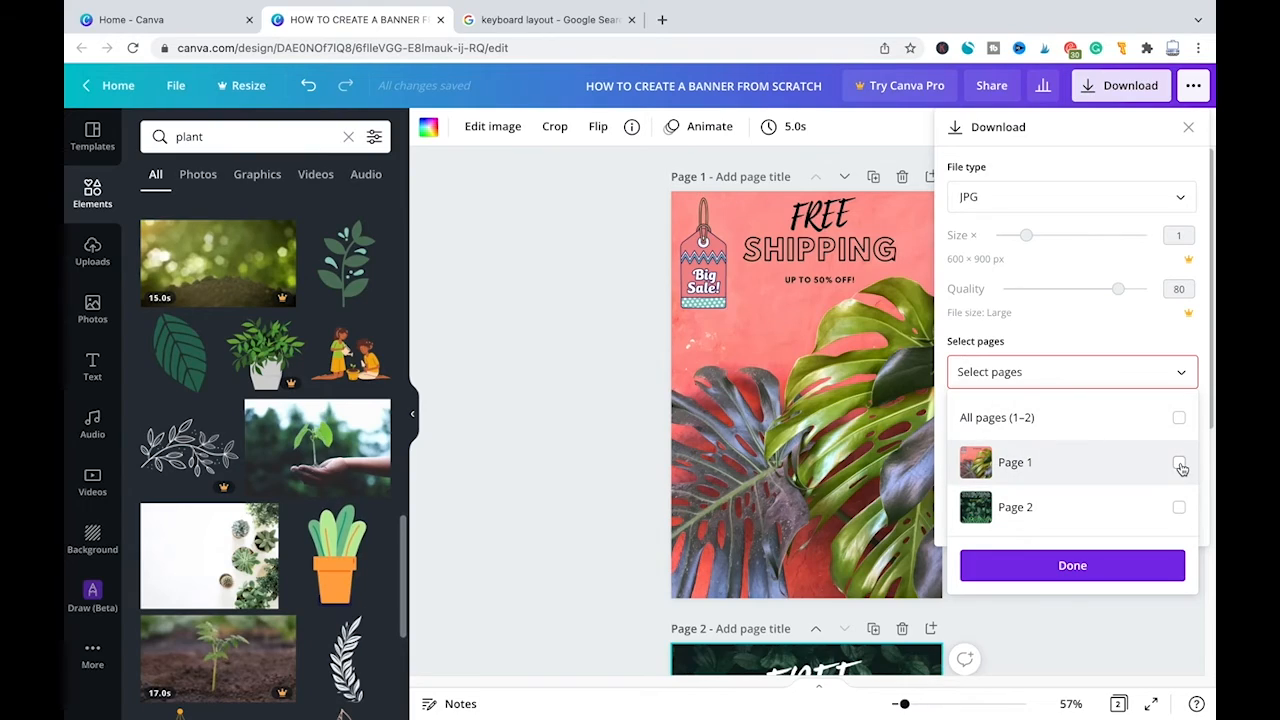
click(1179, 463)
click(1079, 573)
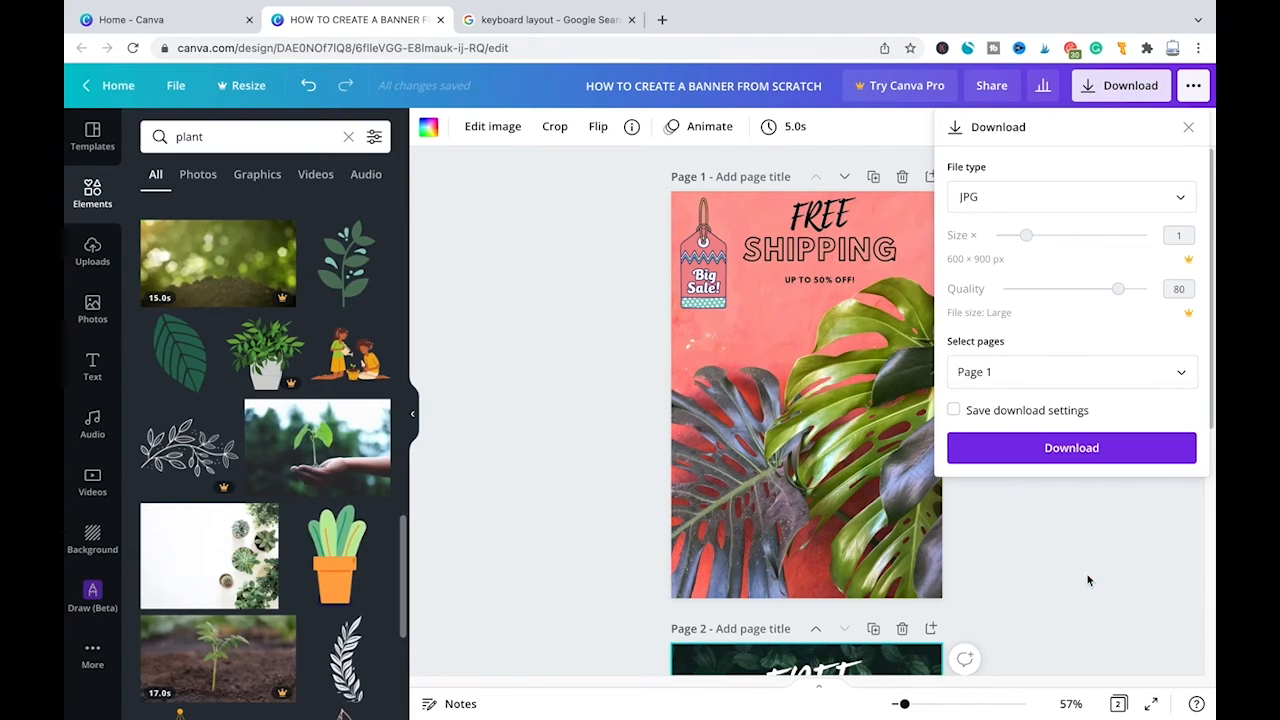
click(1061, 447)
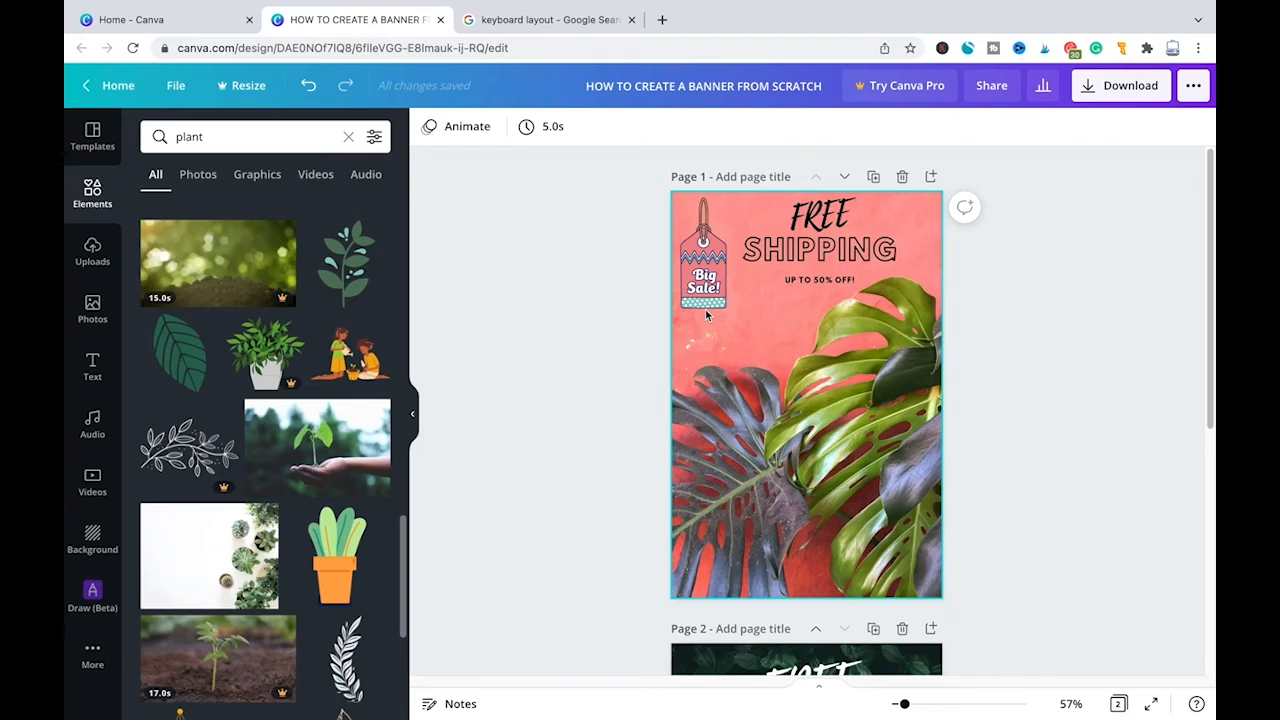